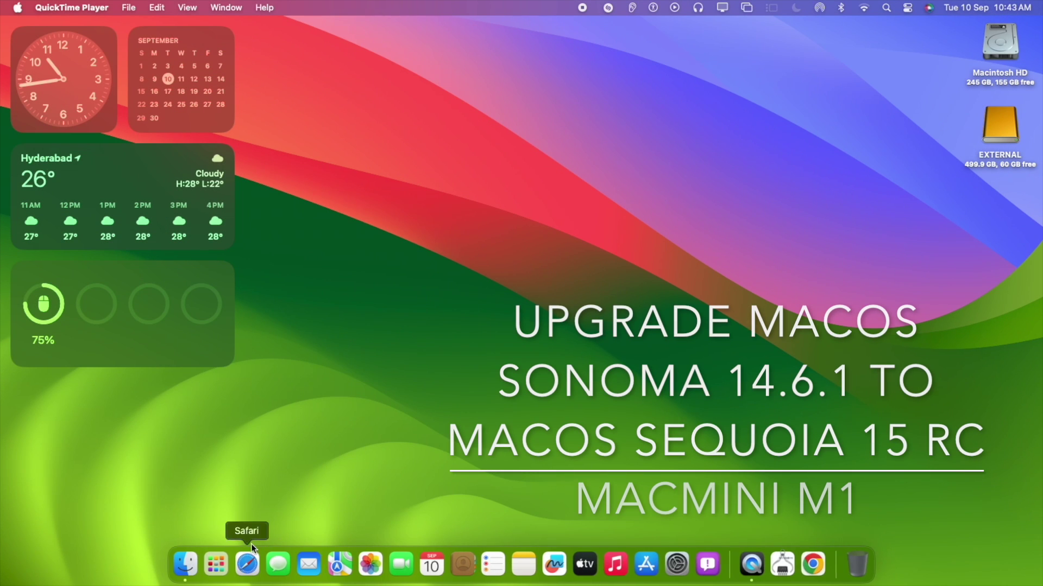
Go from About This Mac's More Info to General > Software Update in System Settings.
click(18, 8)
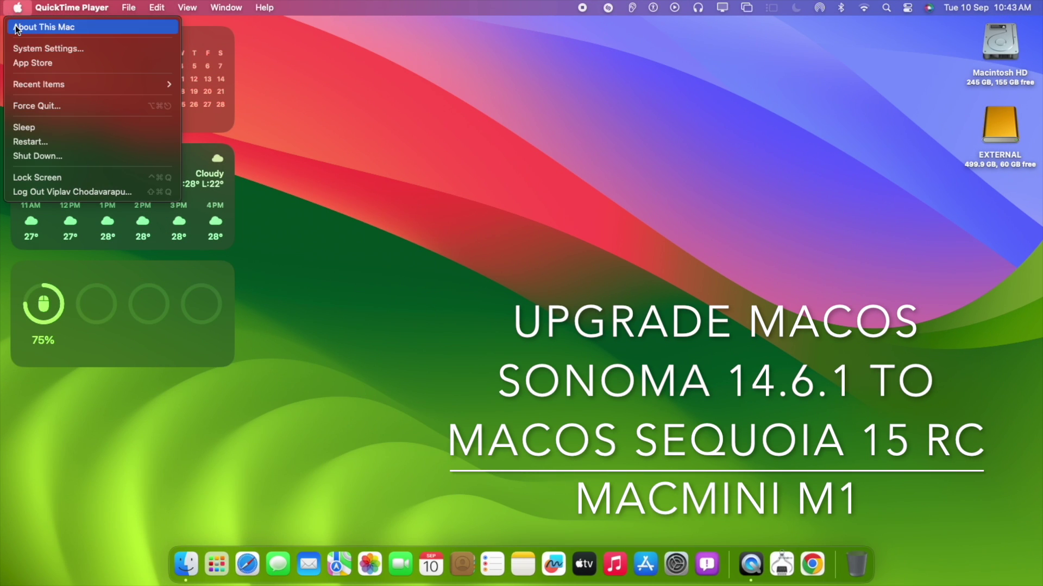
click(17, 28)
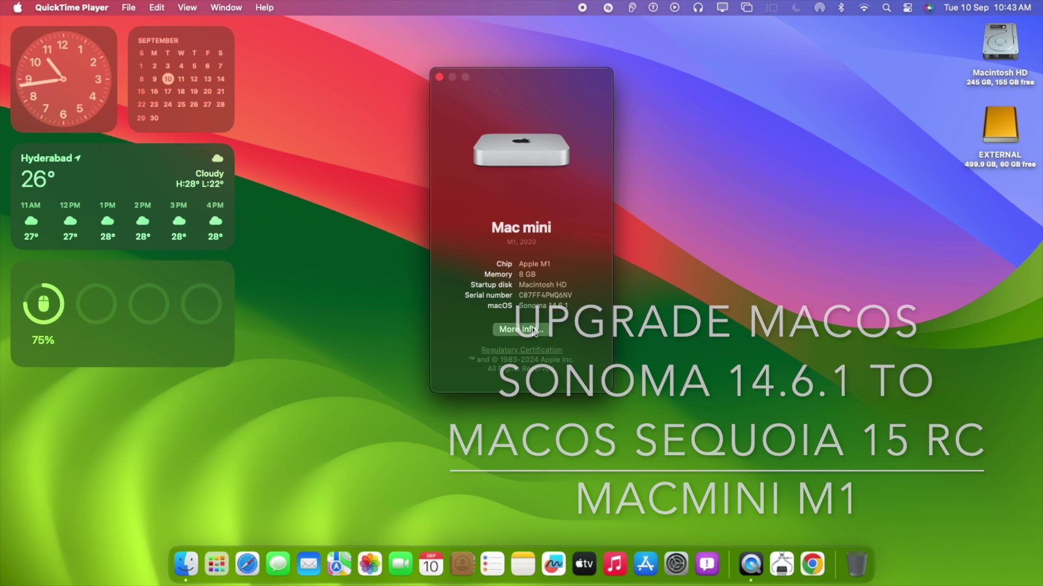
click(530, 330)
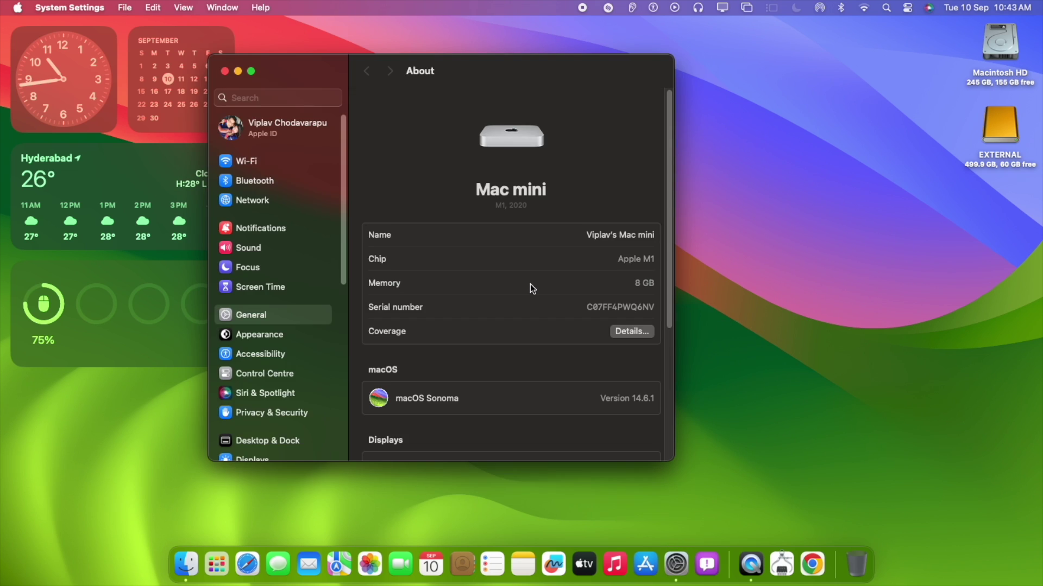
click(295, 308)
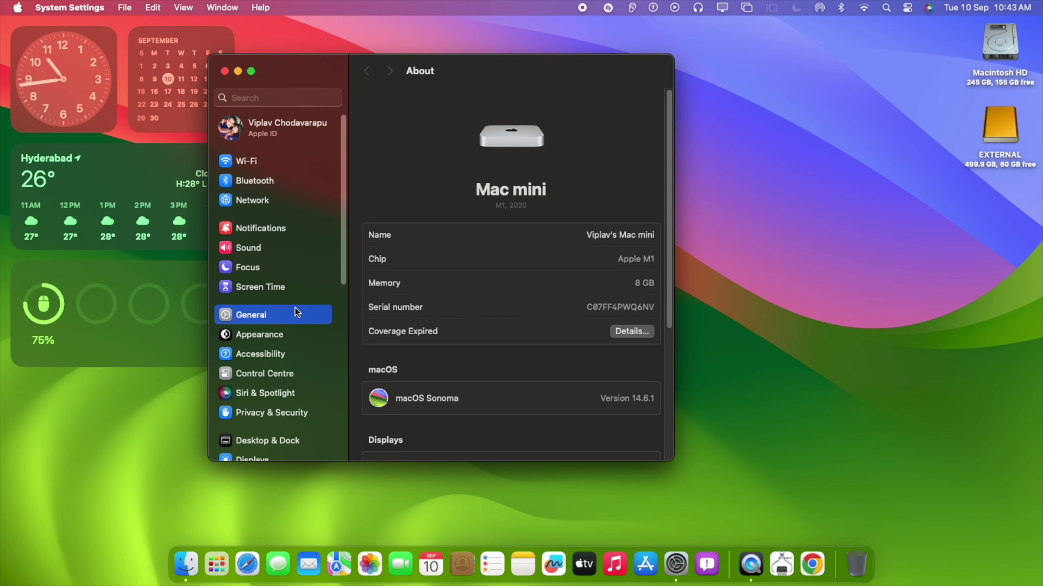
click(433, 137)
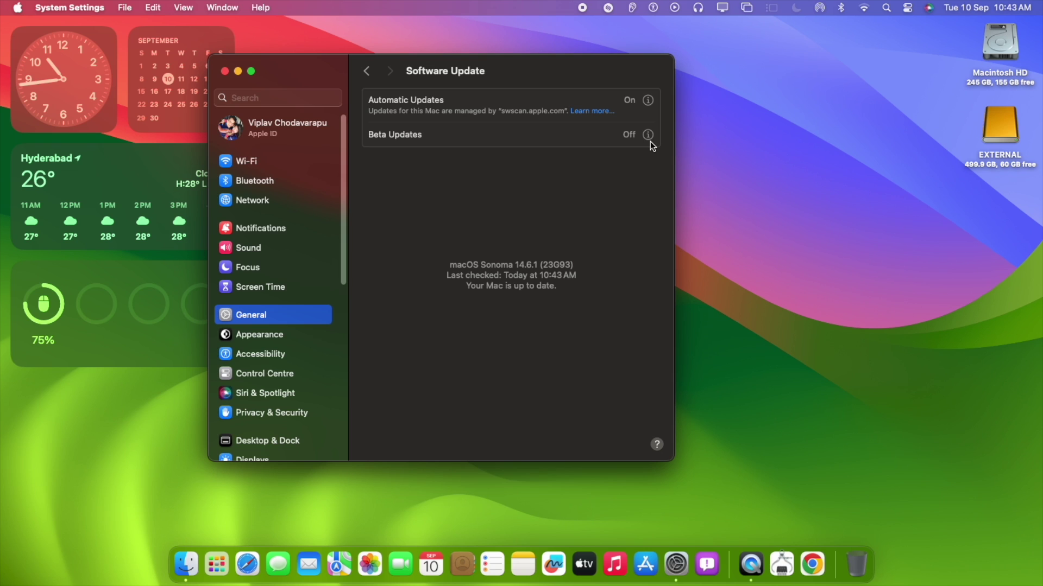
Set Beta Updates to macOS Sequoia Developer Beta and confirm.
click(649, 137)
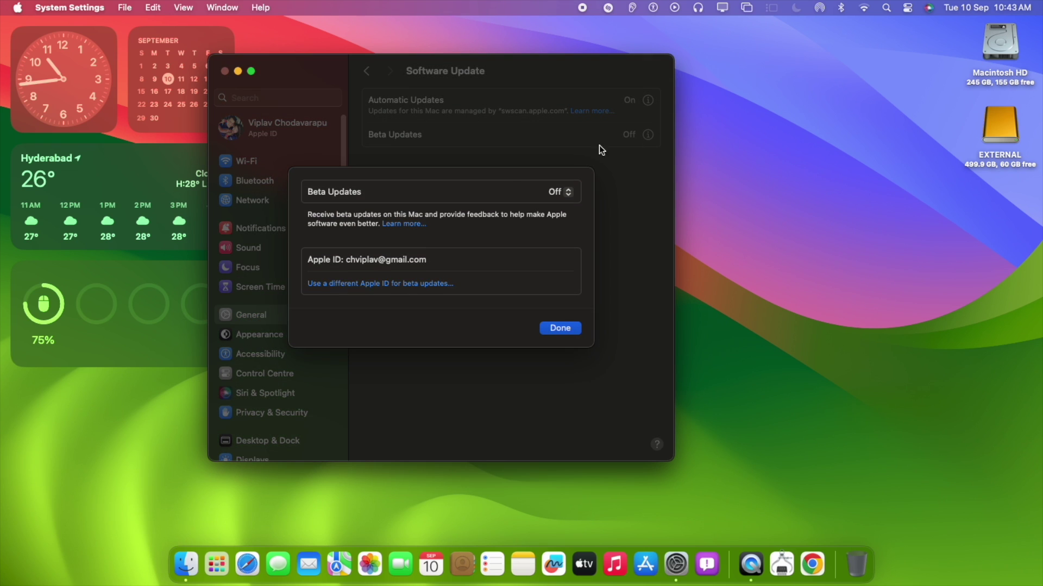
click(556, 191)
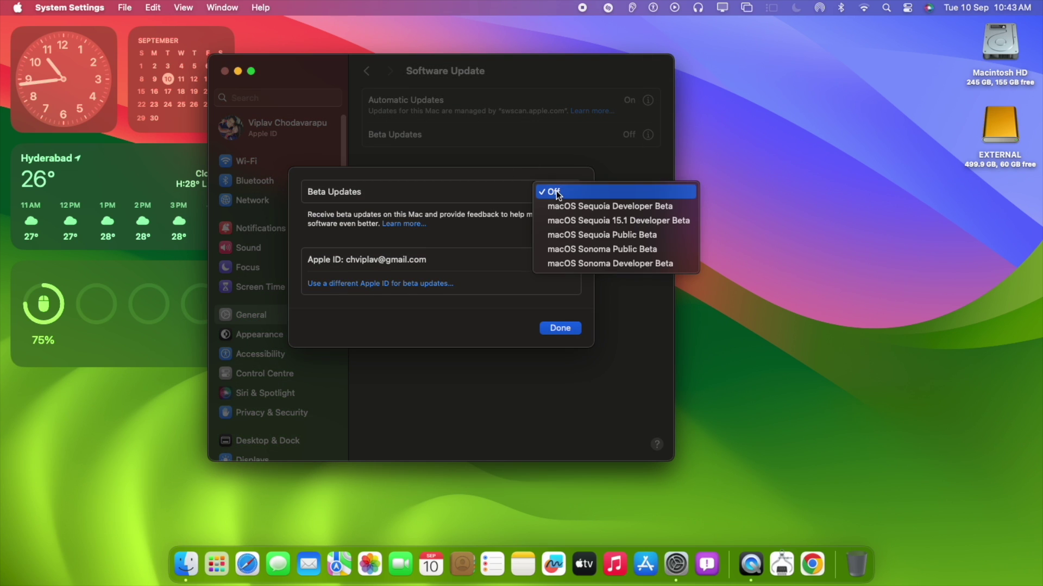
click(647, 210)
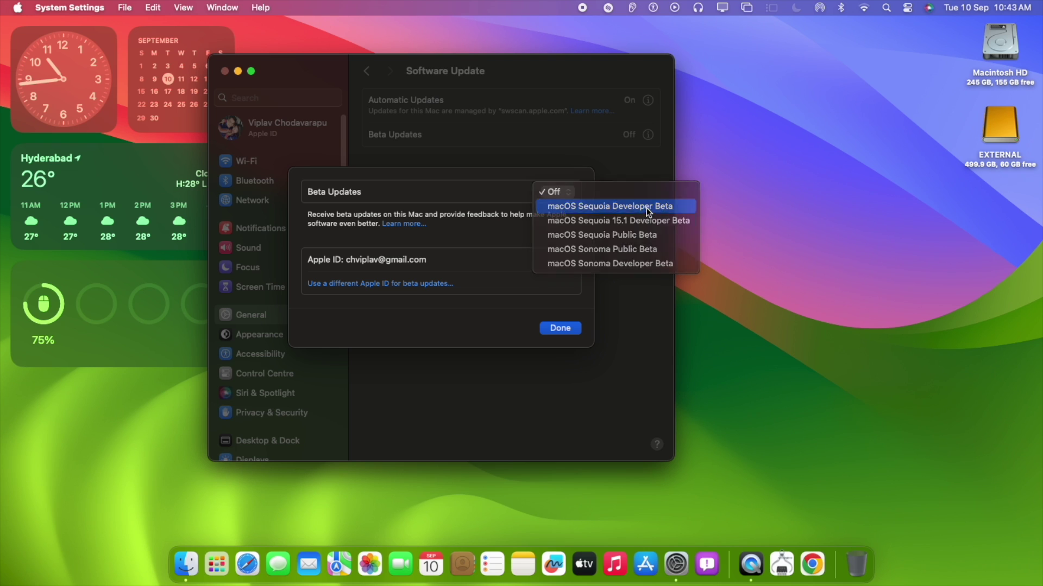
click(558, 329)
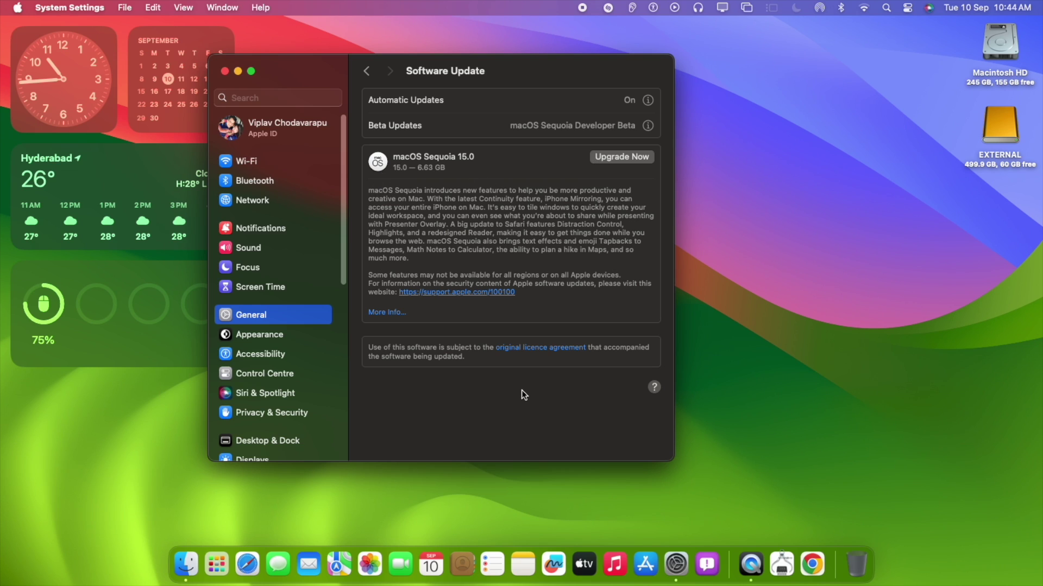
Open More Info for the offered macOS Sequoia 15.0 upgrade to see its release notes.
click(390, 314)
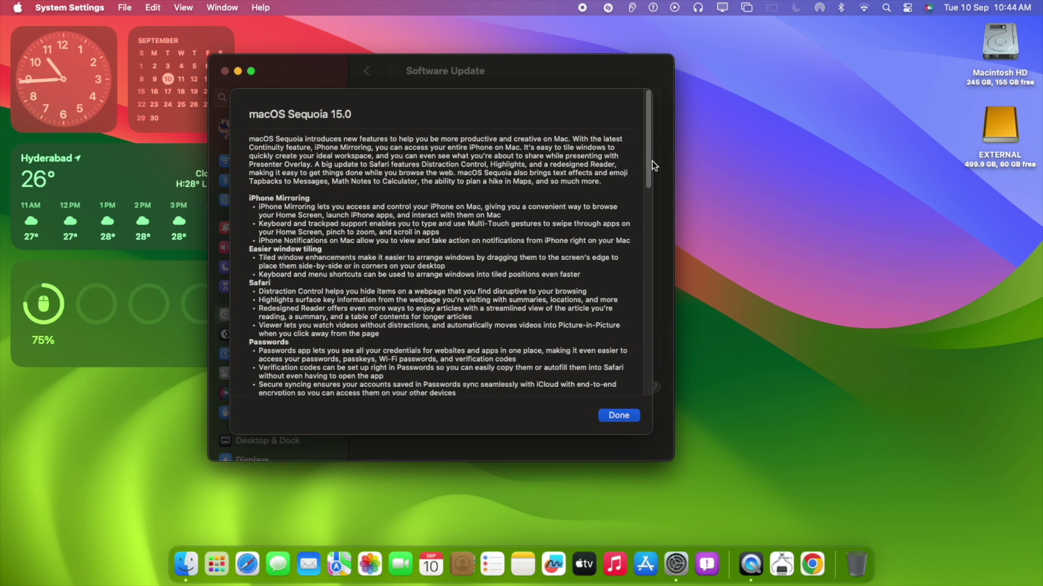
Reopen the macOS Sequoia 15.0 release notes, scroll to the bottom, and close them.
key(Return)
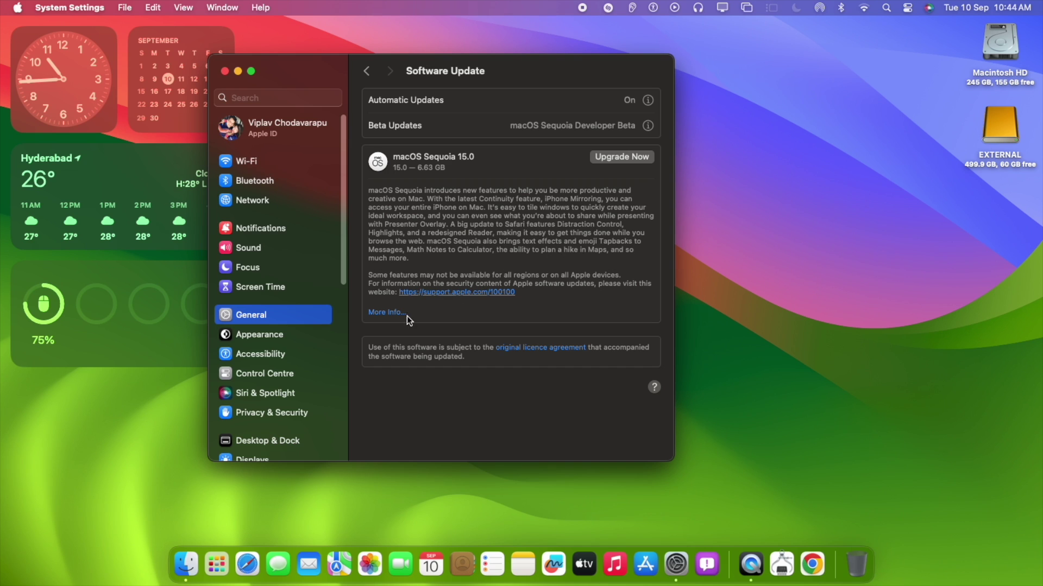
click(392, 313)
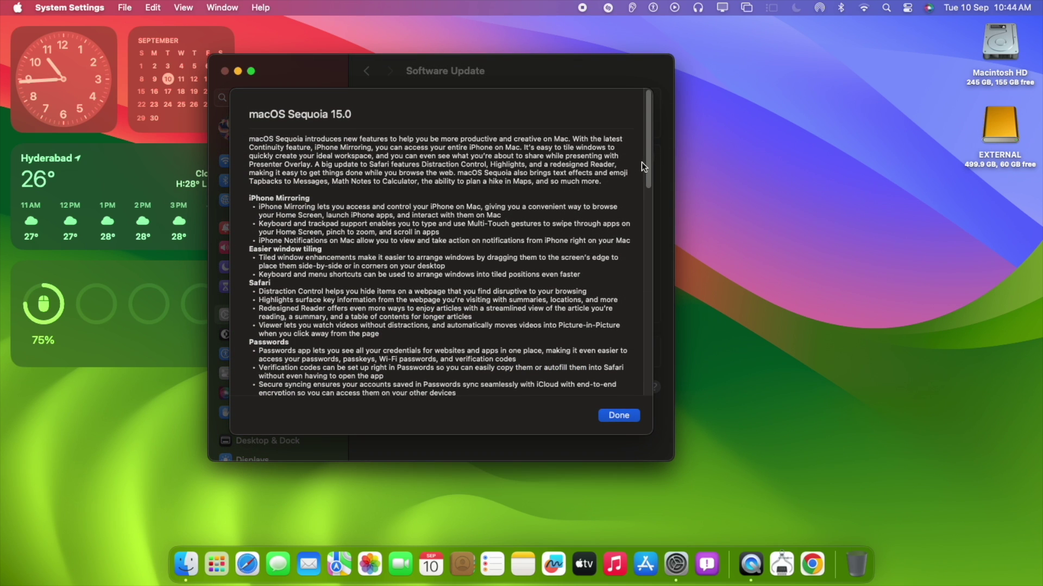
drag(645, 163, 652, 340)
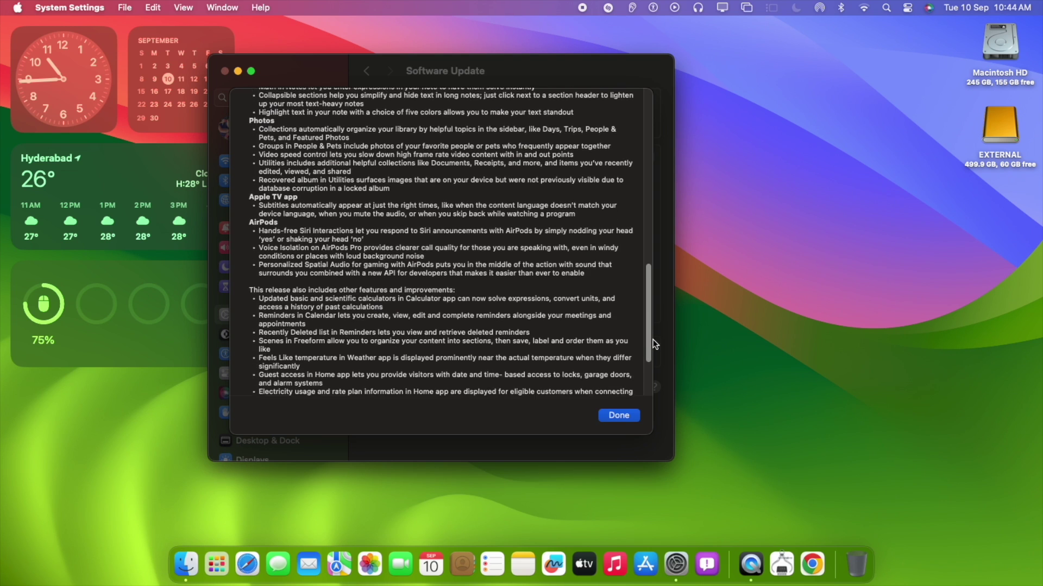
scroll(653, 341, down, 3)
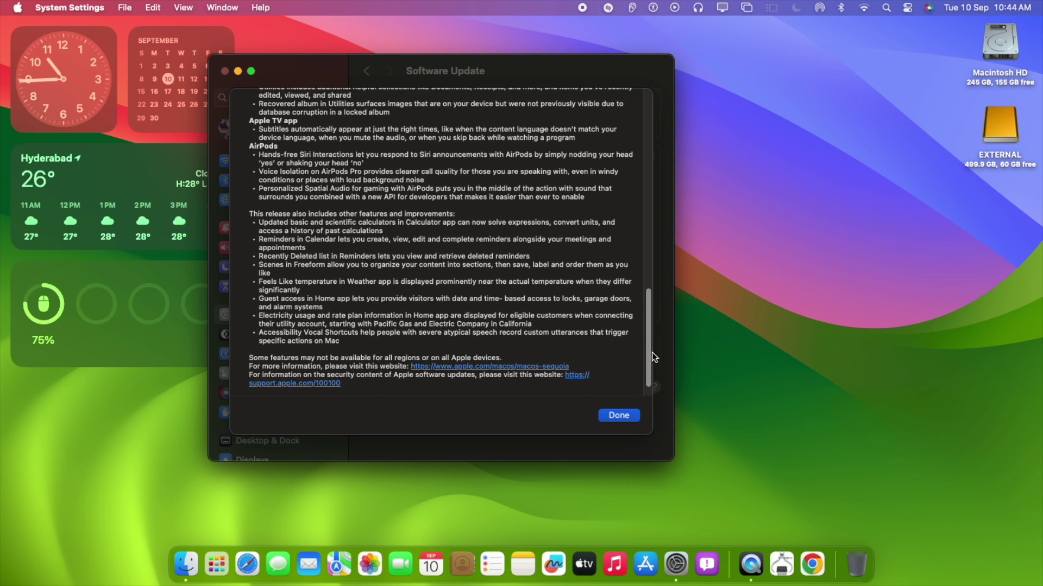
drag(654, 357, 712, 102)
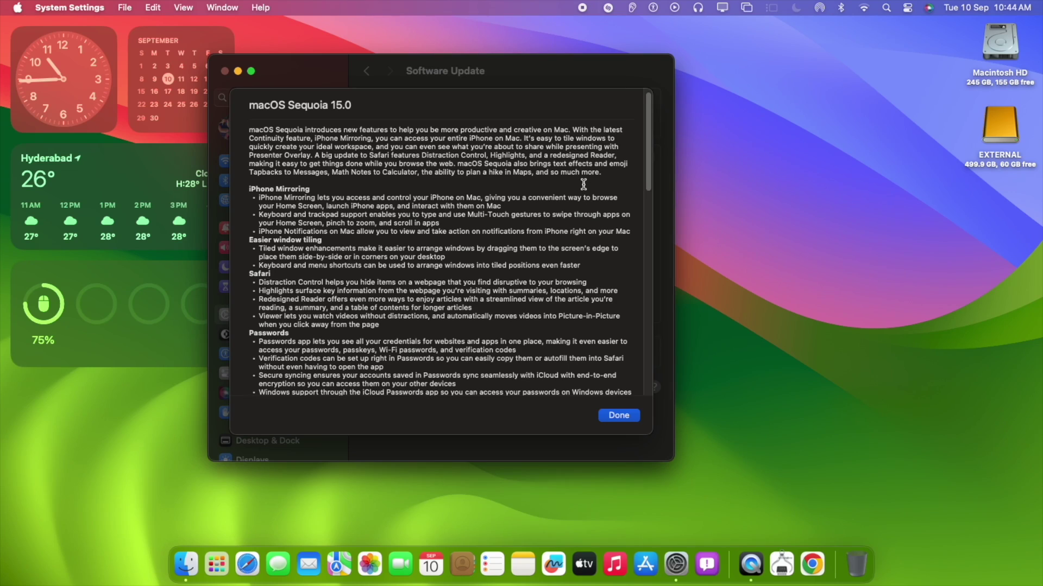
scroll(584, 184, down, 5)
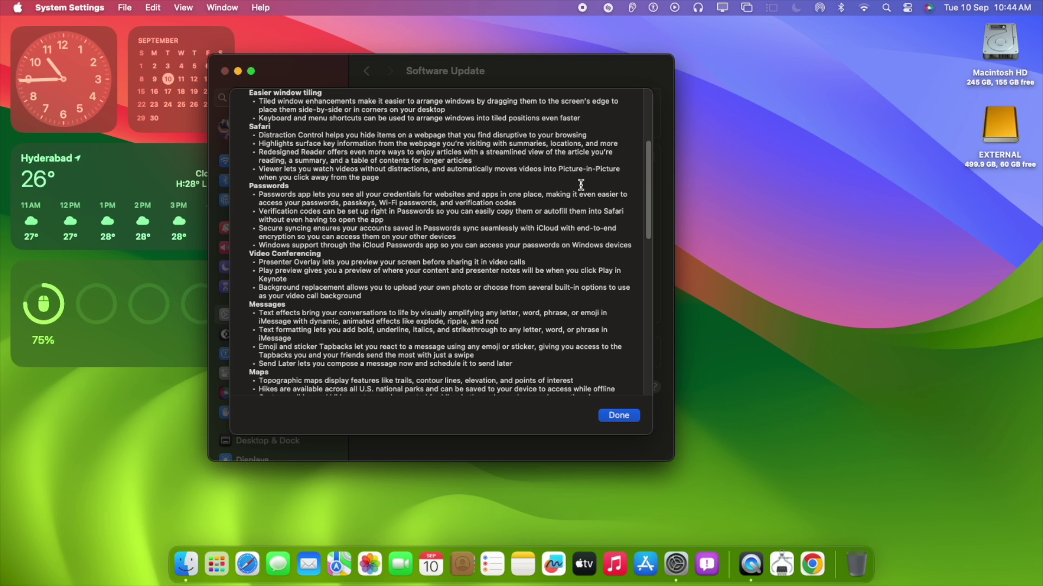
scroll(581, 185, down, 2)
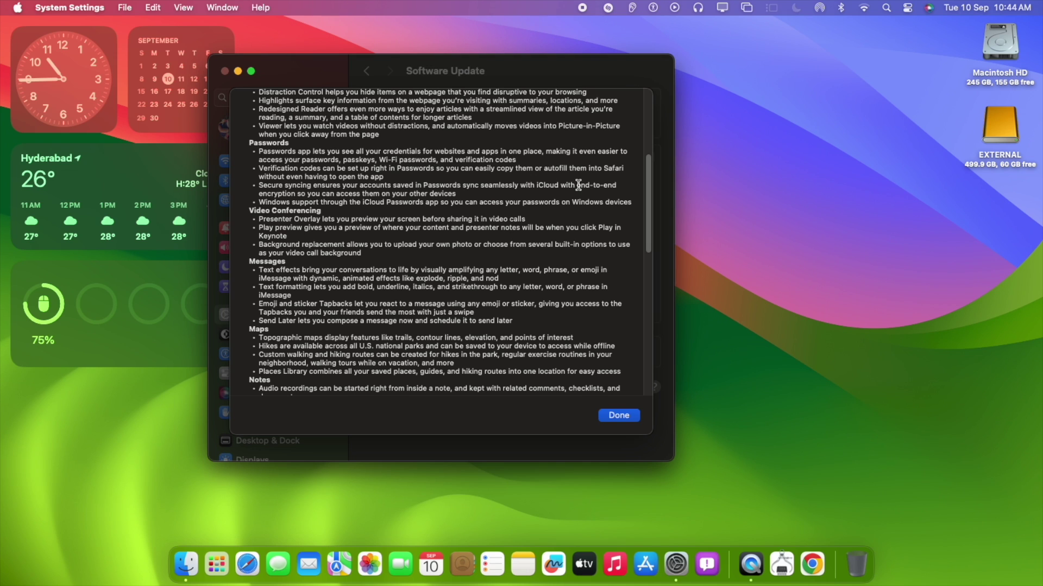
scroll(578, 185, down, 3)
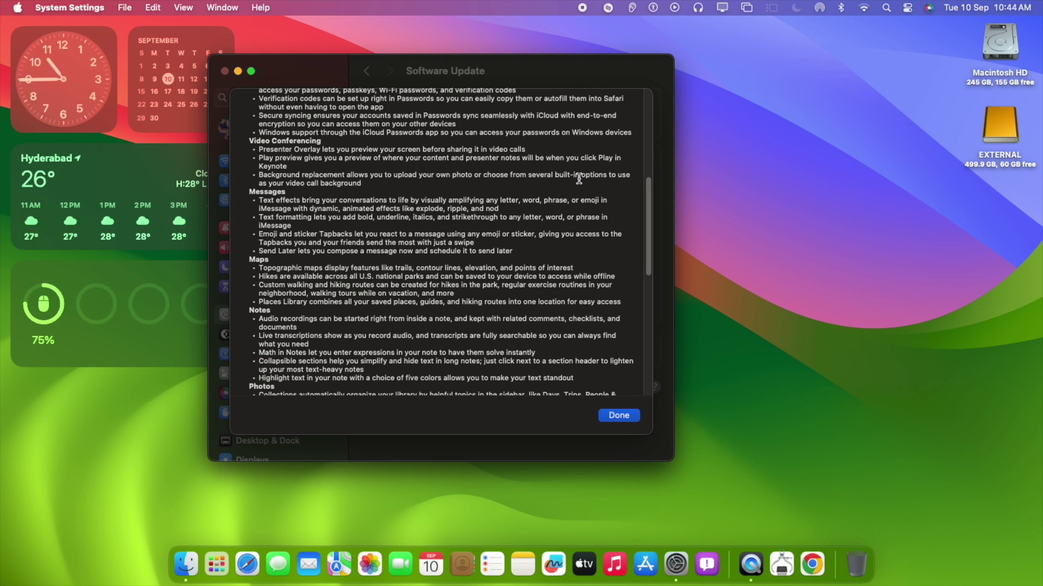
scroll(579, 175, down, 3)
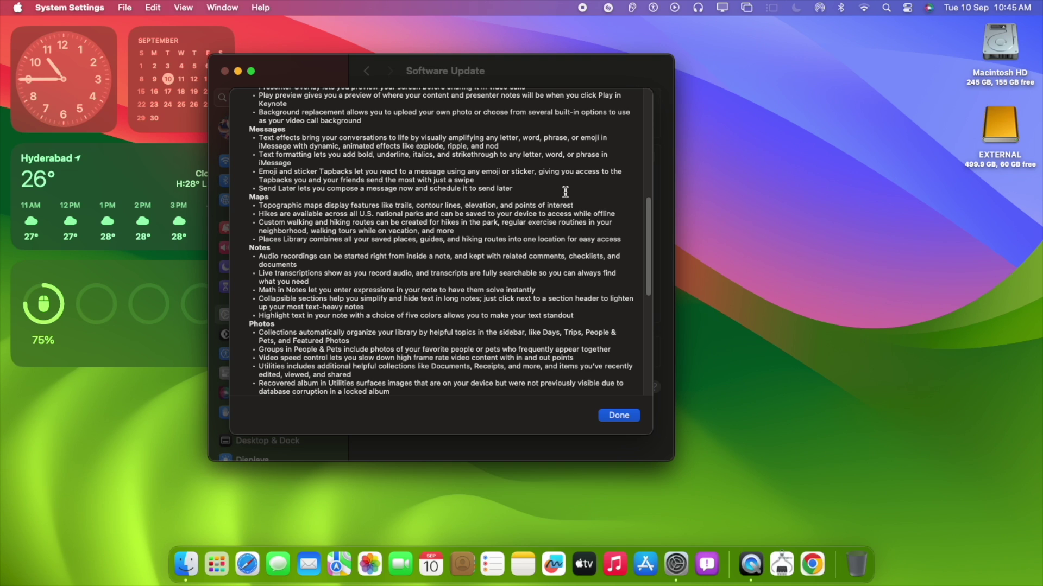
scroll(565, 192, down, 6)
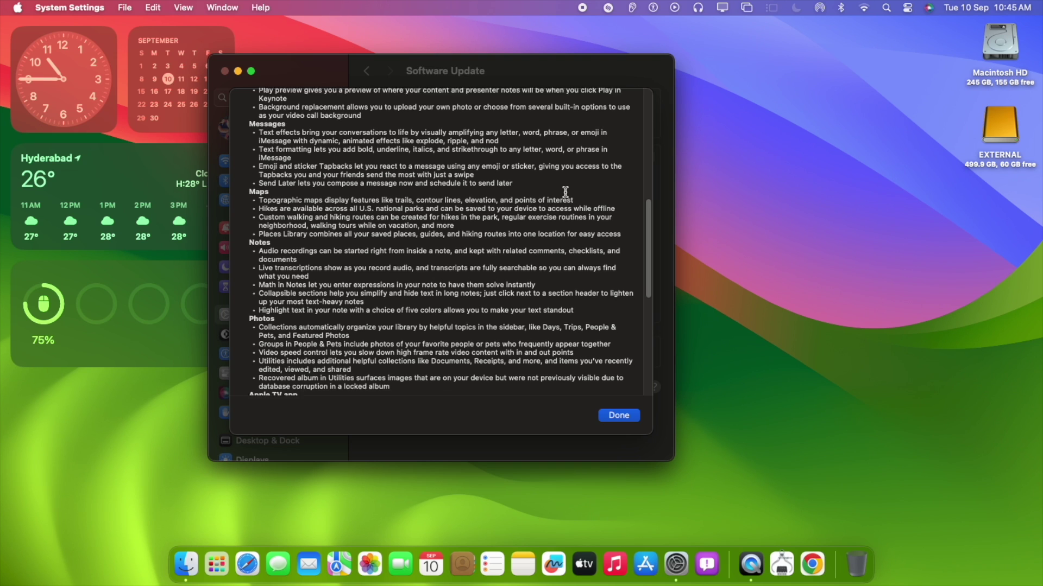
scroll(565, 192, down, 2)
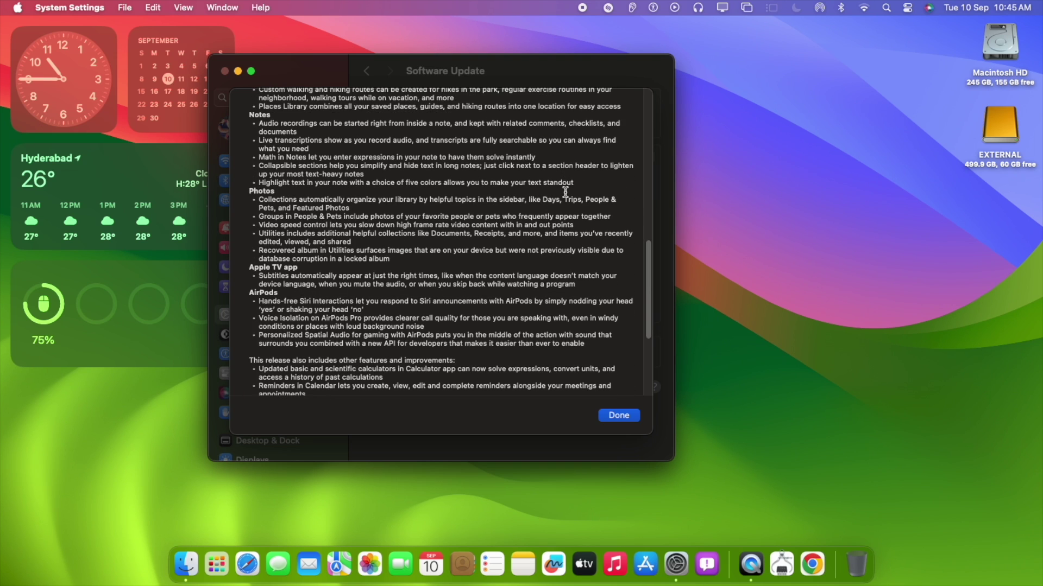
scroll(565, 192, down, 7)
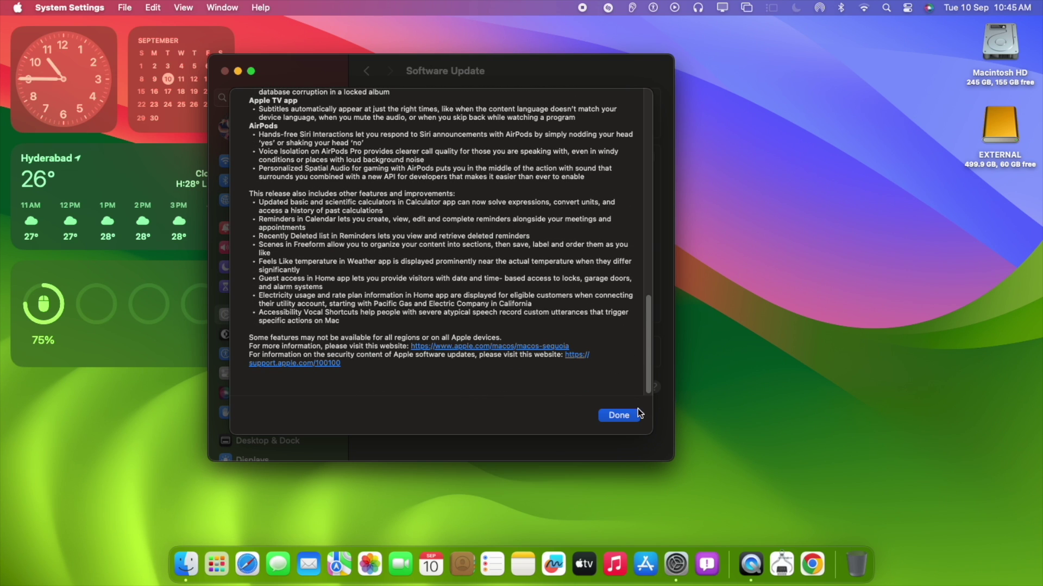
click(621, 415)
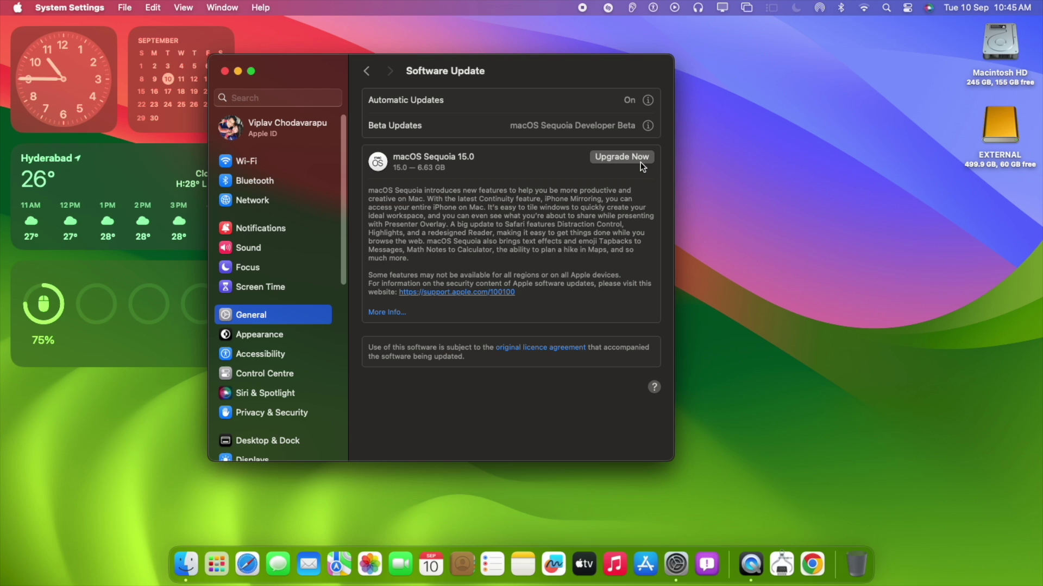
Start the macOS Sequoia 15.0 upgrade, agree to the licence, and enter the admin password.
click(640, 161)
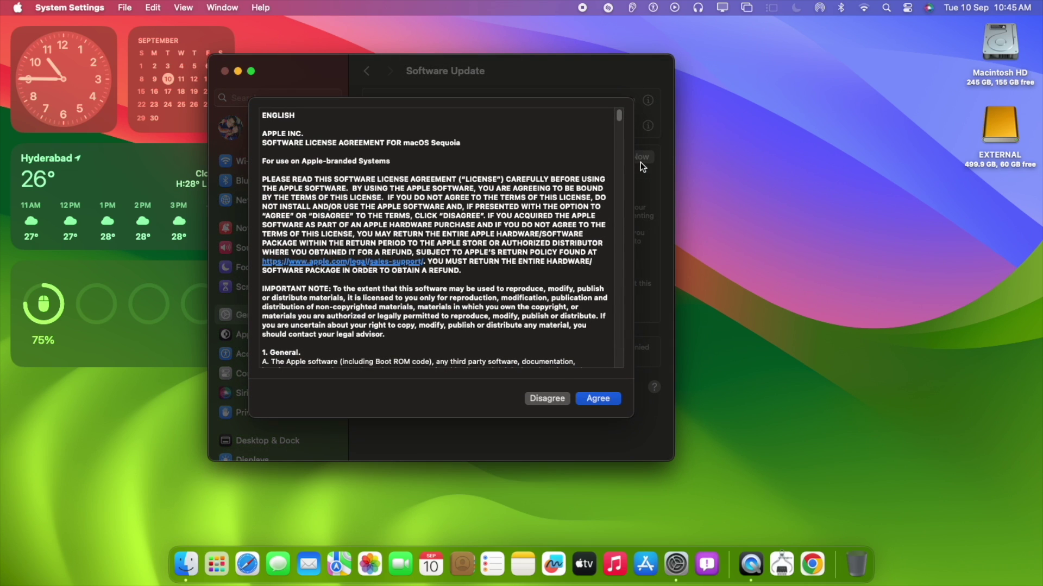
click(600, 400)
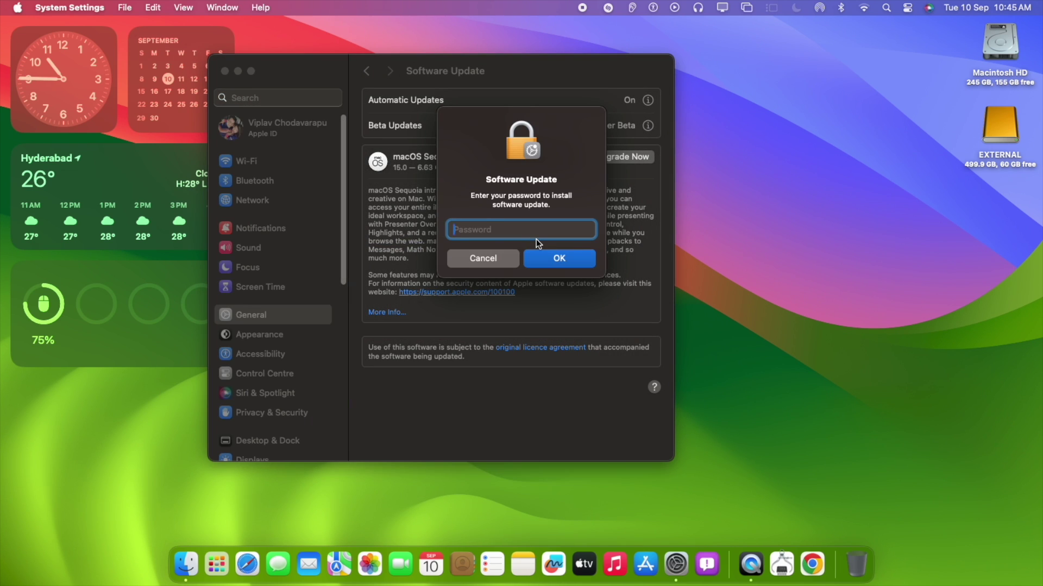
text(•••••••••)
key(Return)
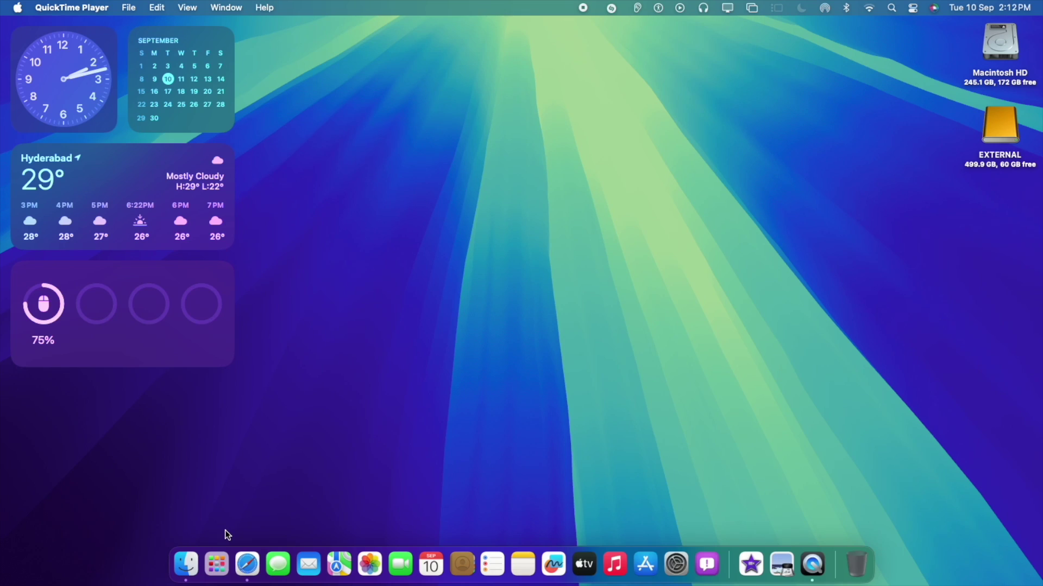
Launch System Settings from the Launchpad app grid.
click(219, 556)
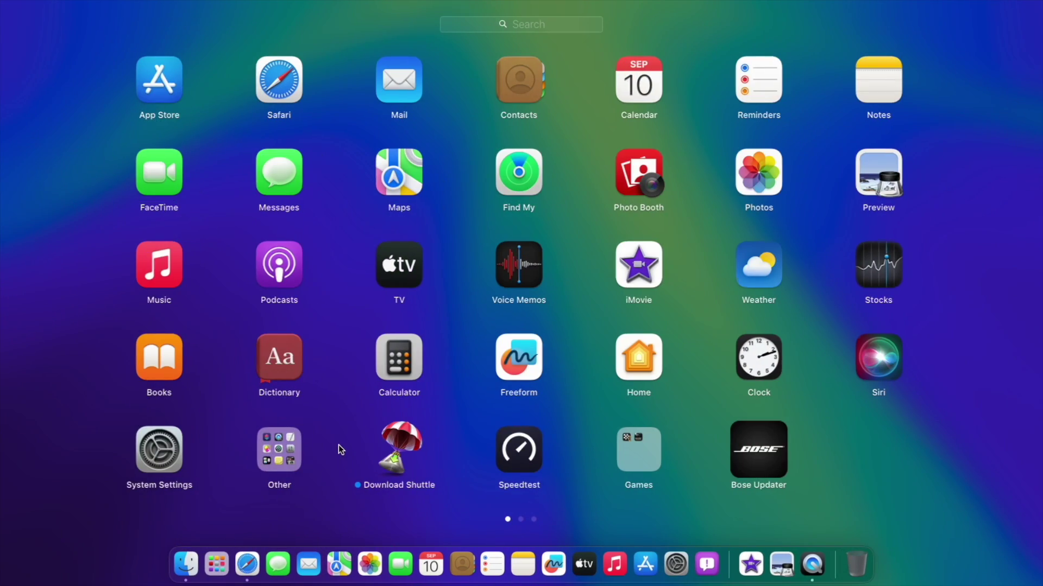
scroll(338, 444, right, 3)
scroll(338, 445, left, 3)
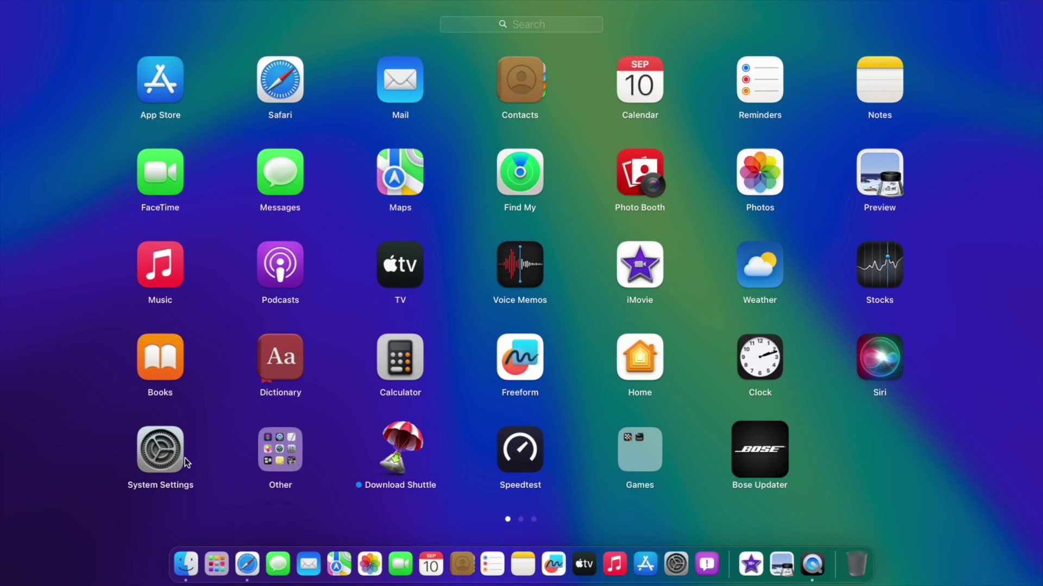
click(165, 460)
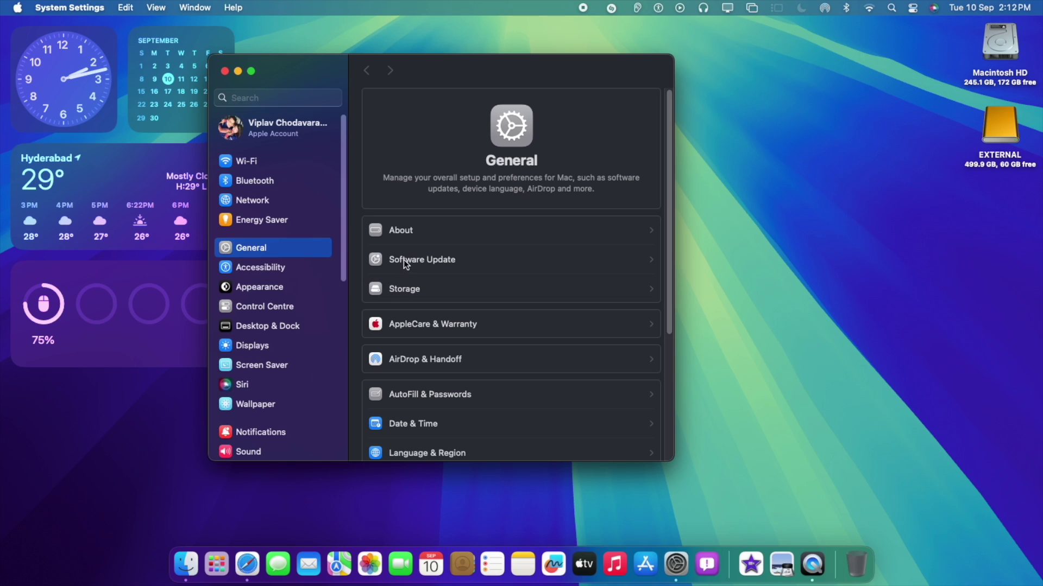
Scroll through the About page's chip, memory and macOS details, then show the Displays settings.
click(421, 243)
scroll(480, 317, down, 3)
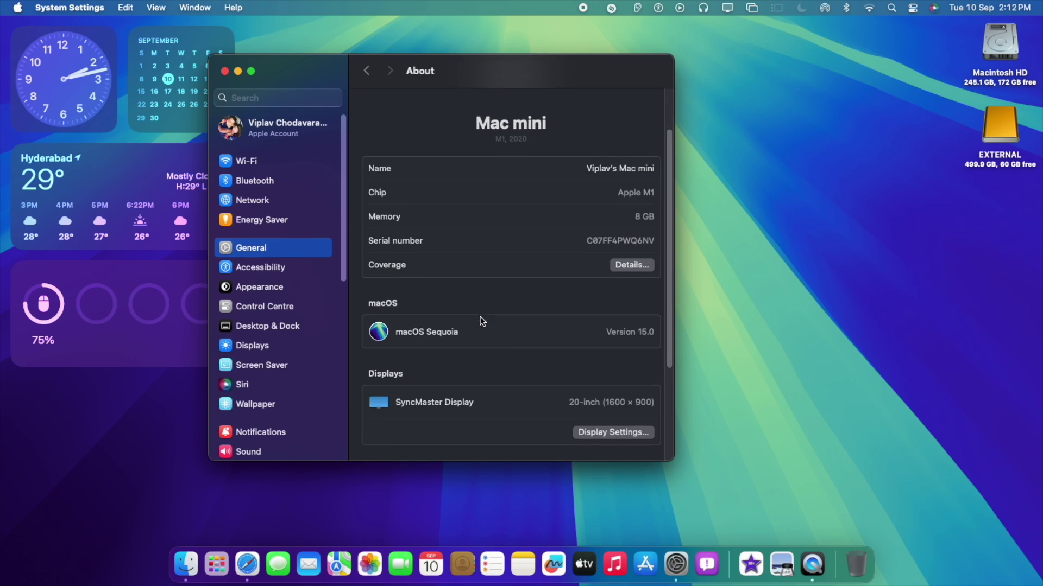
scroll(480, 317, down, 2)
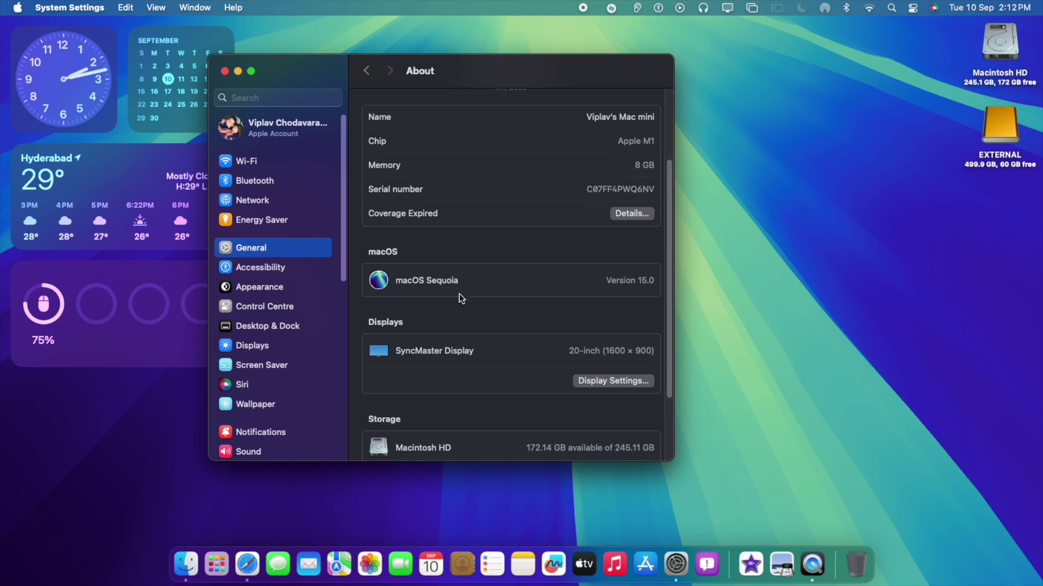
scroll(468, 281, down, 4)
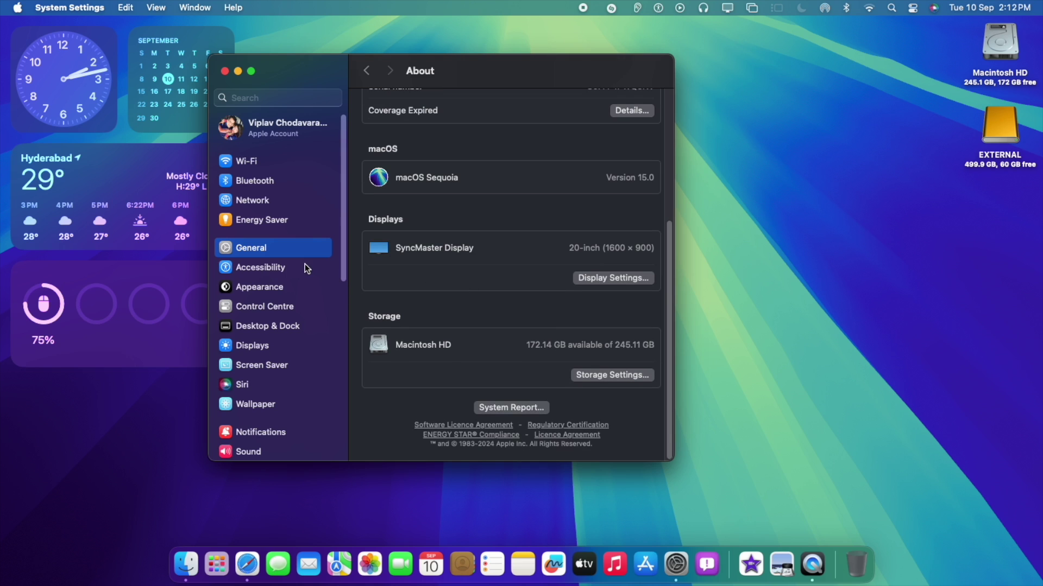
click(283, 339)
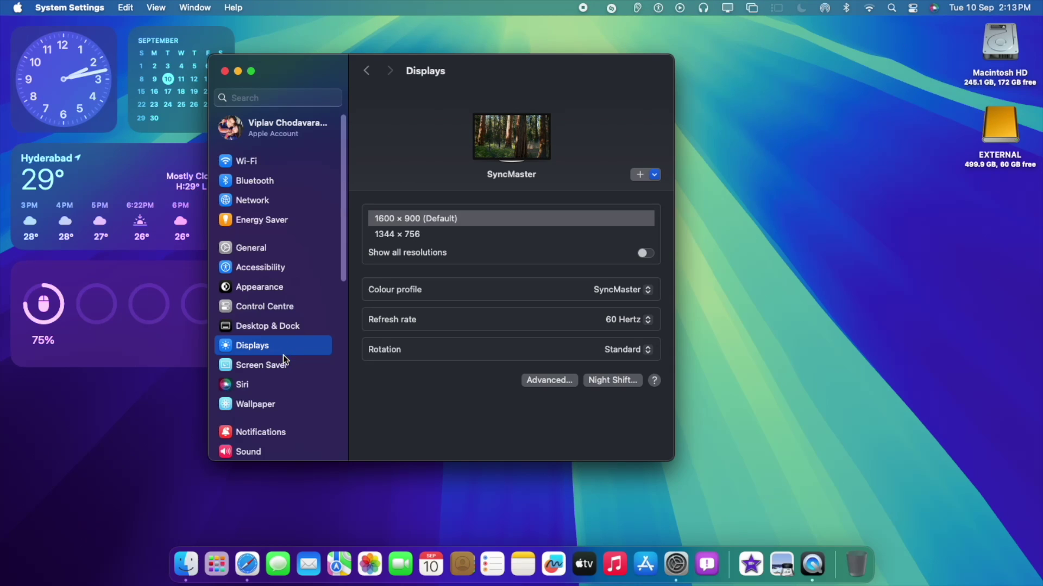
Scroll the Screen Saver and Wallpaper galleries, then view Lock Screen, where everything is set to Never.
click(282, 360)
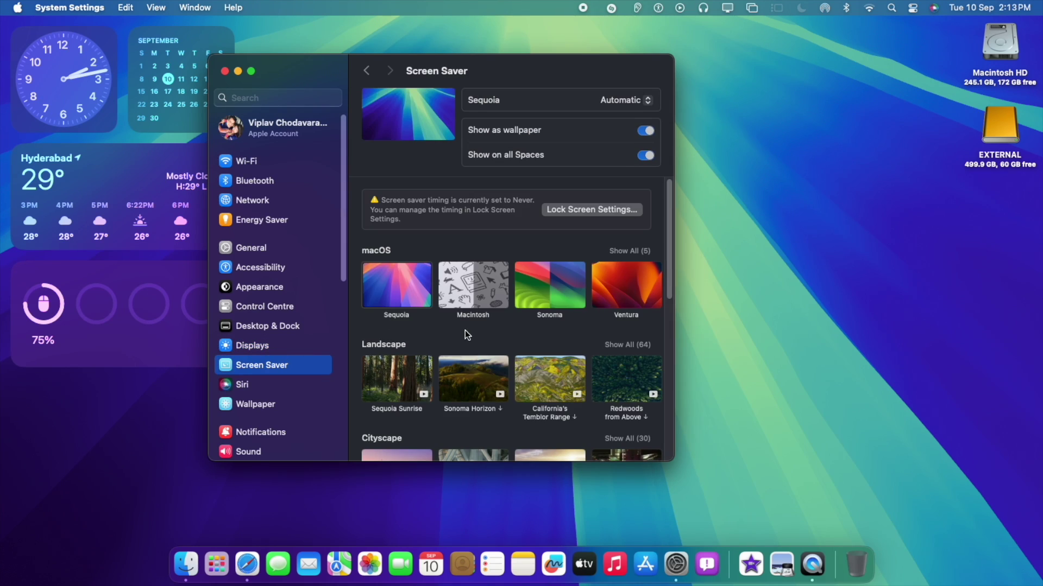
scroll(465, 331, down, 10)
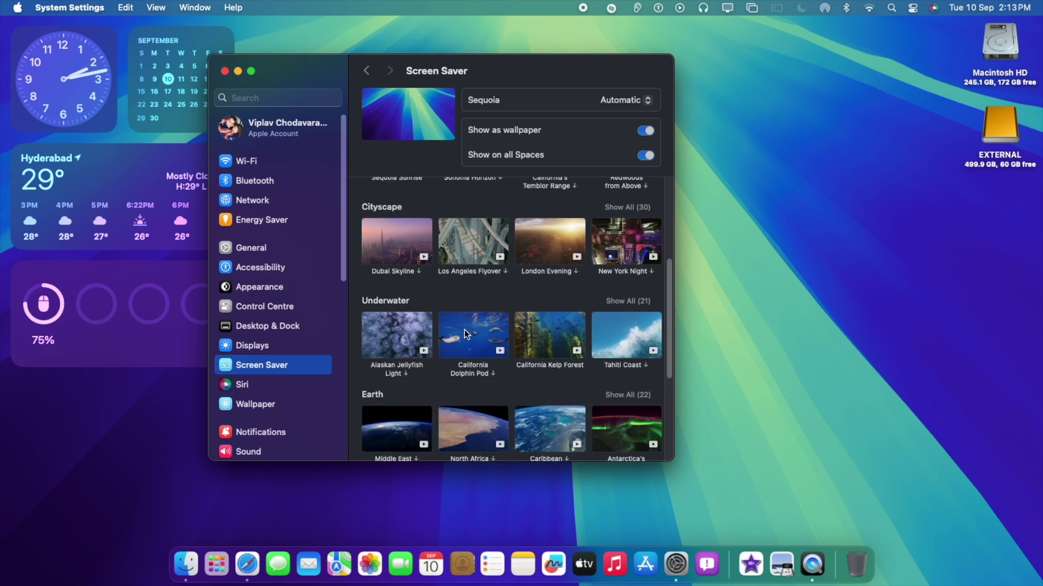
scroll(308, 370, down, 4)
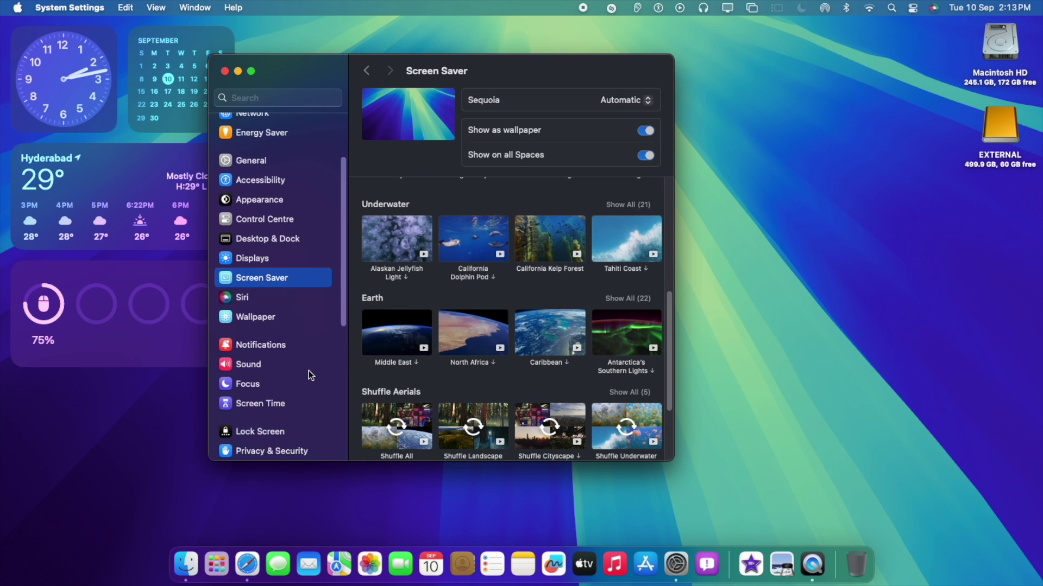
click(299, 323)
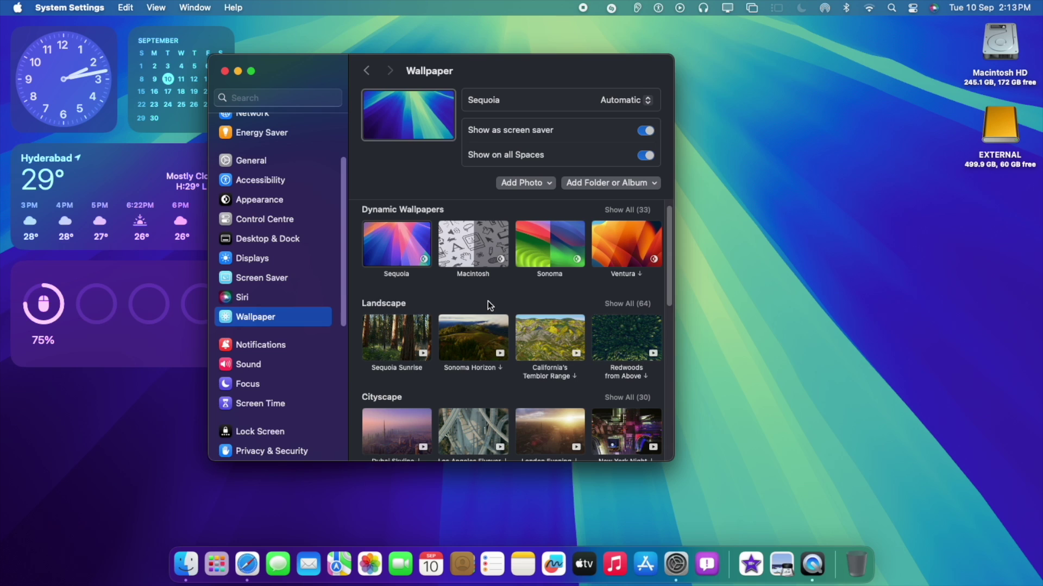
scroll(487, 301, down, 8)
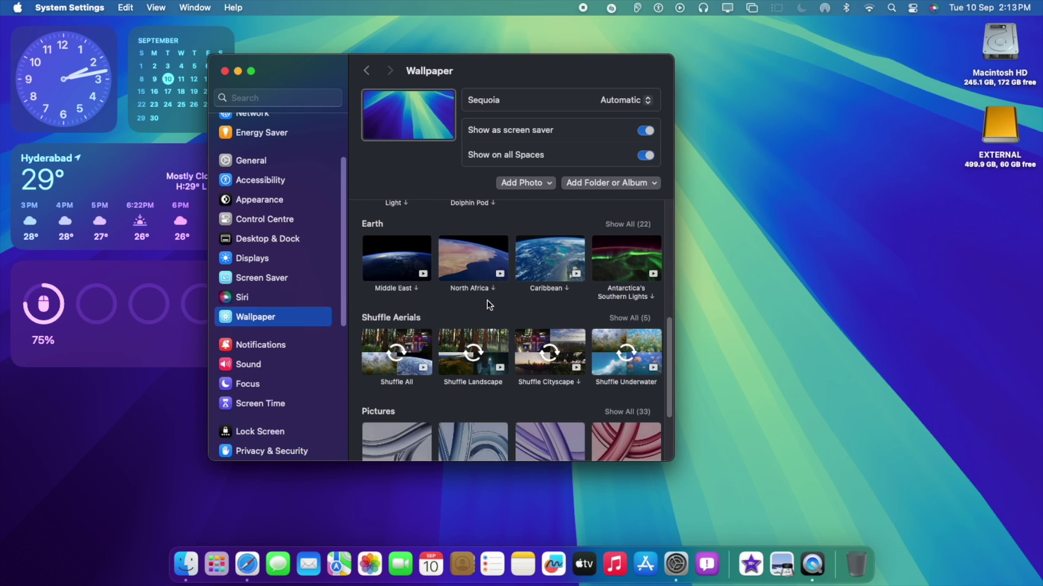
scroll(487, 300, down, 5)
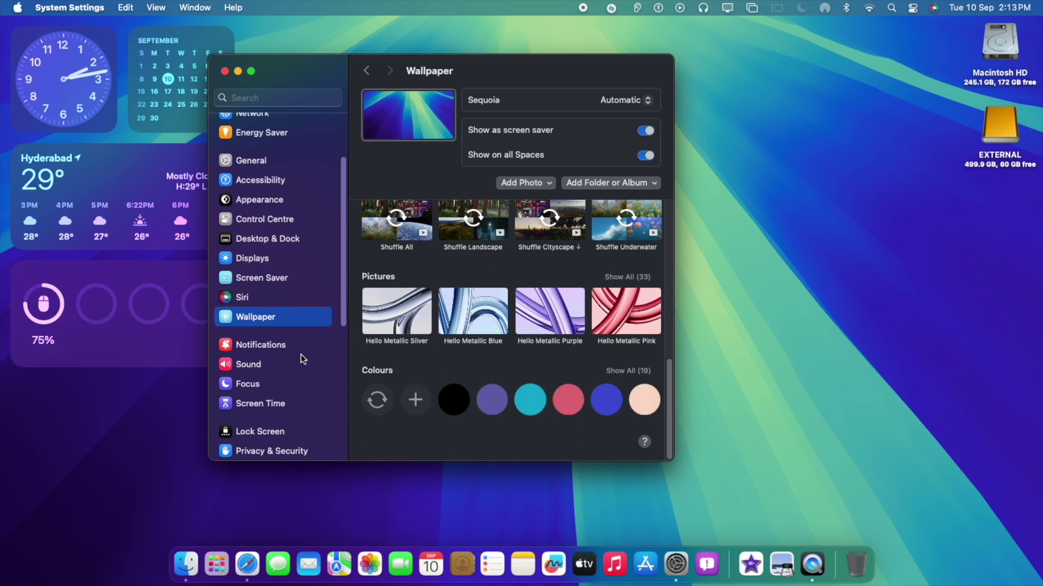
scroll(302, 359, down, 8)
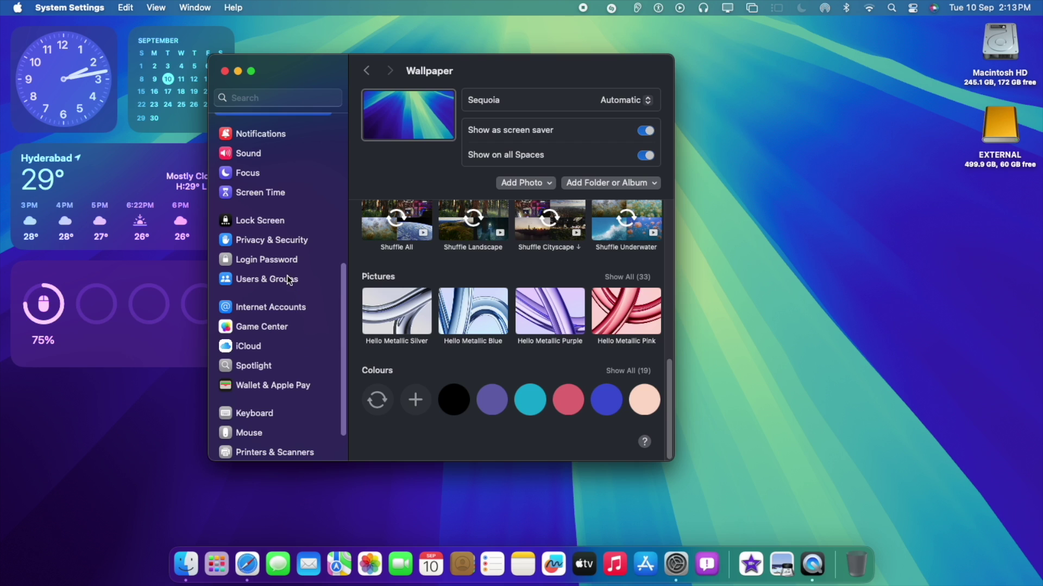
click(301, 226)
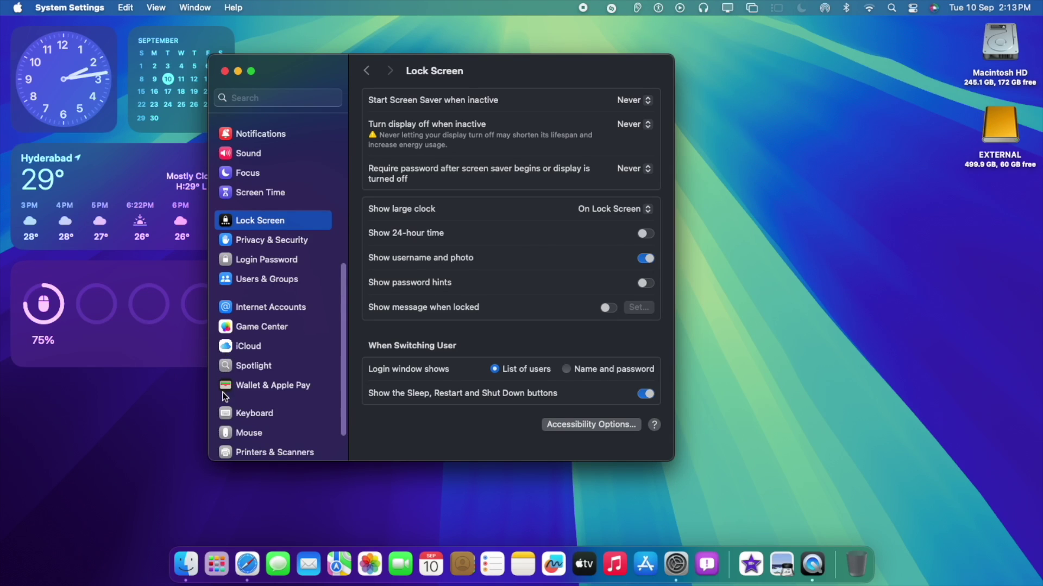
scroll(224, 392, down, 2)
Open General > Storage and scroll through the disk usage breakdown.
scroll(270, 346, up, 10)
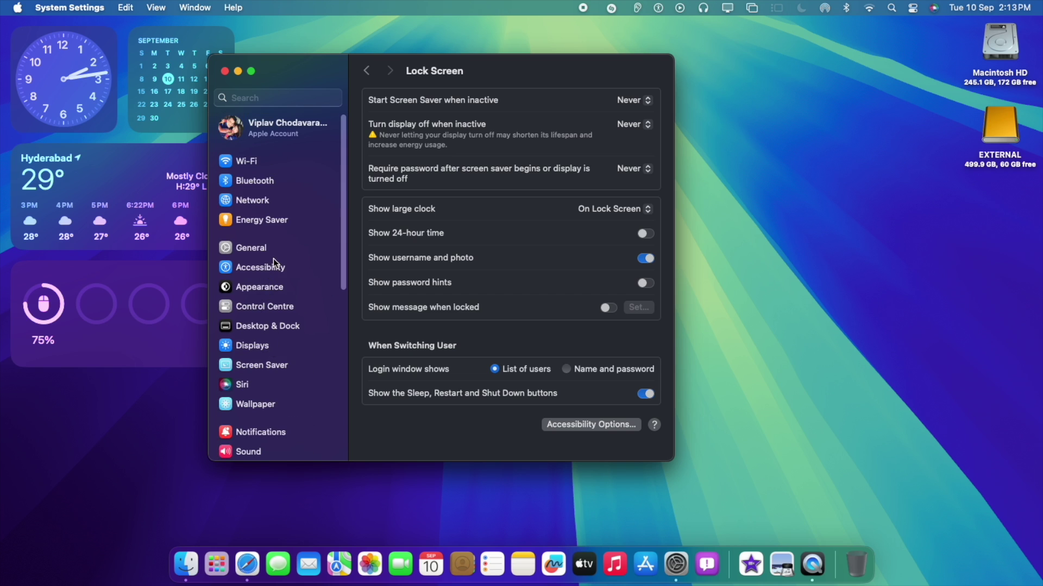
click(285, 245)
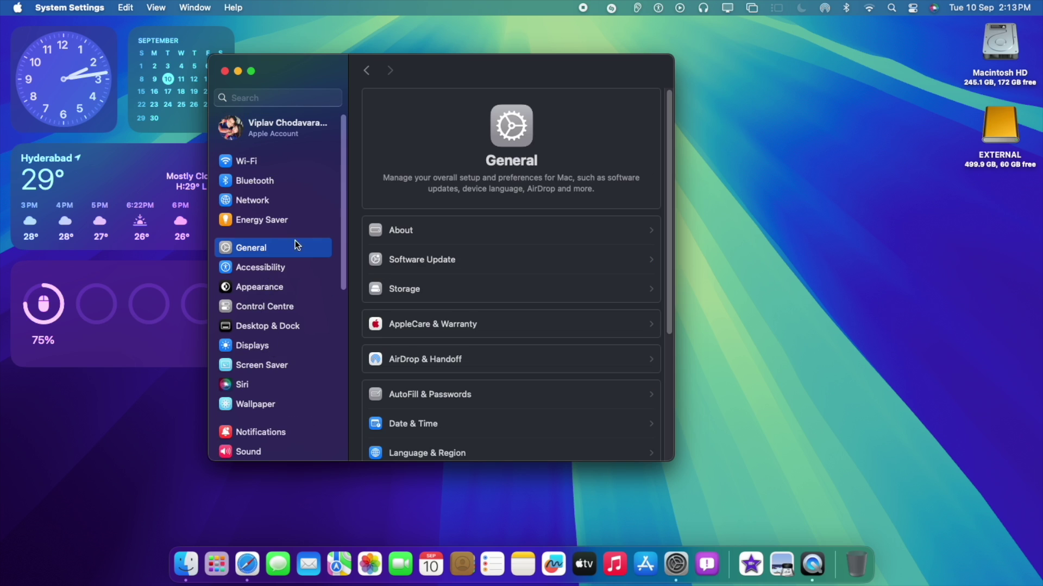
click(417, 288)
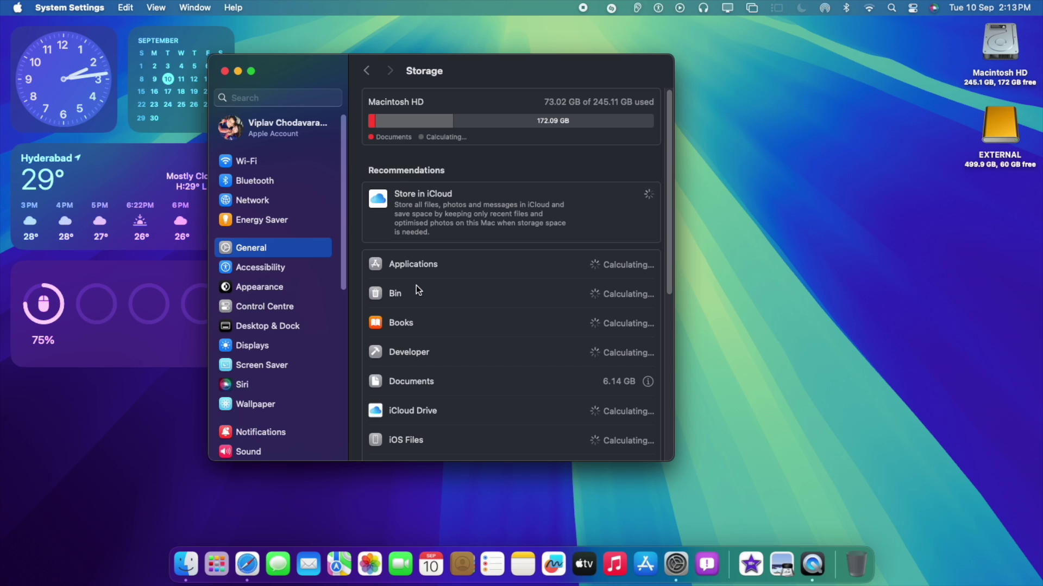
scroll(416, 286, down, 10)
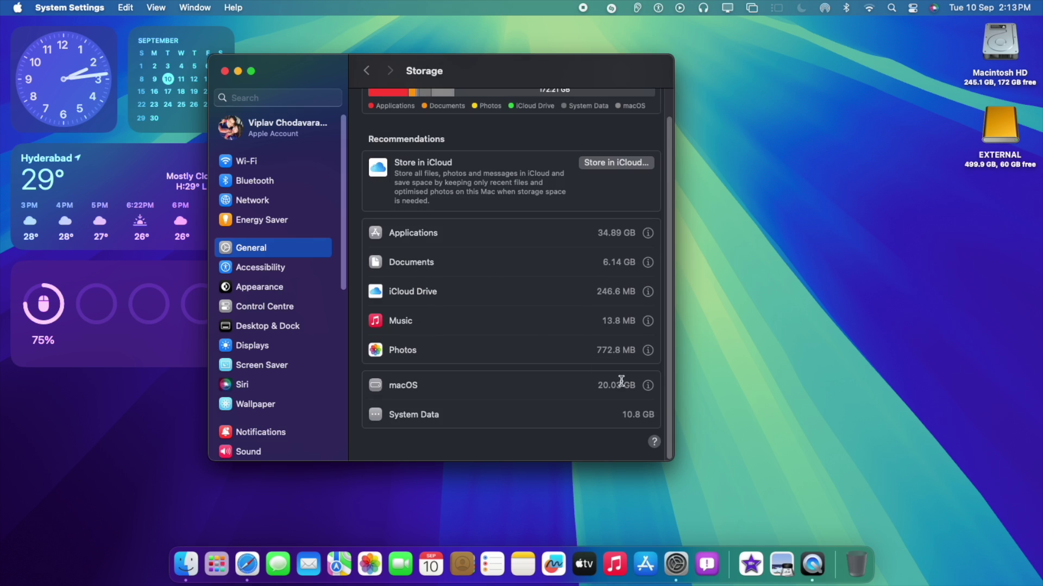
Check the macOS 15.0 (Build 24A335) details, close them, and return to General.
click(646, 386)
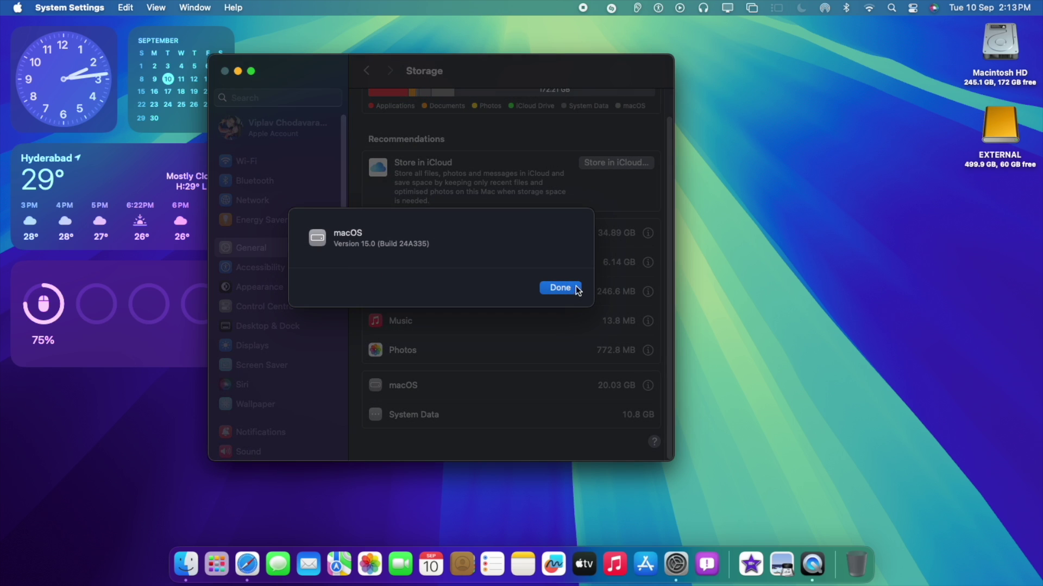
click(560, 288)
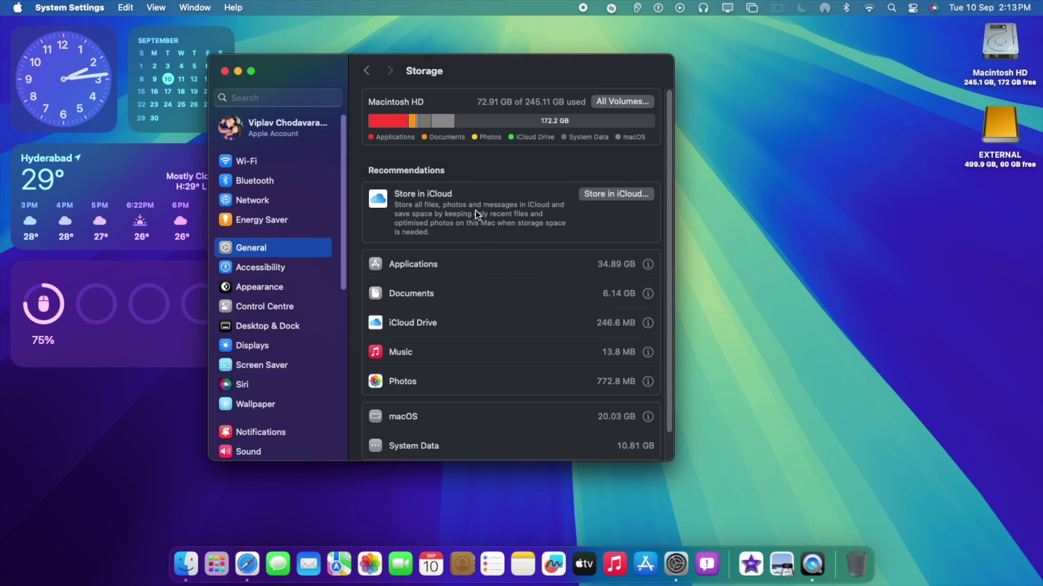
mouse_move(446, 126)
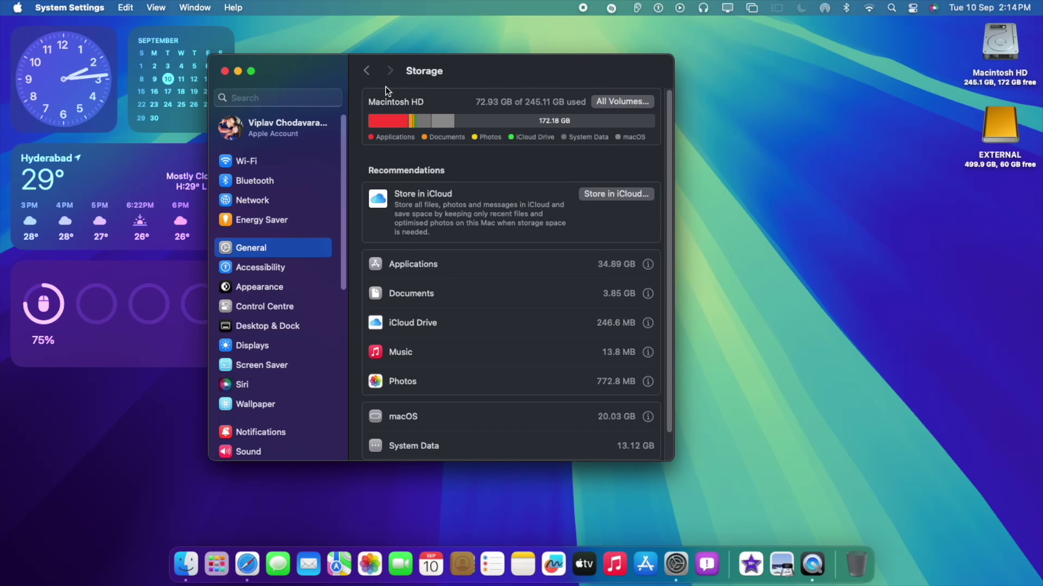
click(368, 71)
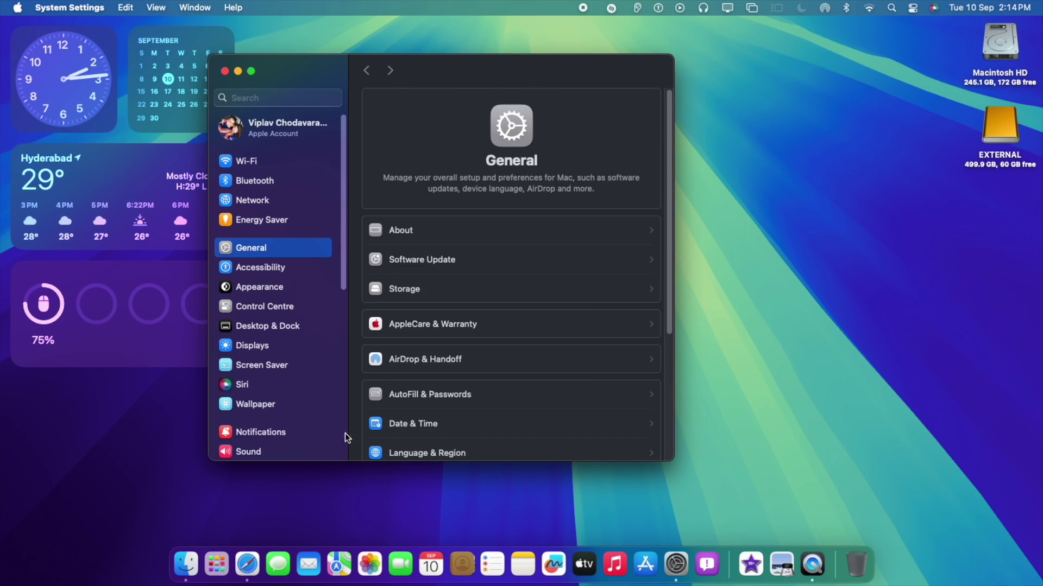
In Safari, search 'senquia macos supported devices' and open the Beebom article.
click(248, 562)
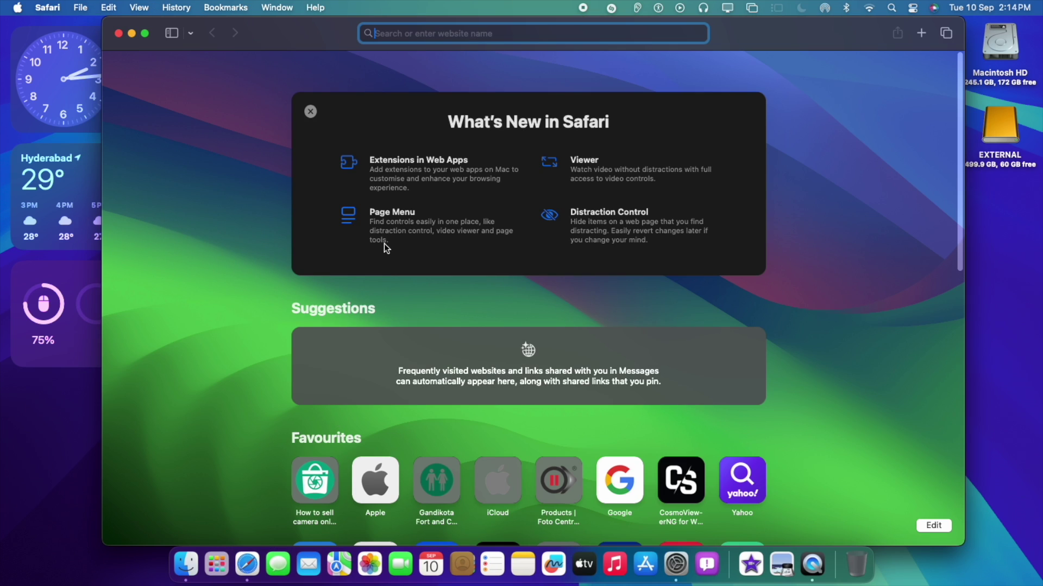
text(senq)
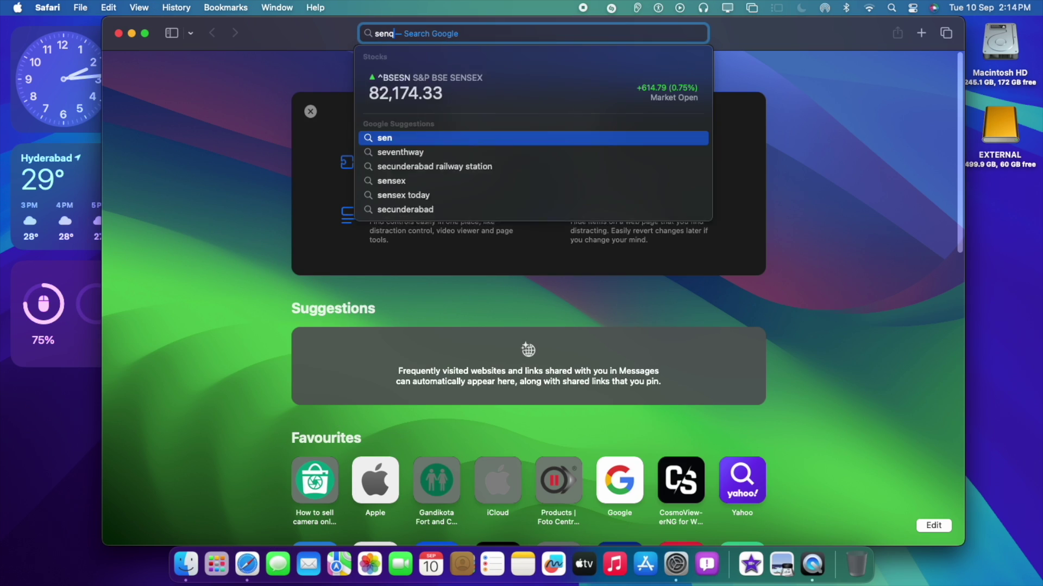
text(uia)
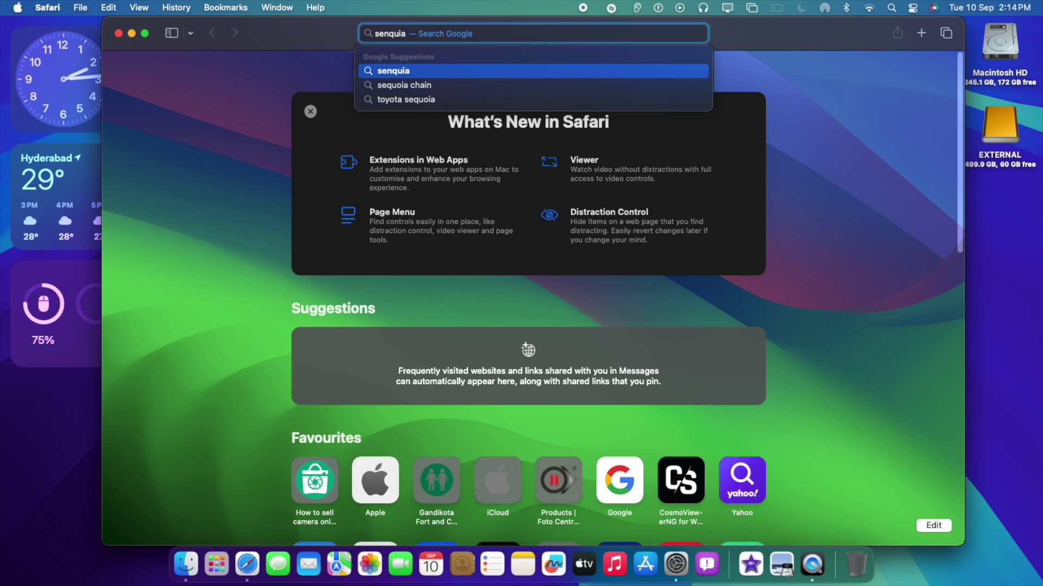
text( macos sup)
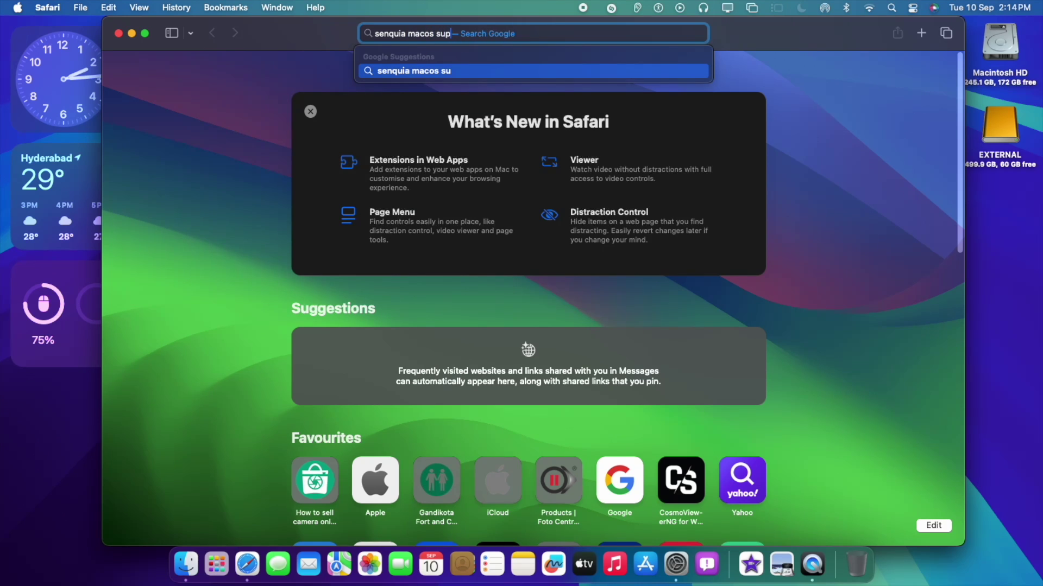
text(ported devices)
key(Return)
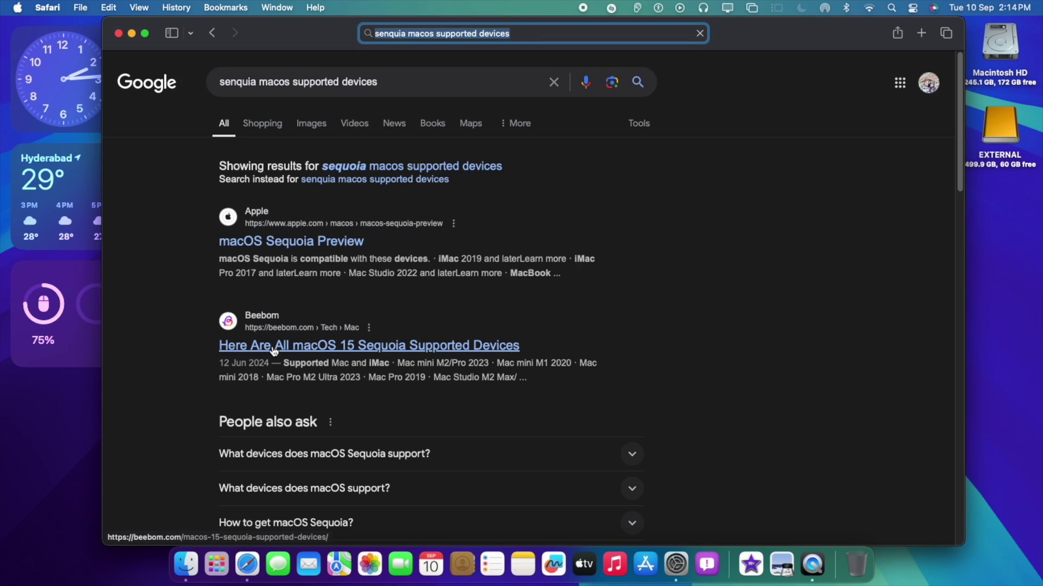
click(311, 347)
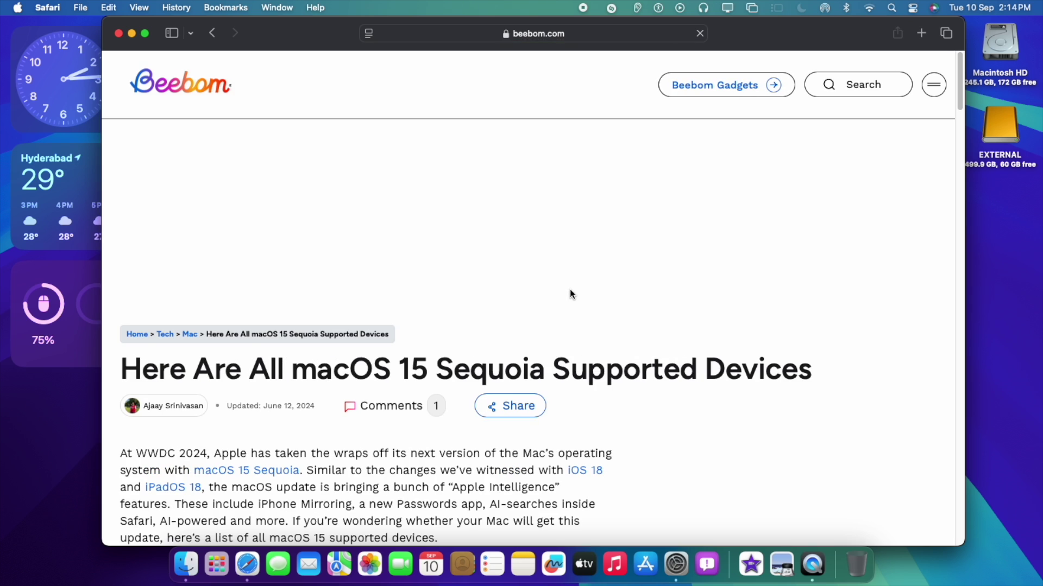
Scroll through the Beebom article's Supported MacBooks list.
scroll(569, 289, down, 10)
scroll(569, 288, down, 10)
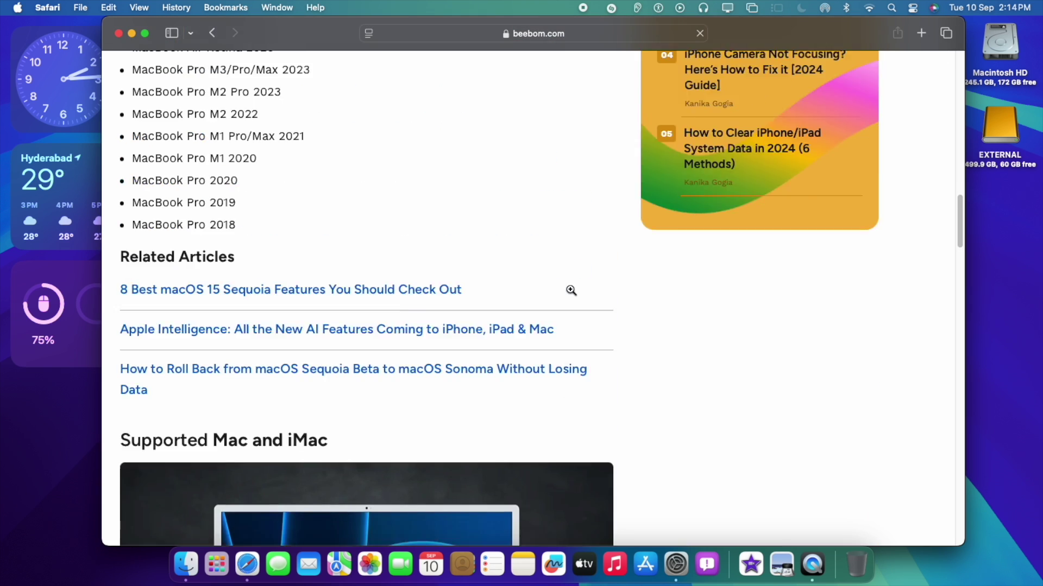
scroll(569, 289, up, 4)
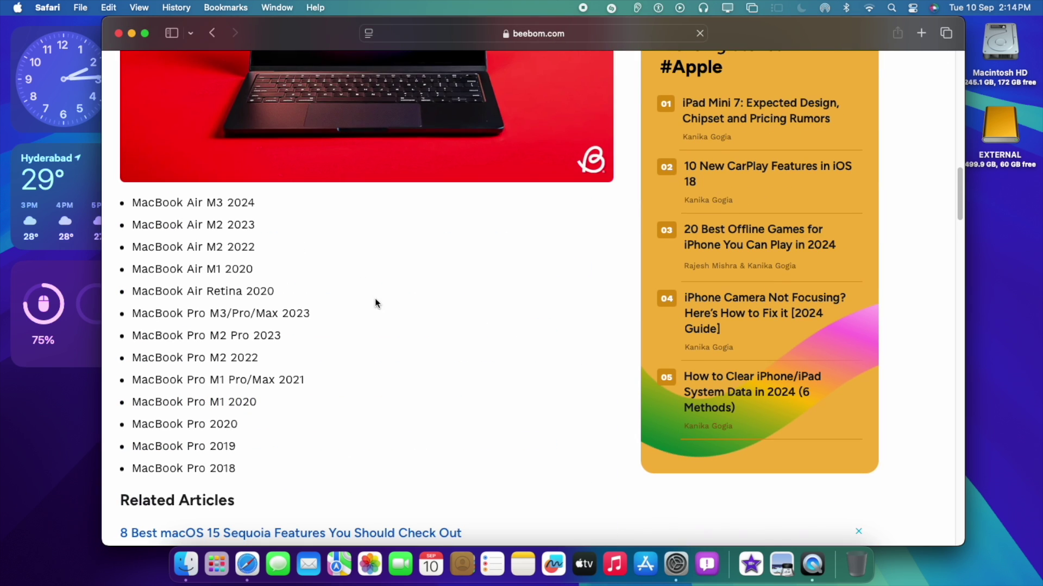
scroll(375, 298, up, 1)
scroll(374, 302, up, 1)
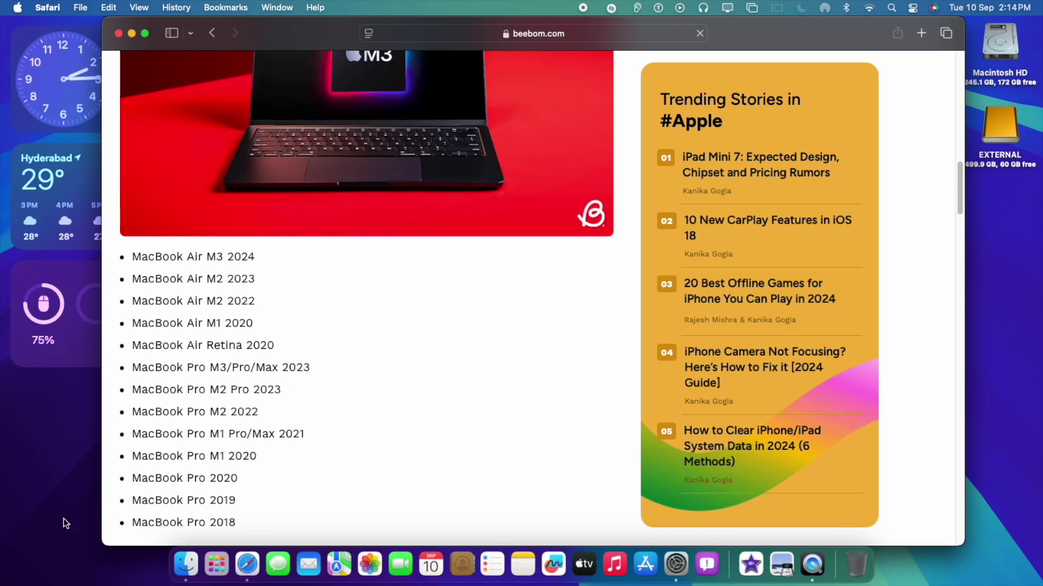
scroll(426, 380, up, 5)
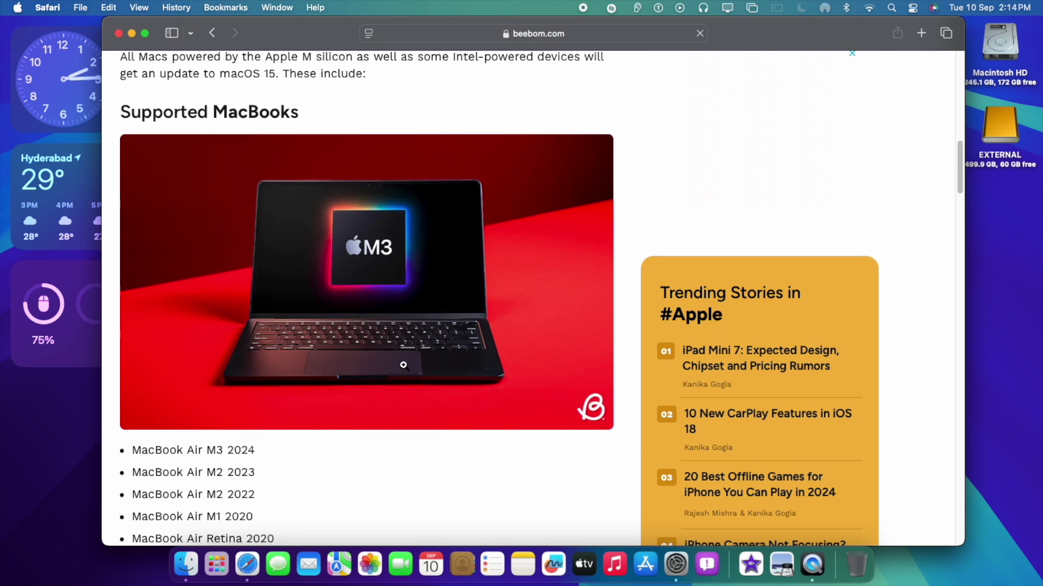
scroll(322, 144, down, 10)
scroll(322, 144, up, 9)
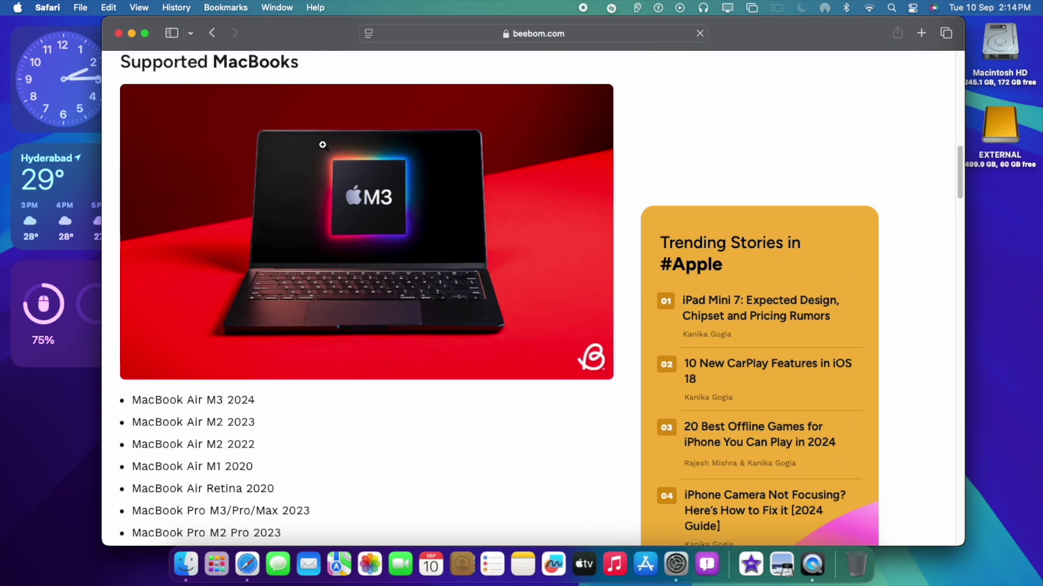
scroll(322, 145, down, 5)
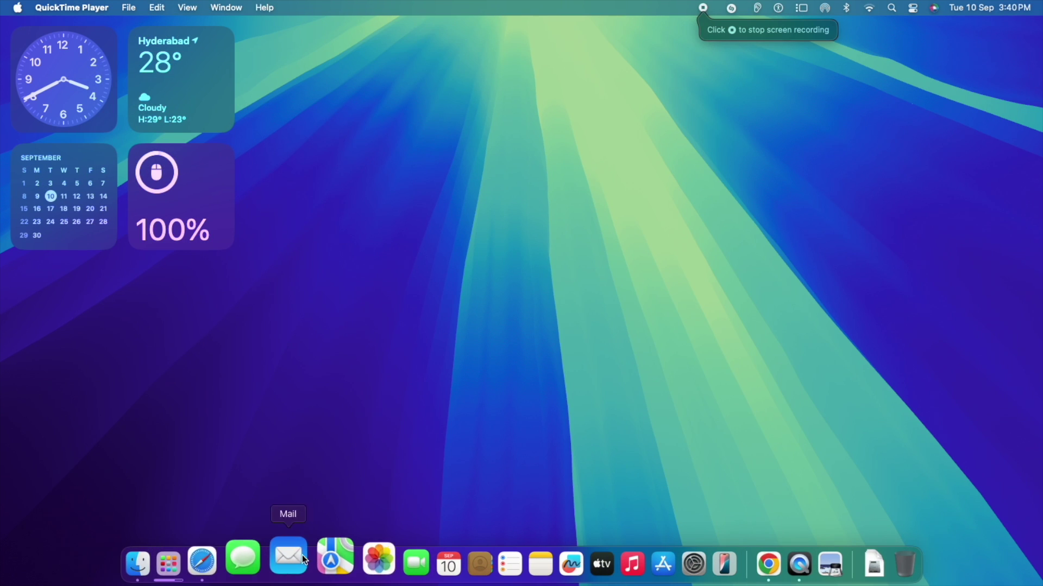
Open Photos, close its window, and show the Launchpad app grid.
click(350, 555)
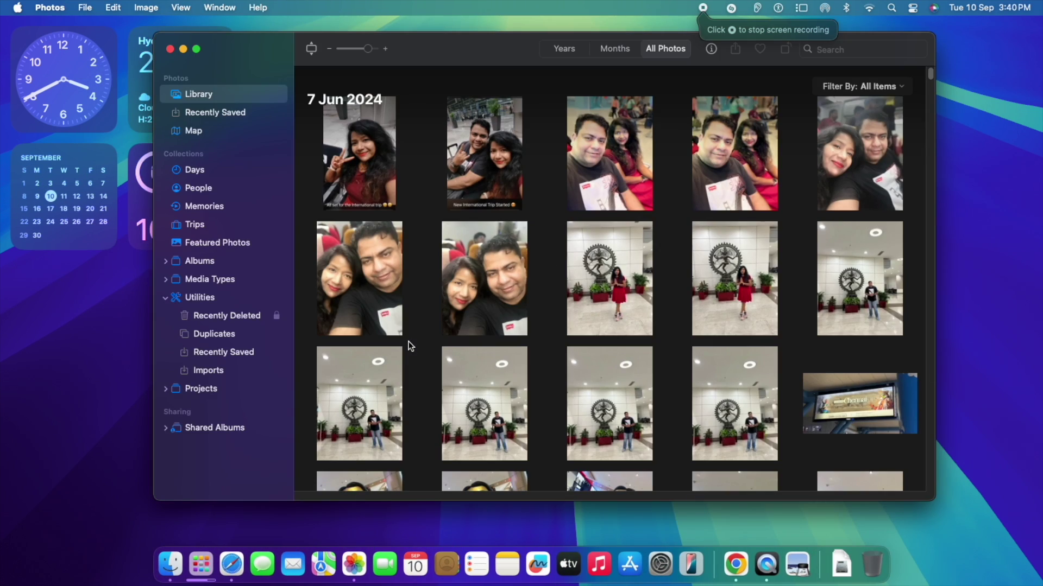
click(169, 48)
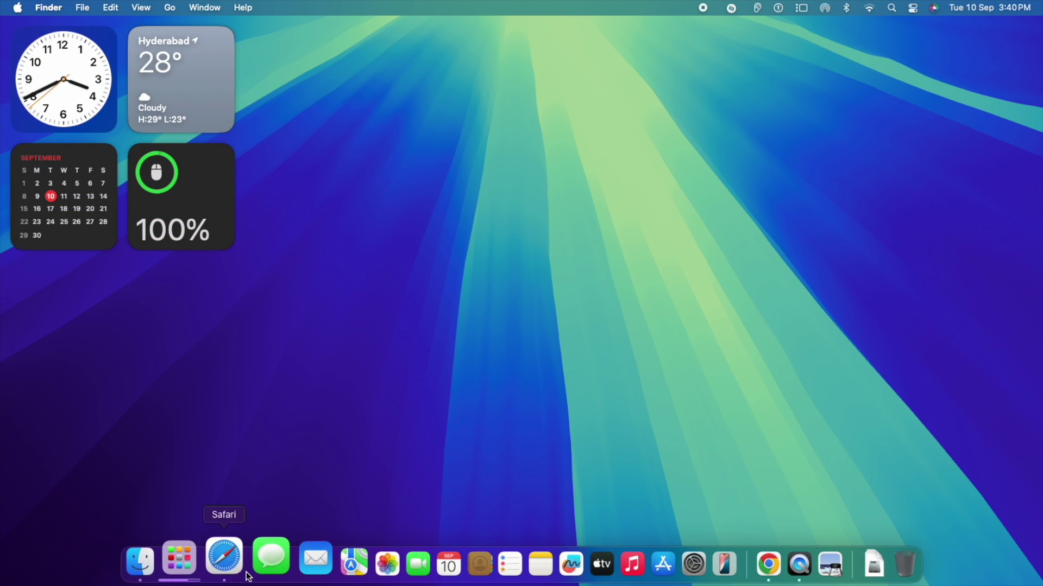
click(197, 563)
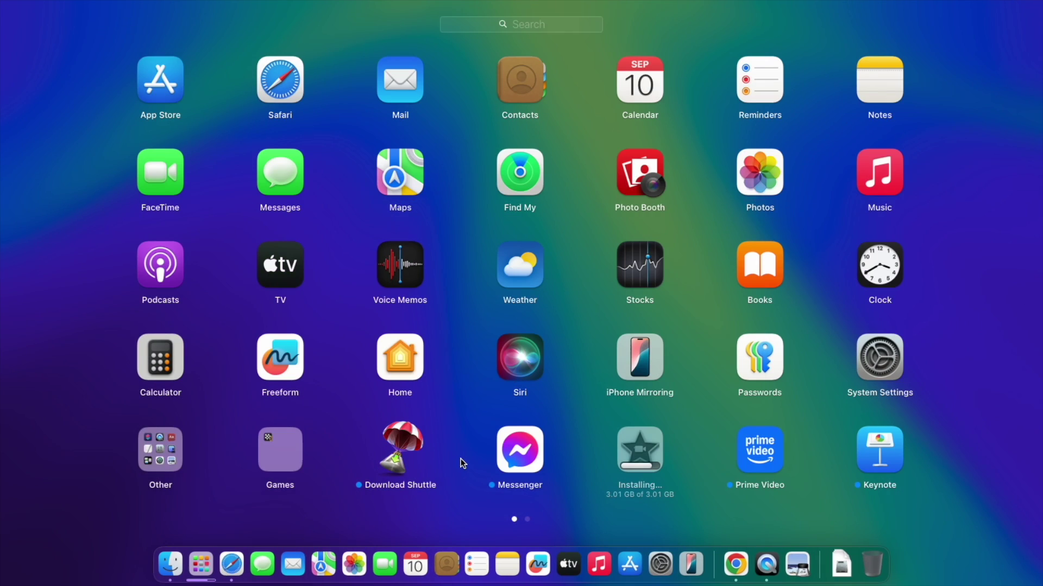
Launch Keynote, reach the iCloud presentation browser, cancel it twice, and go to quit Keynote.
click(878, 456)
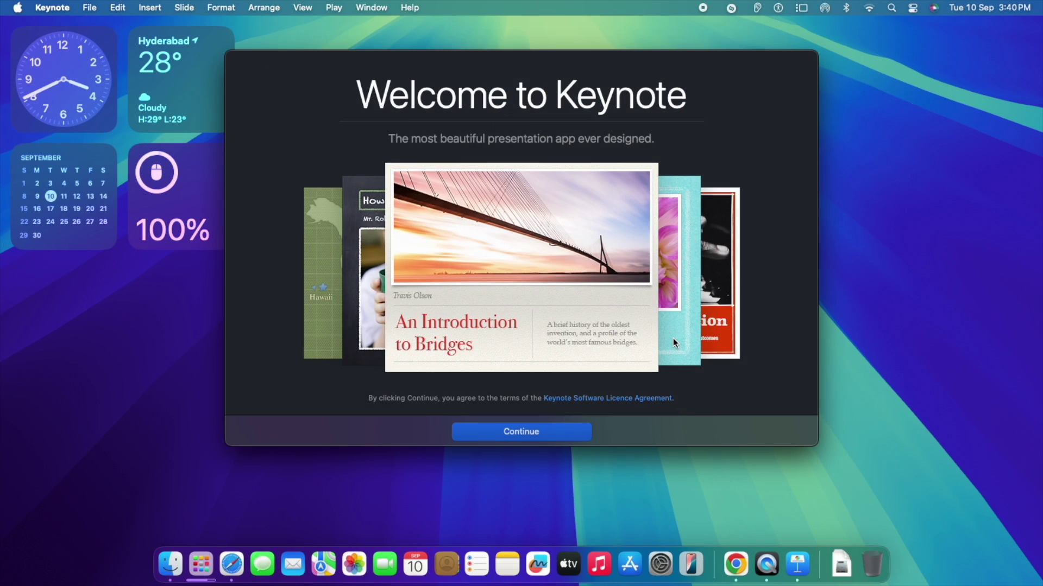
click(576, 428)
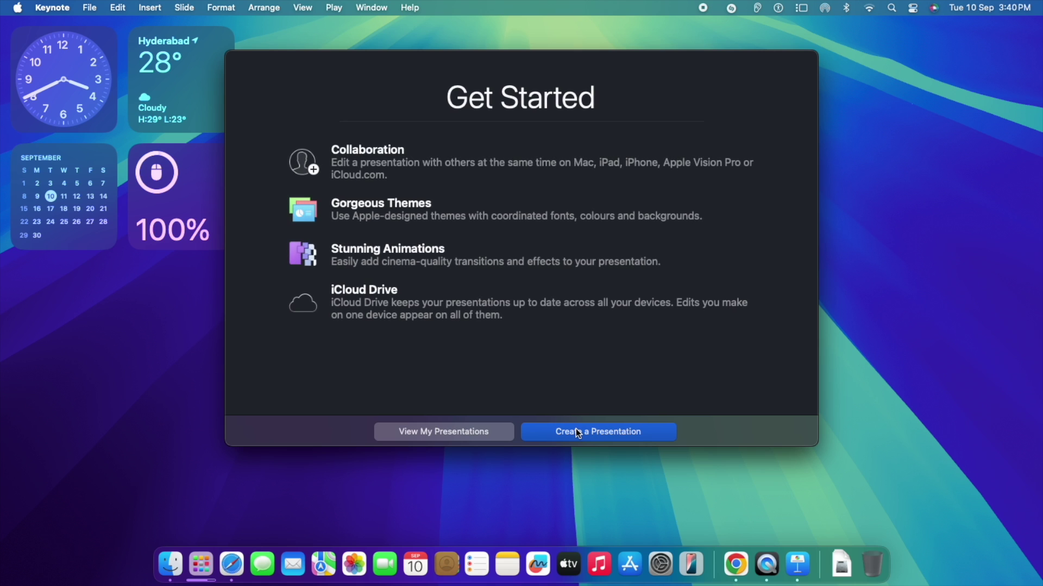
click(495, 435)
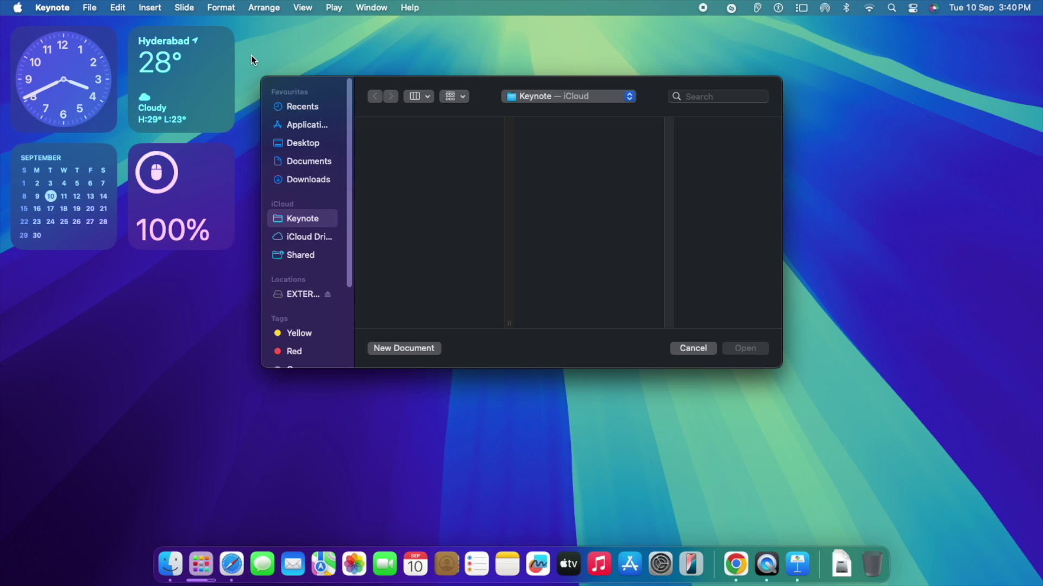
click(692, 348)
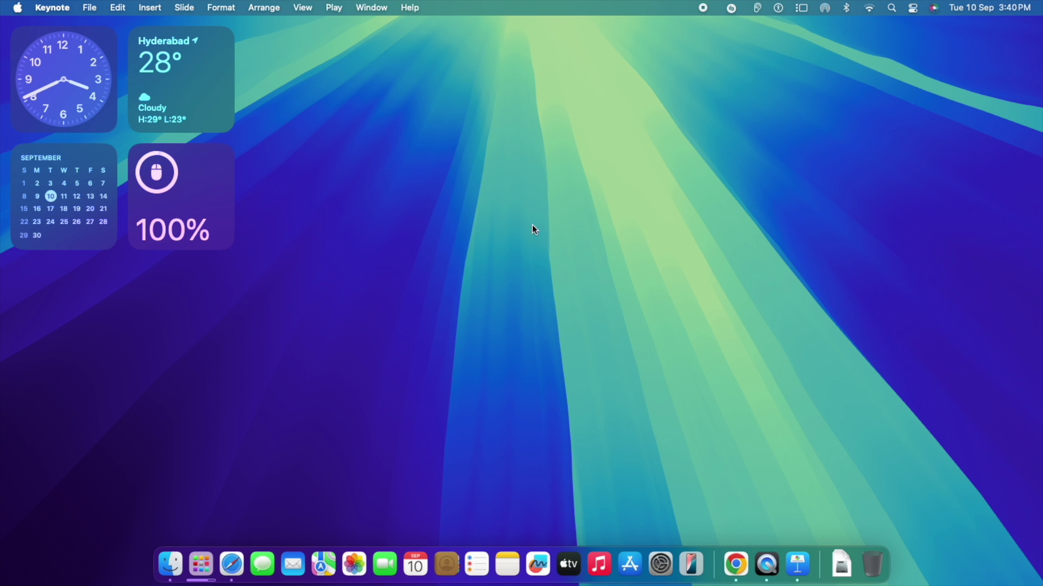
click(797, 564)
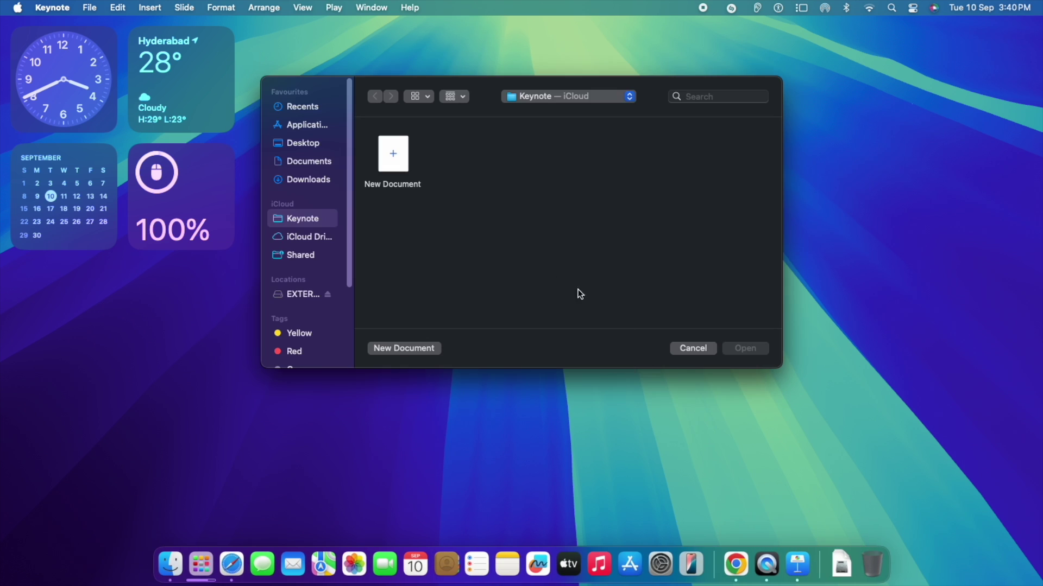
click(699, 349)
click(54, 9)
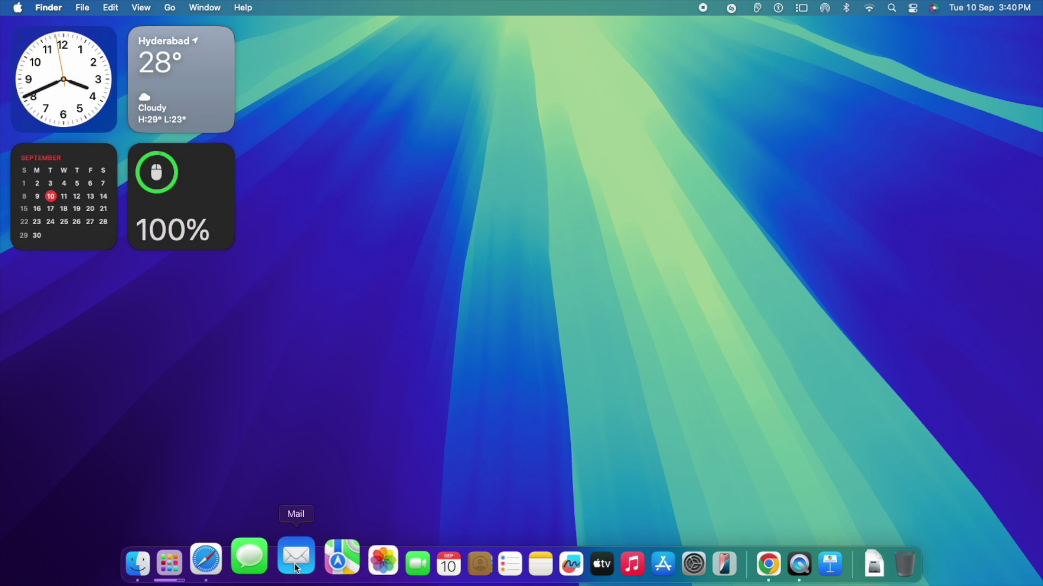
Open Notes past its Welcome screen, close it, and return to the Launchpad app grid.
click(498, 549)
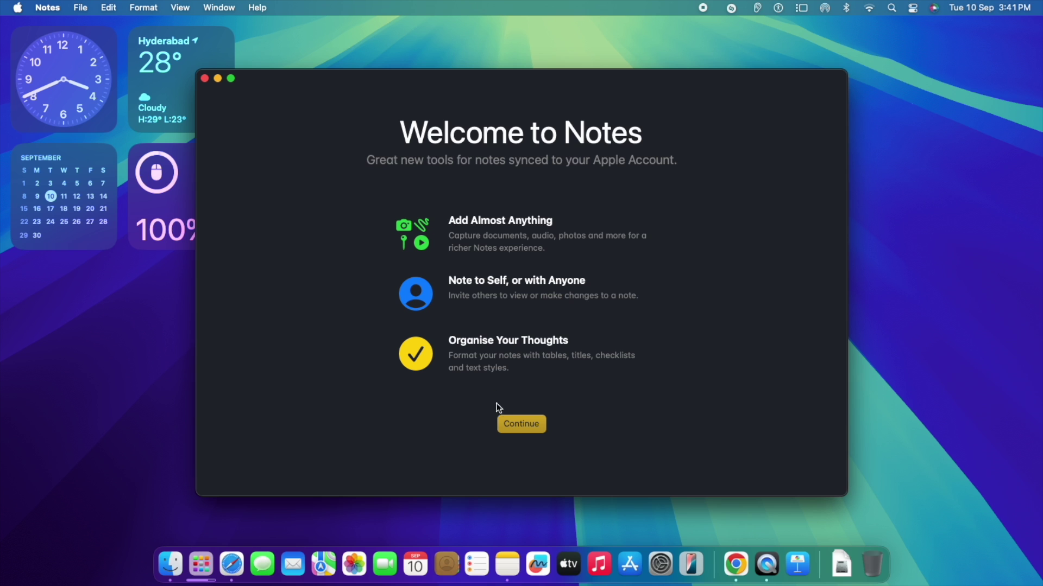
click(519, 423)
click(212, 86)
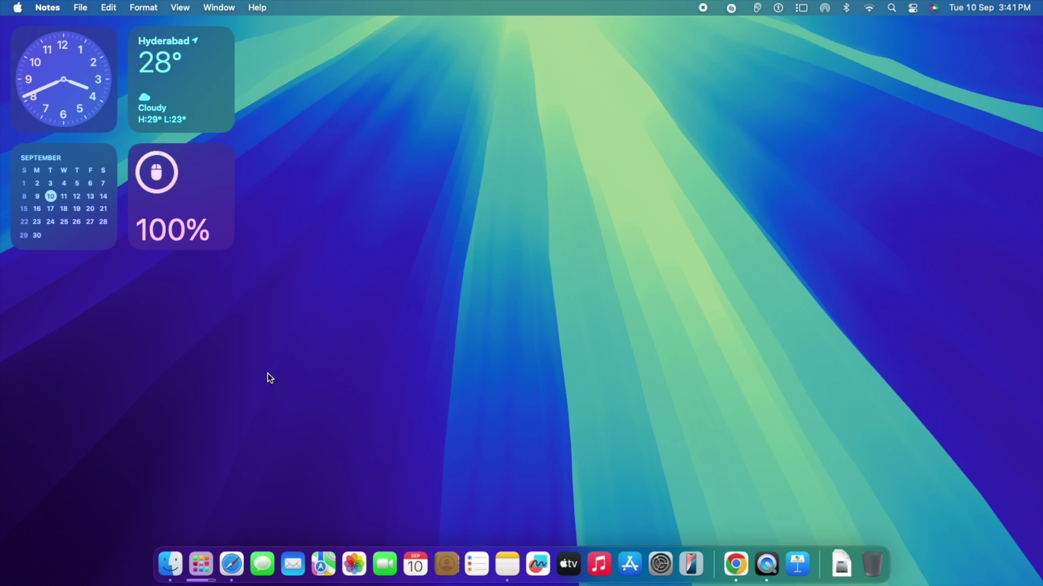
click(198, 562)
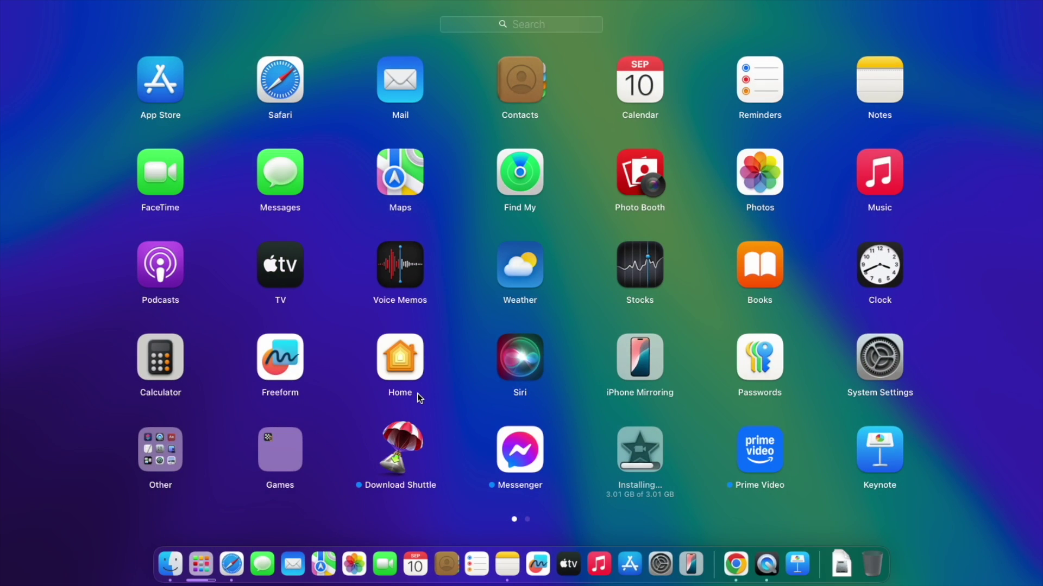
Launch Pages from Launchpad page 2 and get through its welcome screens to the iCloud documents.
scroll(417, 393, right, 5)
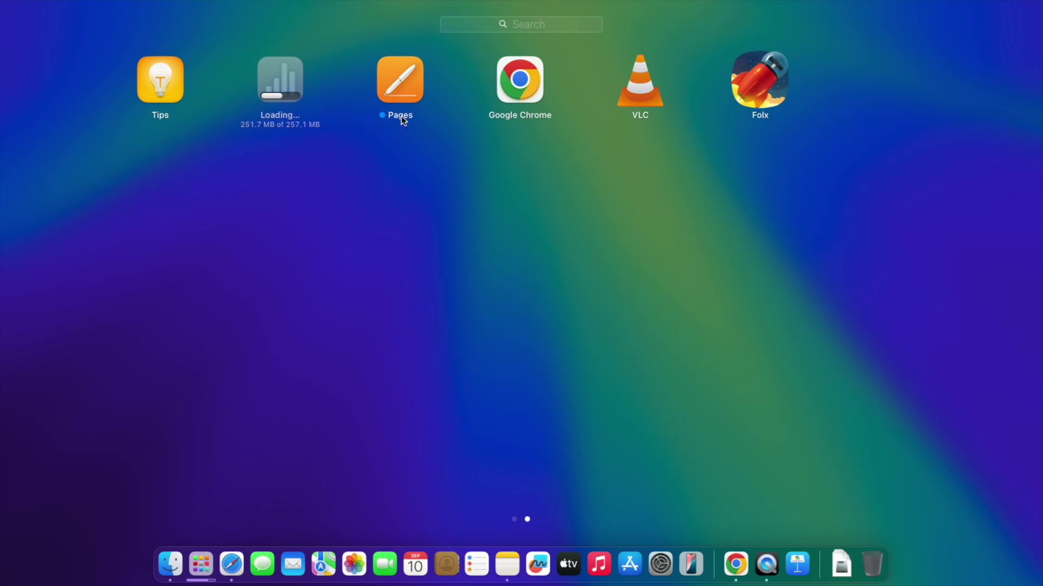
click(402, 117)
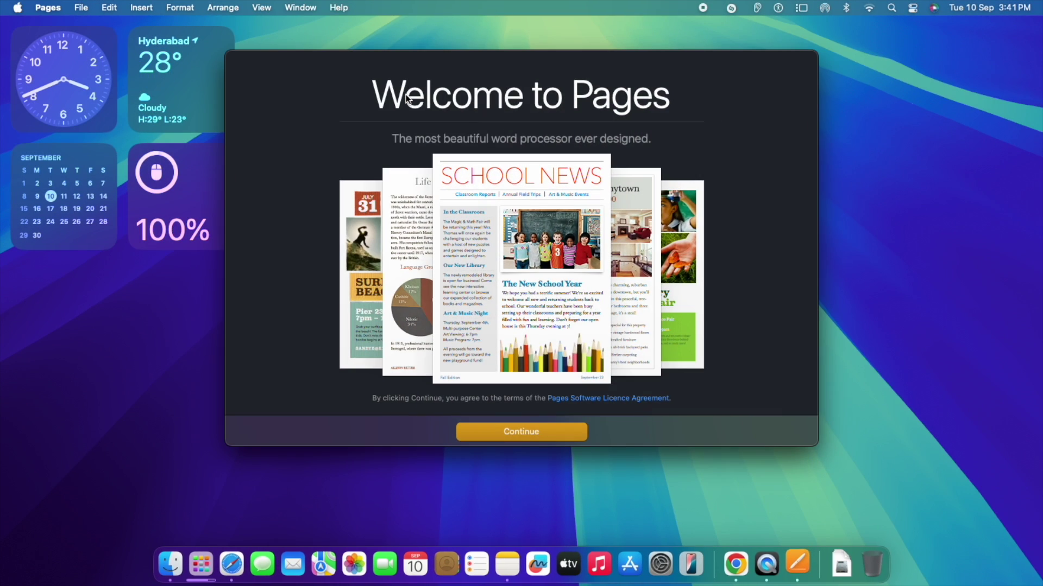
click(509, 424)
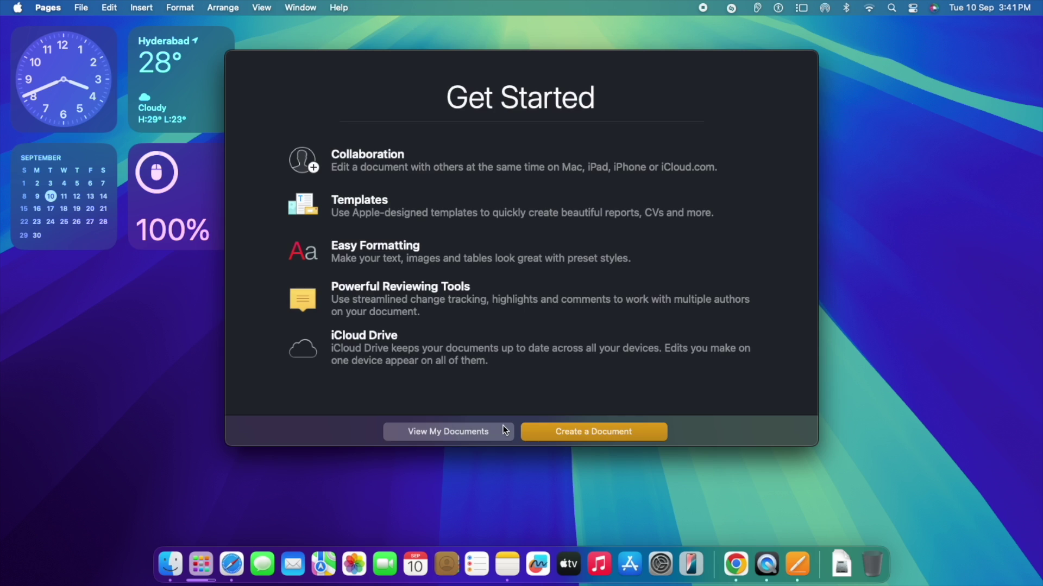
click(502, 430)
Quit Pages from its app menu and reopen Launchpad.
click(49, 8)
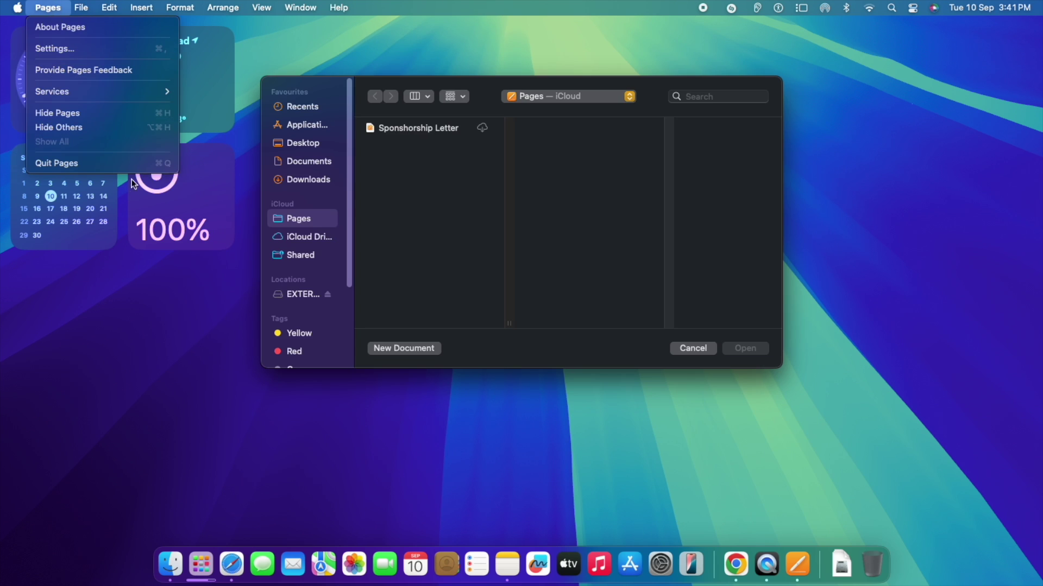
click(136, 163)
click(200, 565)
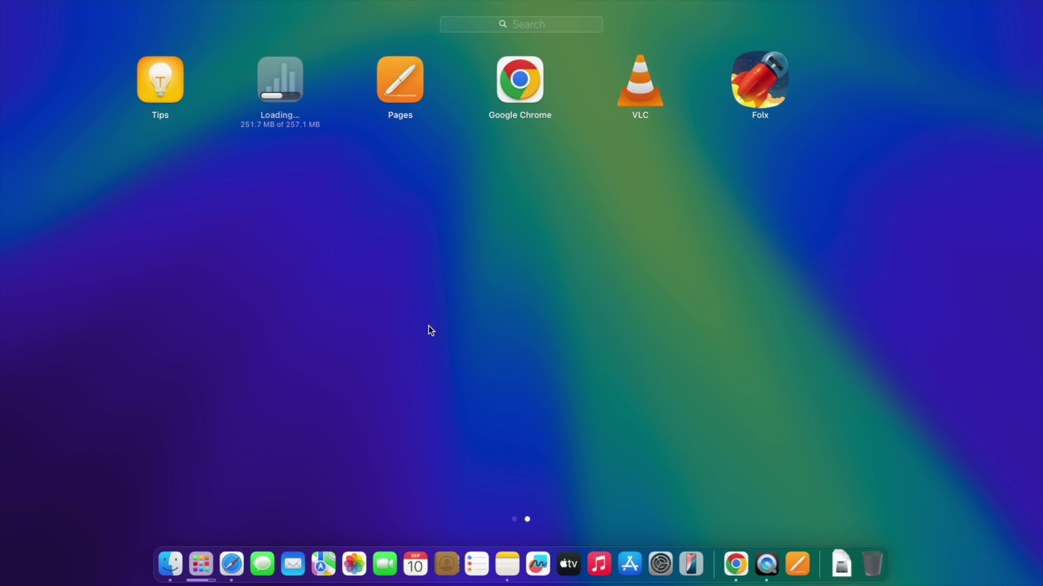
Swipe between both Launchpad pages and look inside the Other utilities folder.
scroll(429, 328, left, 3)
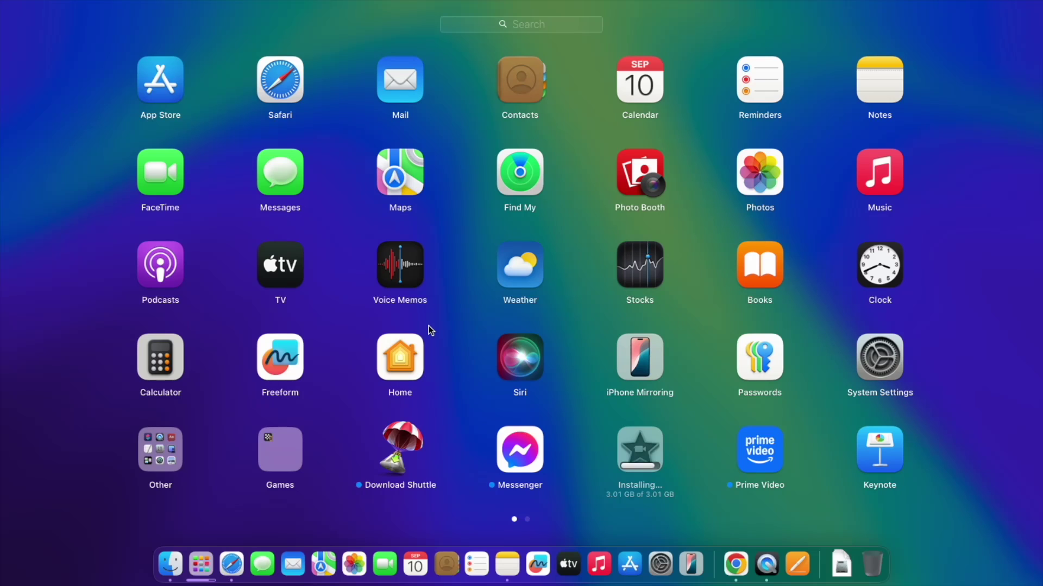
scroll(430, 329, right, 3)
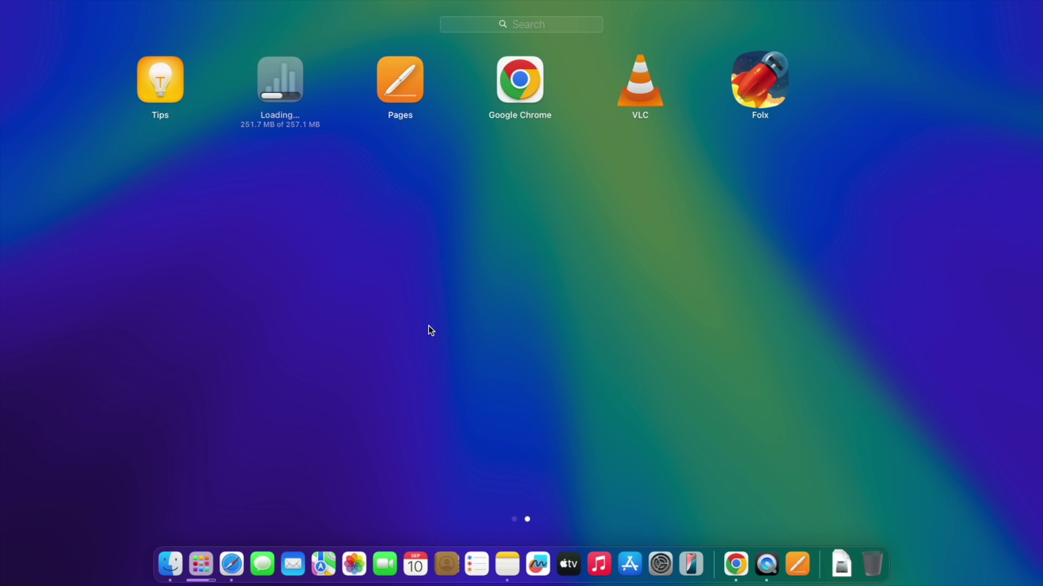
scroll(430, 331, left, 3)
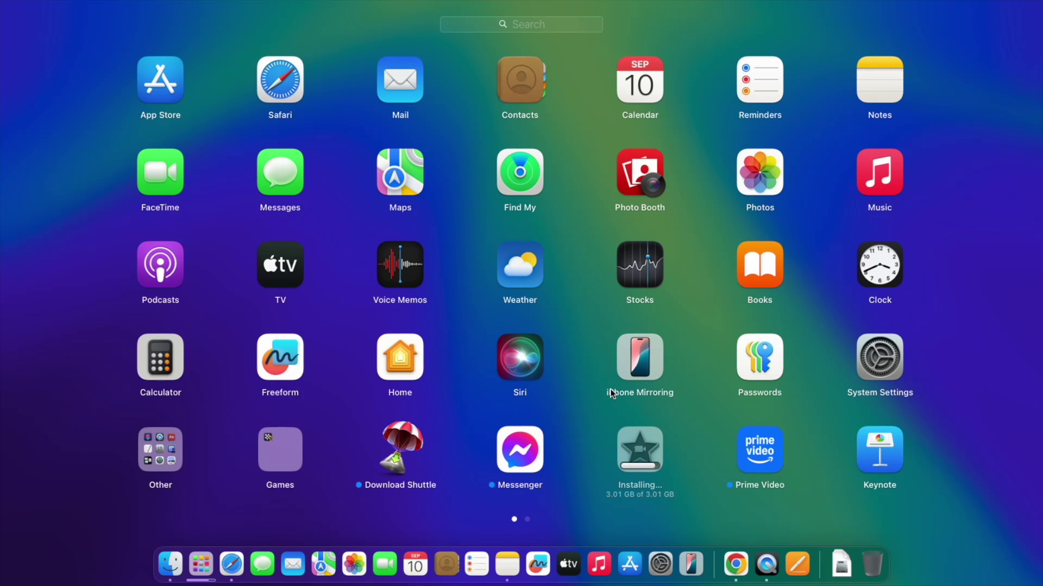
click(153, 459)
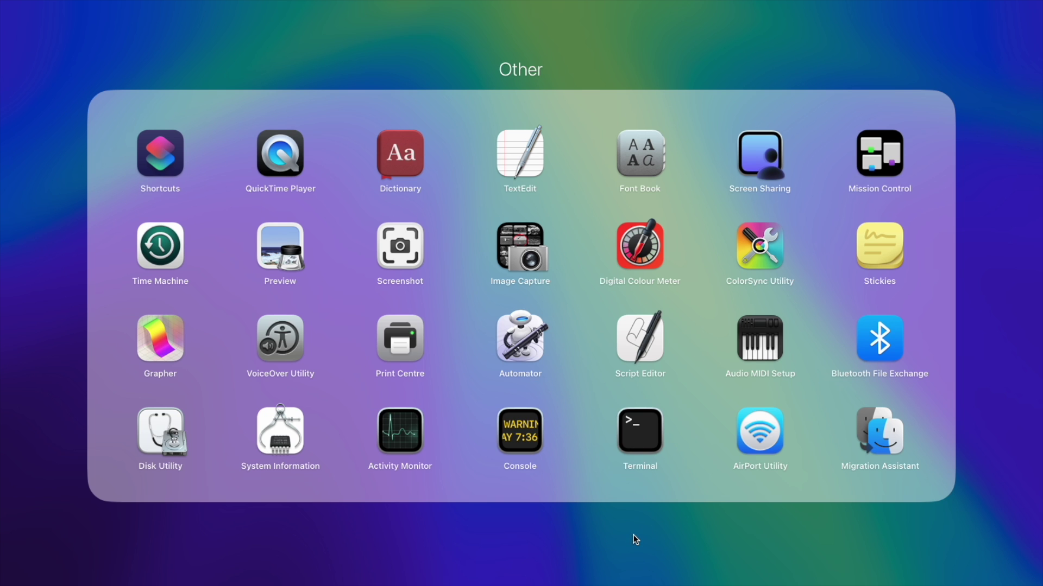
click(633, 536)
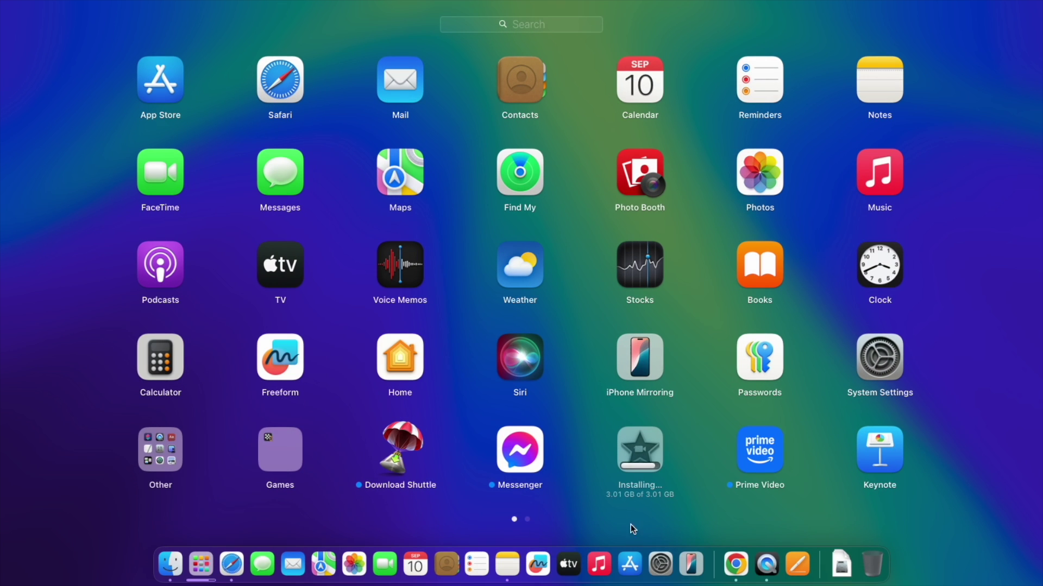
Leave Launchpad and choose About This Mac from the Apple menu.
click(598, 336)
click(15, 8)
click(16, 26)
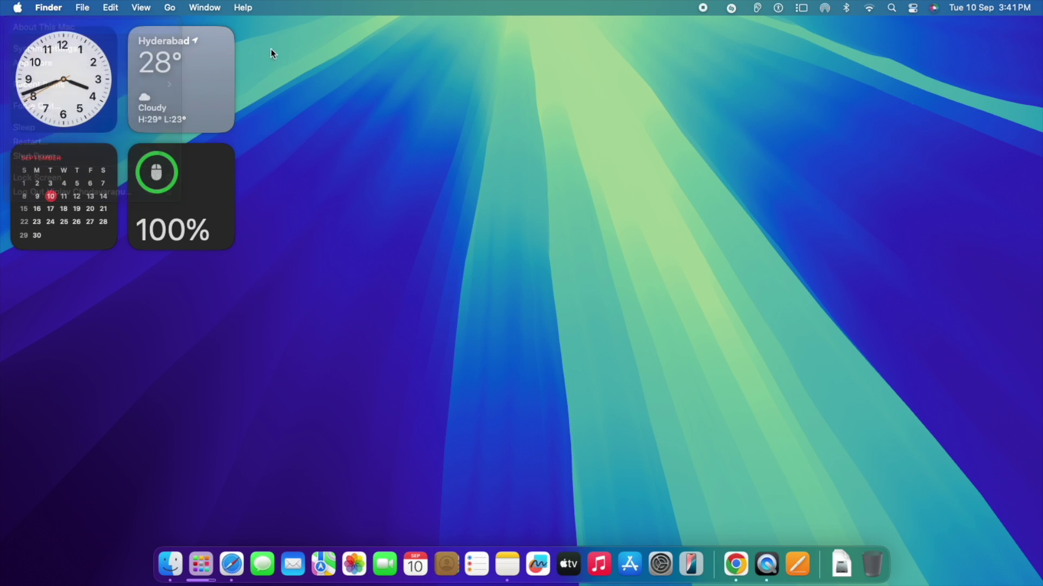
Open More Info and scroll through the General > About page in System Settings.
click(511, 328)
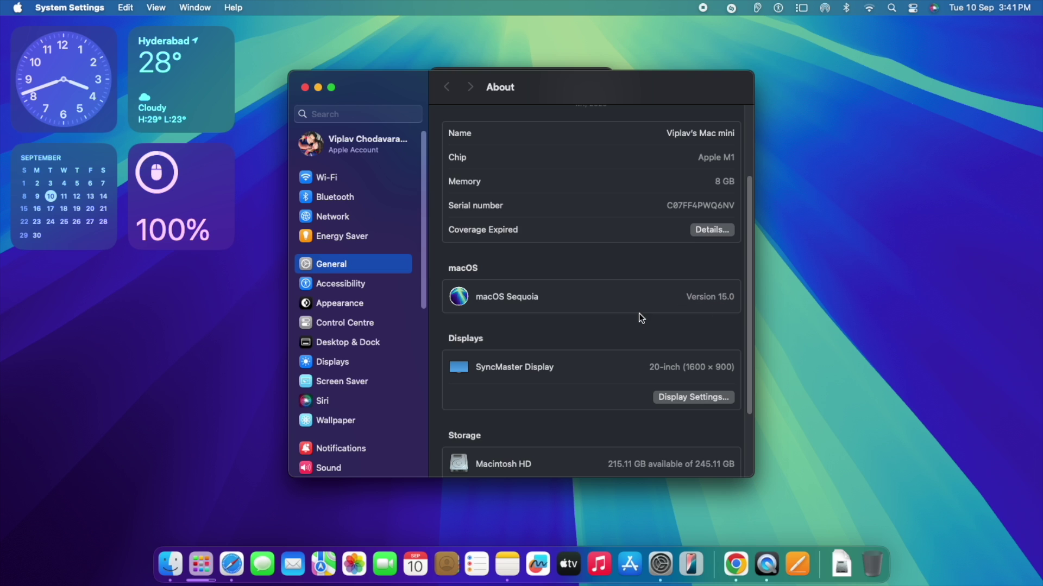
scroll(639, 318, down, 4)
scroll(362, 314, down, 2)
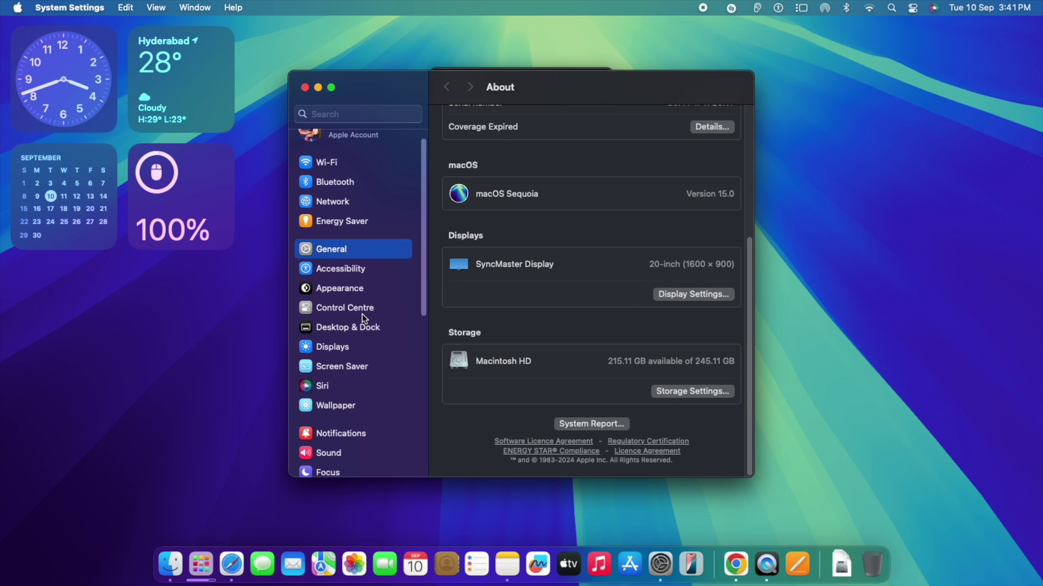
scroll(362, 314, down, 3)
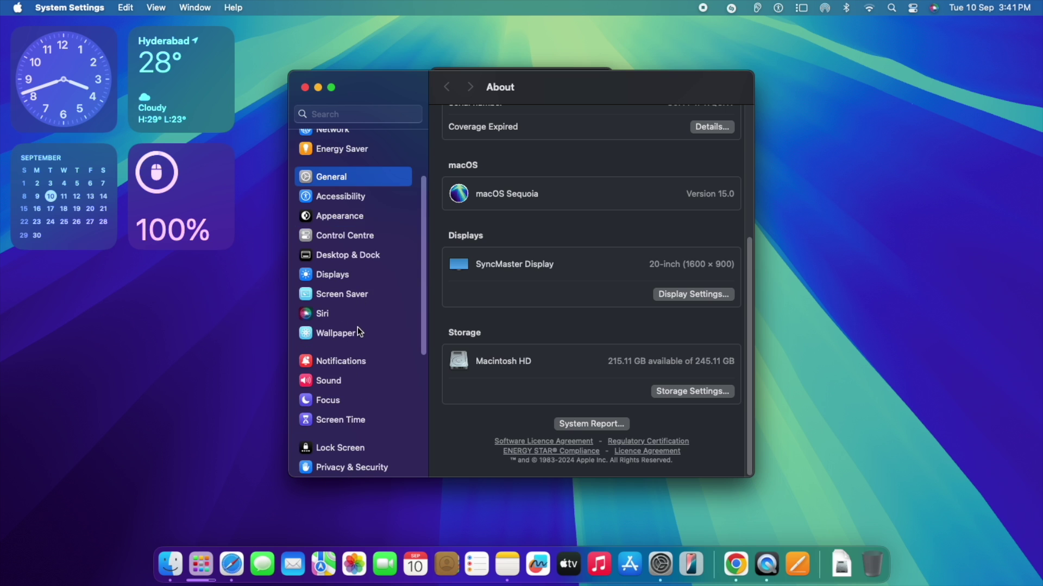
Switch to the Wallpaper settings and scroll through the wallpaper options.
click(357, 330)
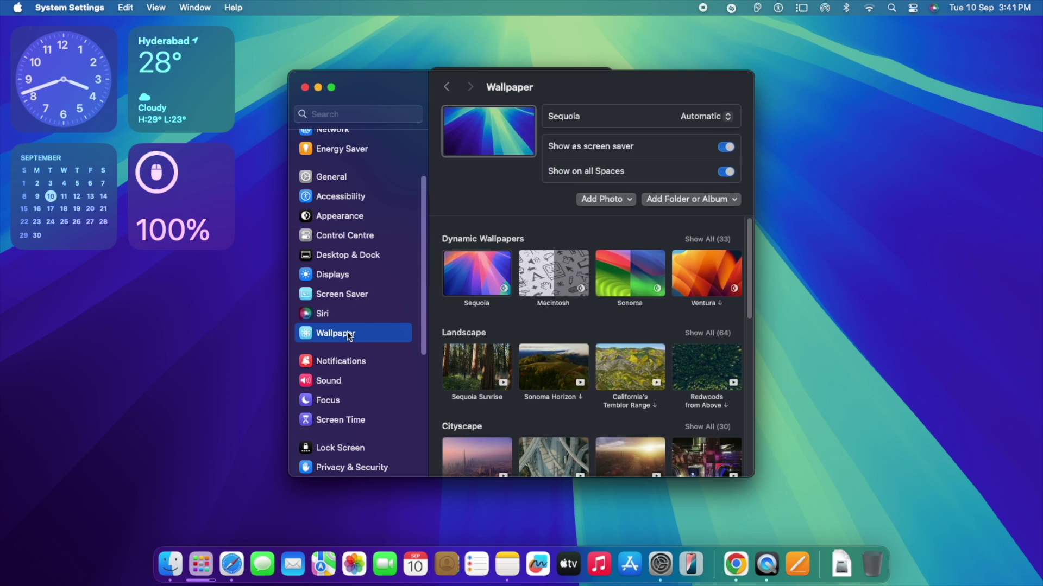
scroll(348, 336, down, 10)
scroll(342, 302, up, 12)
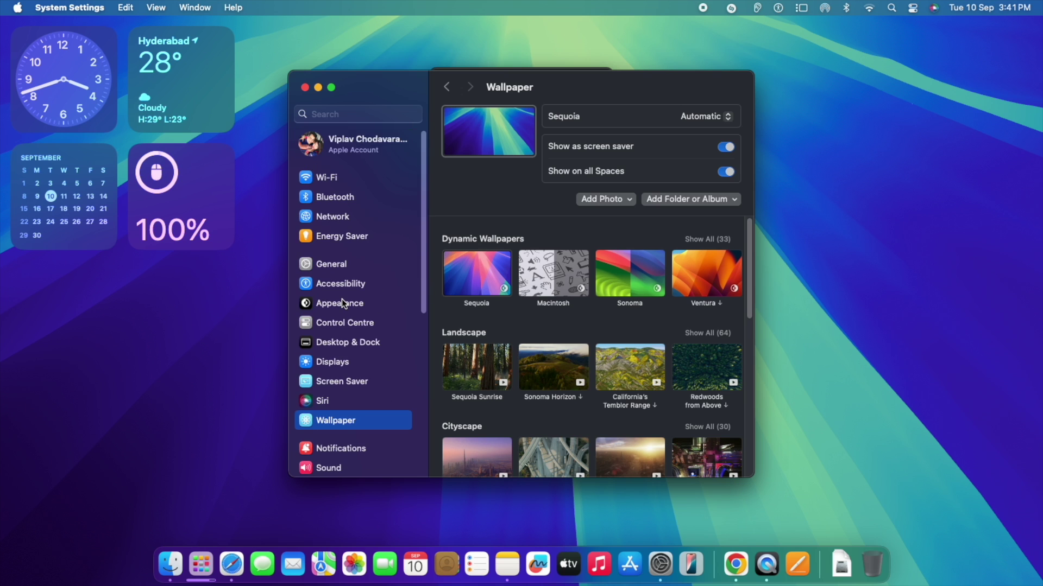
Close System Settings and About This Mac, launch iPhone Mirroring from Launchpad, and reconnect to the iPhone.
click(304, 89)
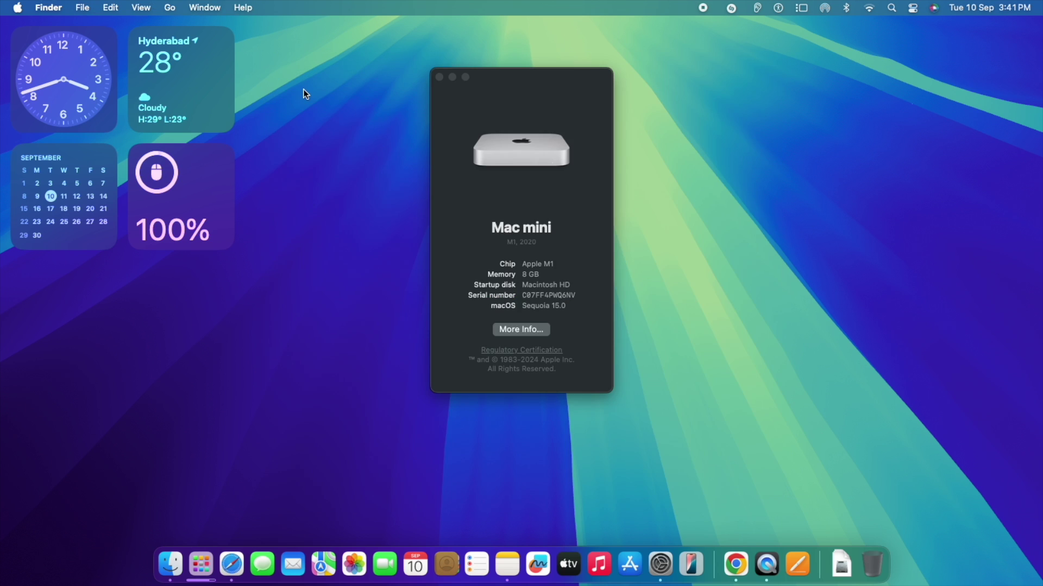
click(438, 77)
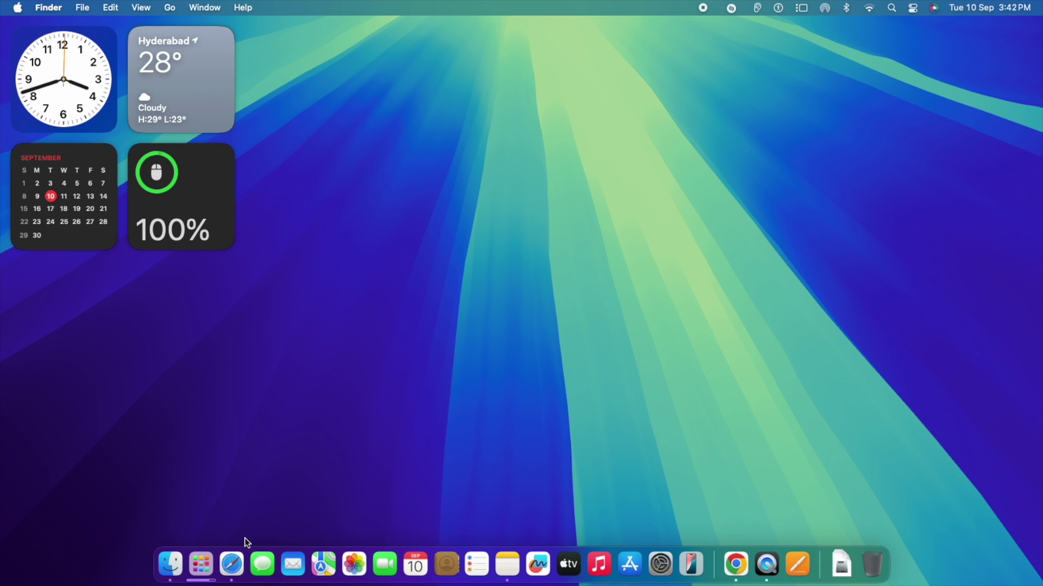
click(213, 551)
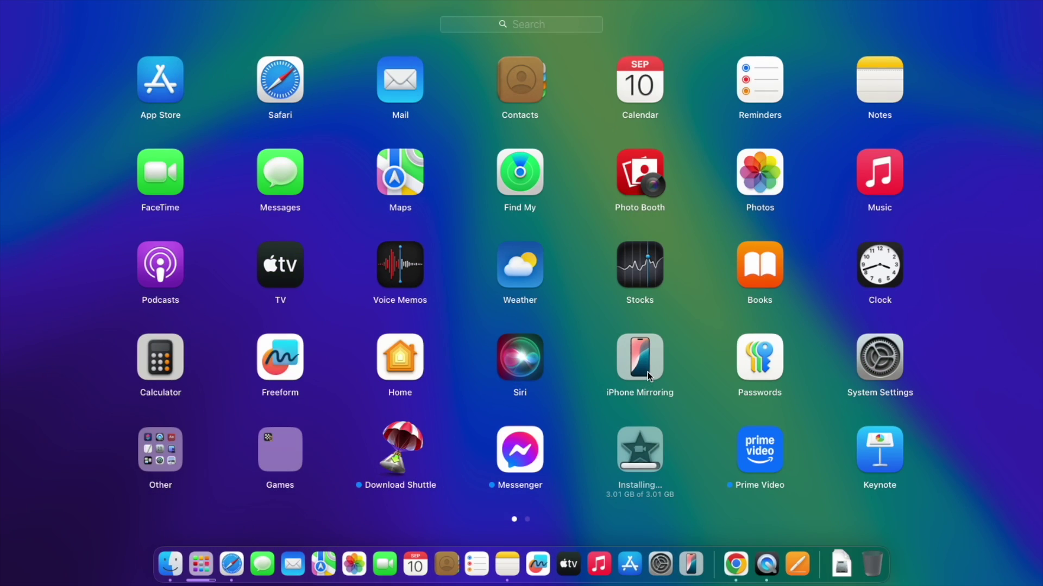
click(648, 372)
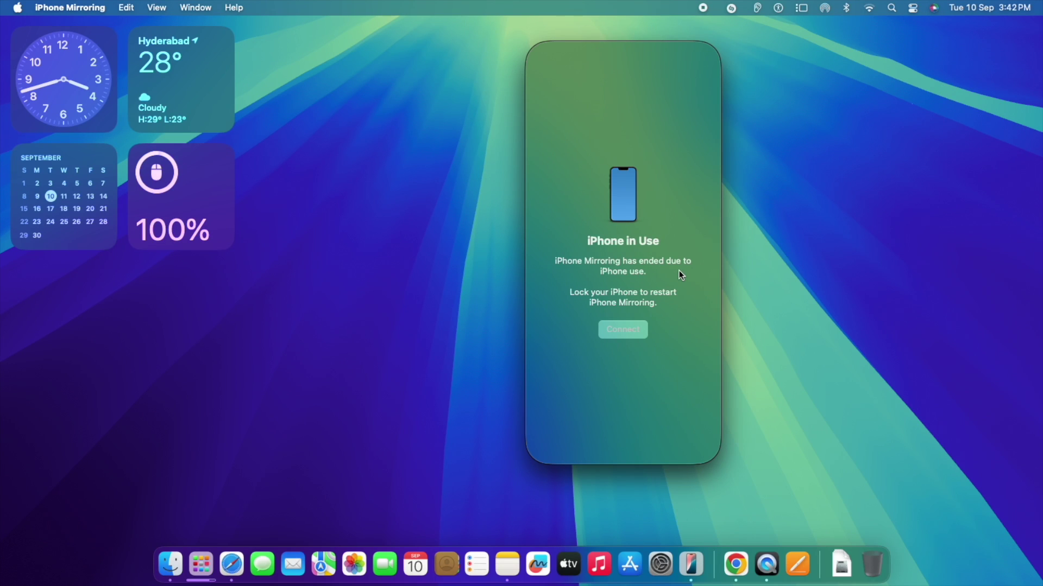
click(622, 330)
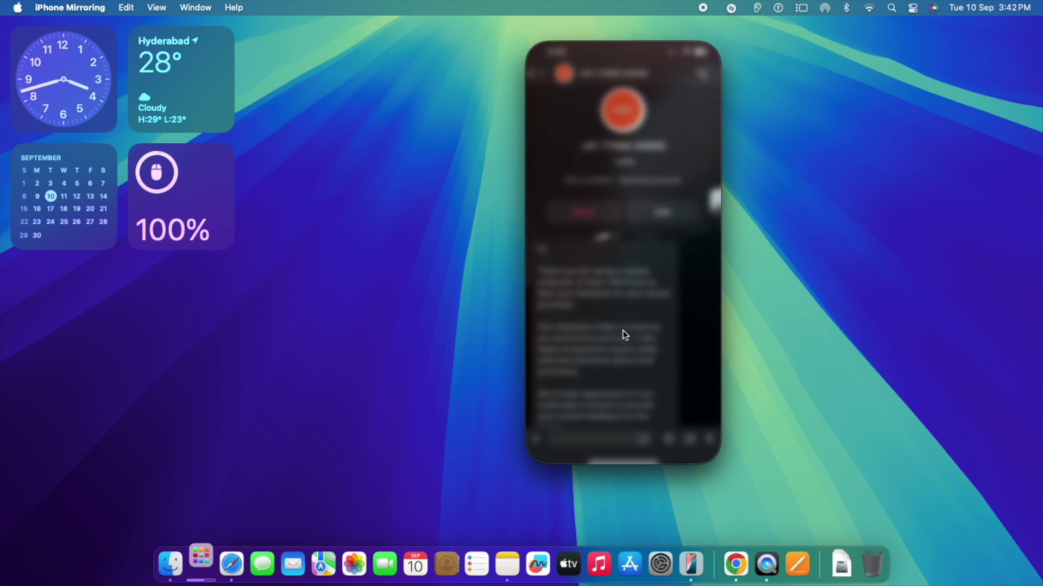
On the mirrored iPhone, leave the chat, swipe across home pages, and open YouTube's Your videos.
click(540, 78)
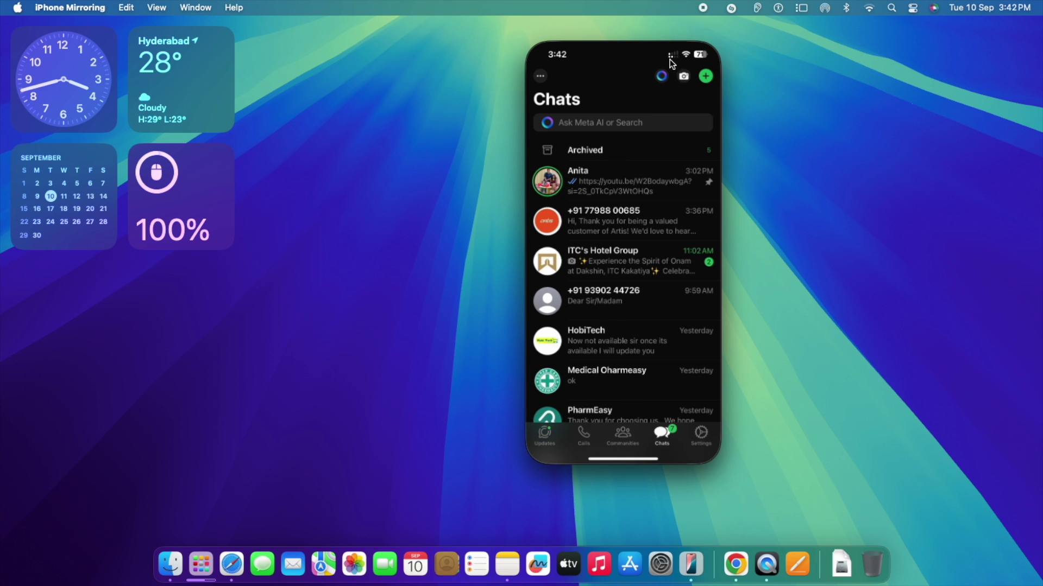
click(688, 30)
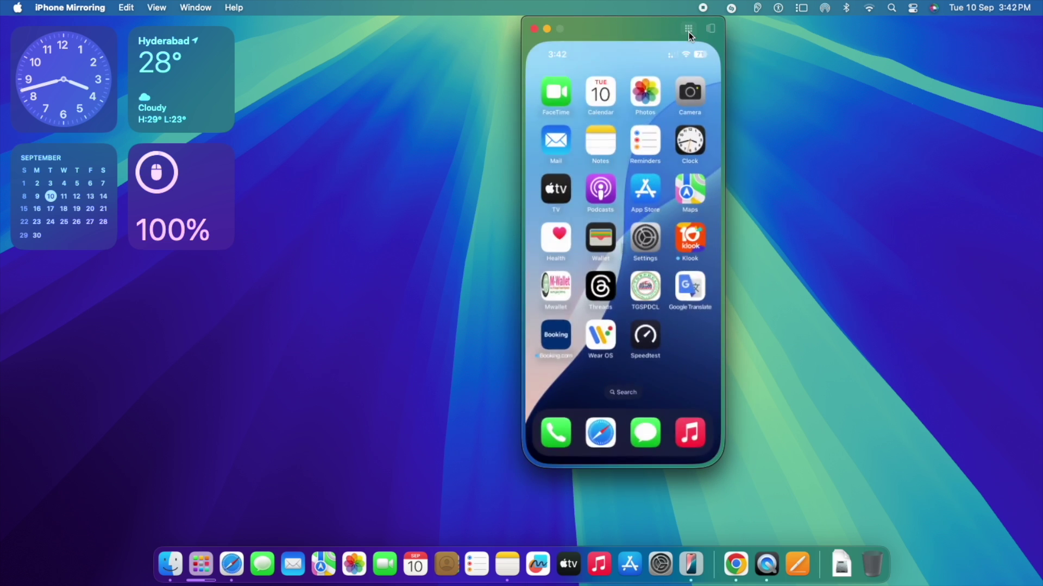
drag(696, 376, 555, 353)
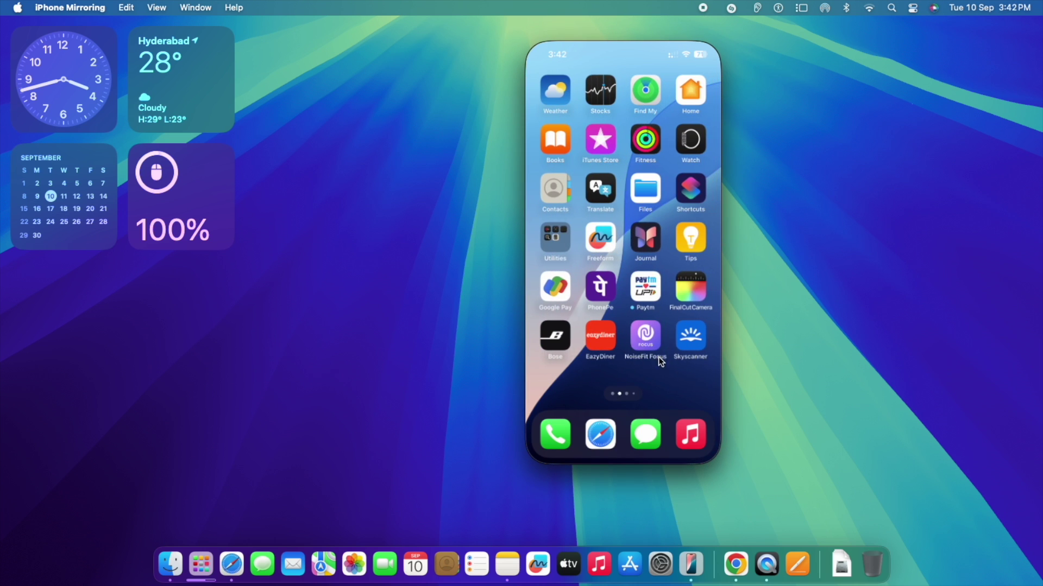
drag(687, 366, 535, 350)
drag(672, 373, 619, 366)
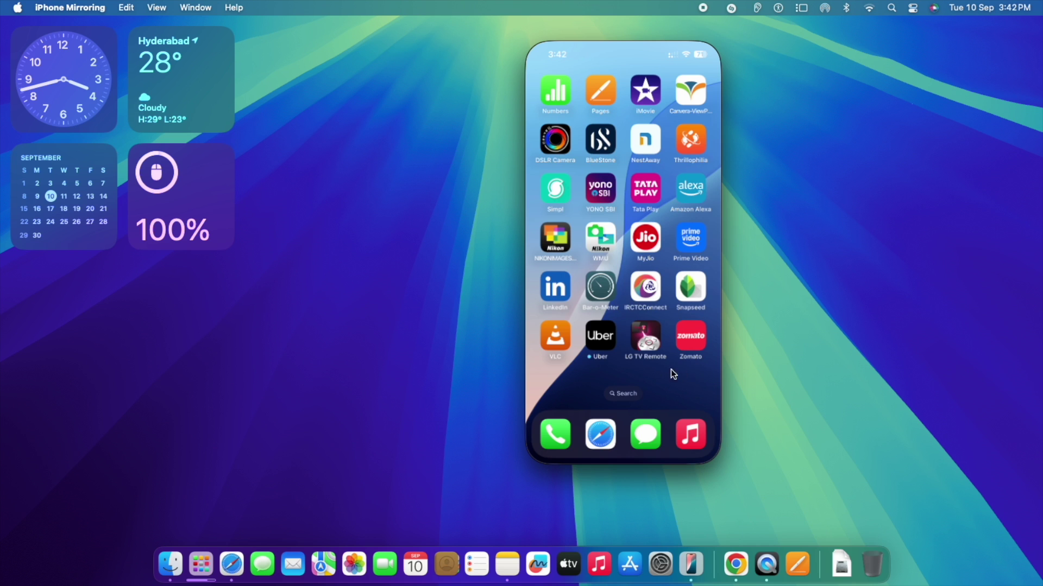
drag(670, 369, 578, 275)
click(562, 194)
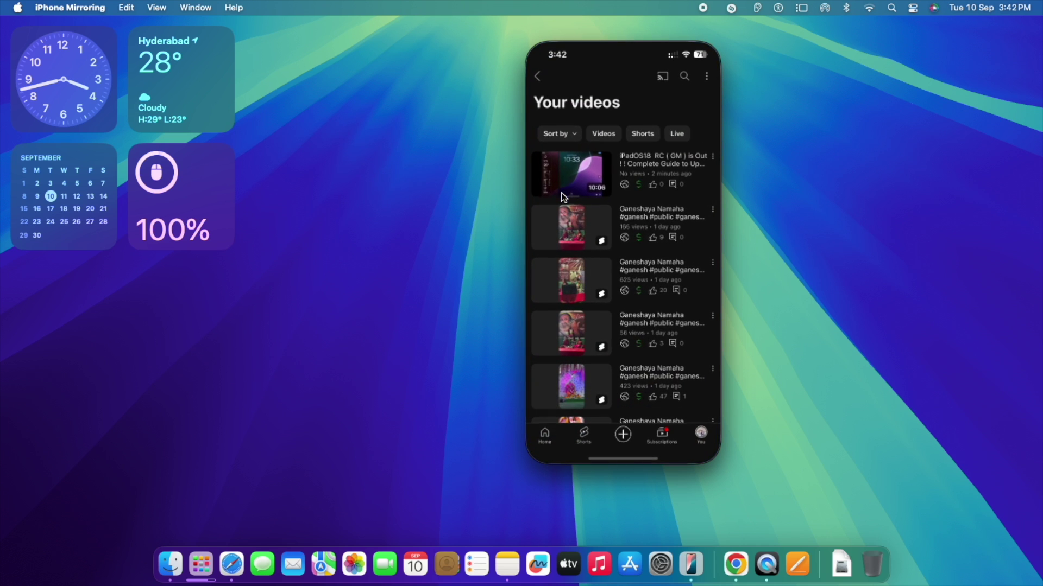
Play the iPadOS 18.0 RC guide, skip ahead to about 2:59, and go full-screen landscape.
click(663, 170)
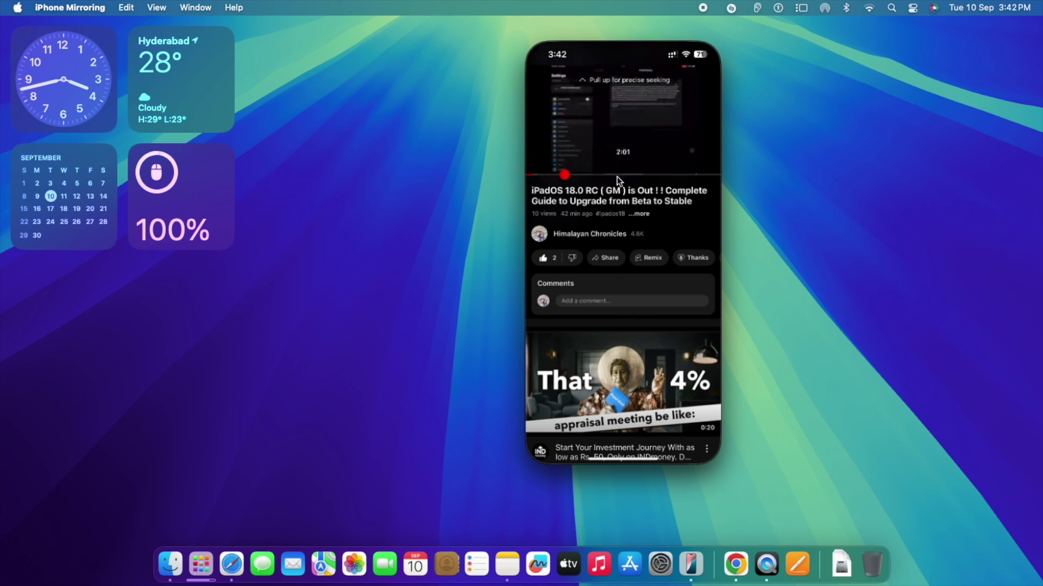
drag(616, 177, 647, 166)
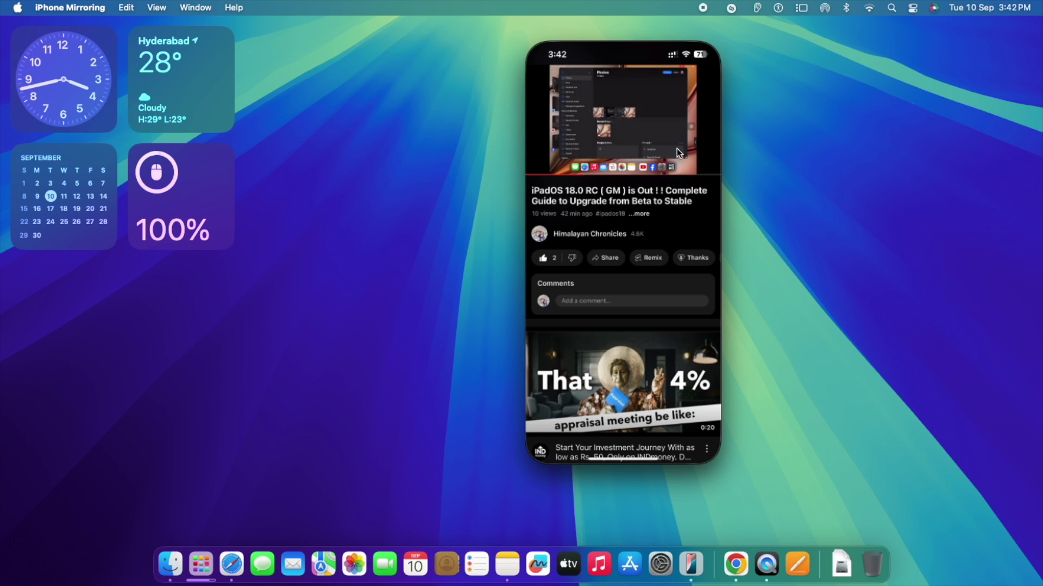
click(696, 162)
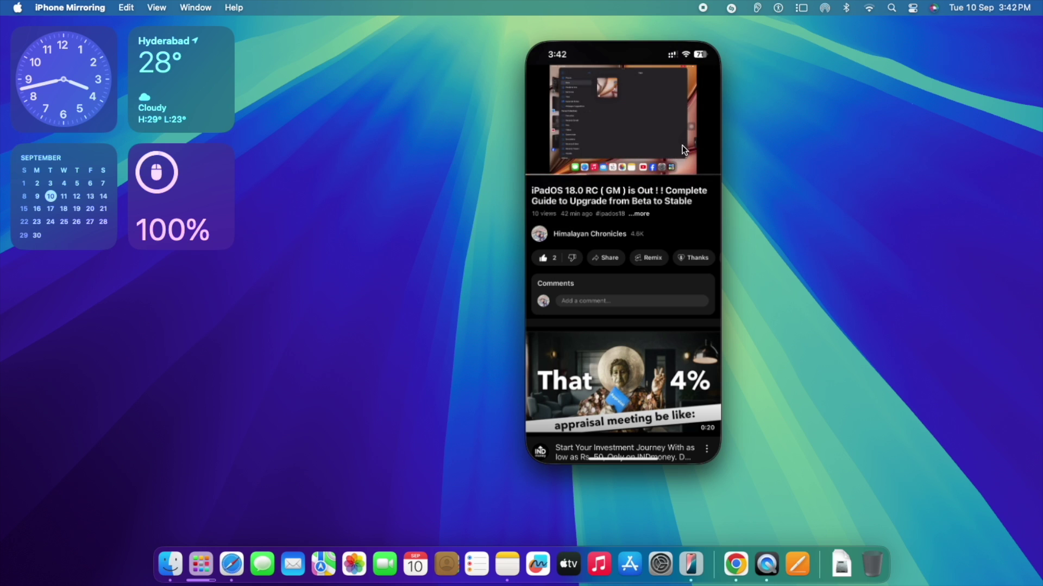
click(683, 149)
click(704, 166)
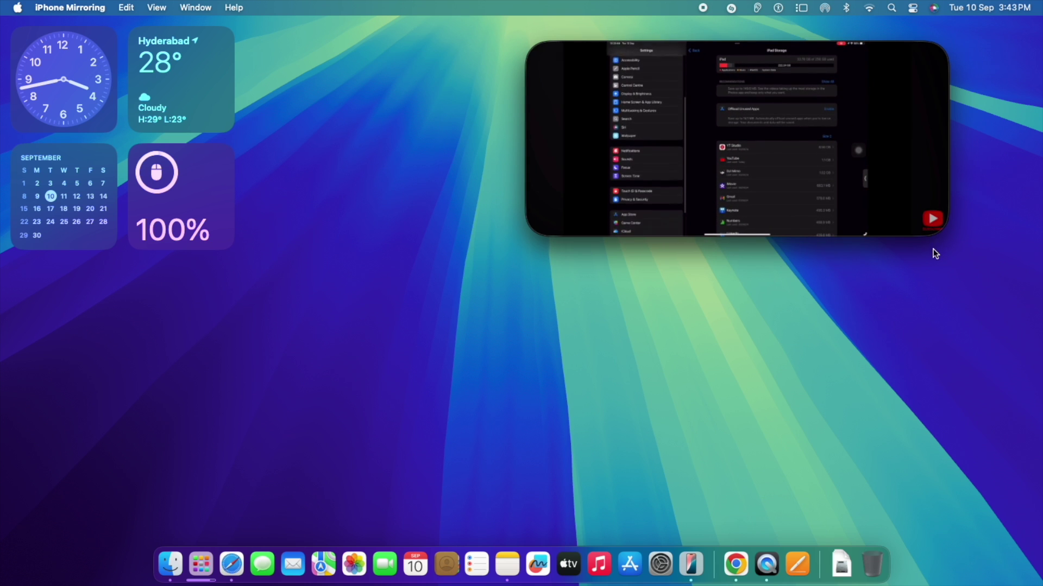
Go to the iPhone's App Library and open Settings to its main list.
click(921, 31)
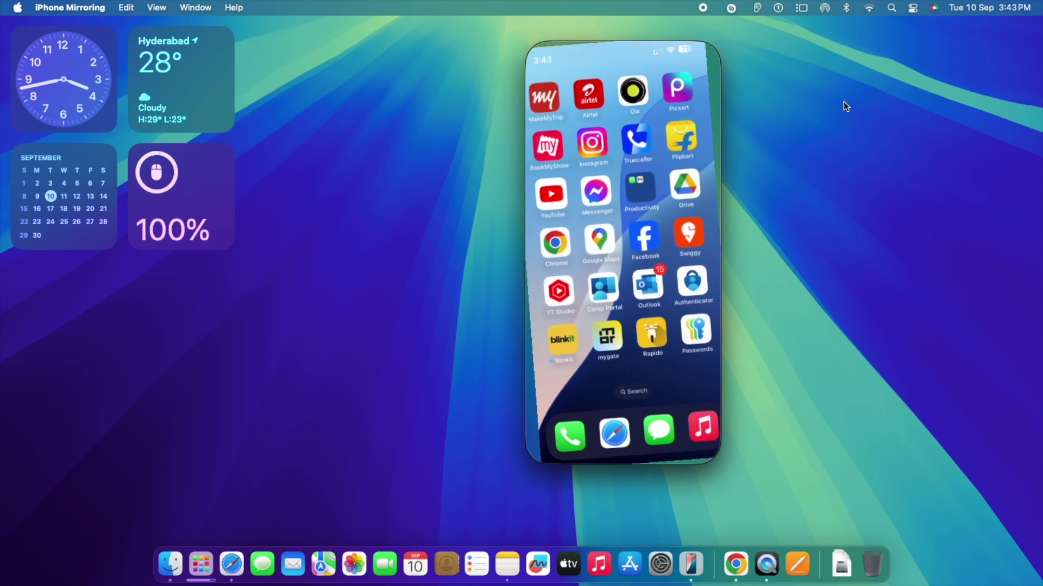
scroll(691, 323, right, 5)
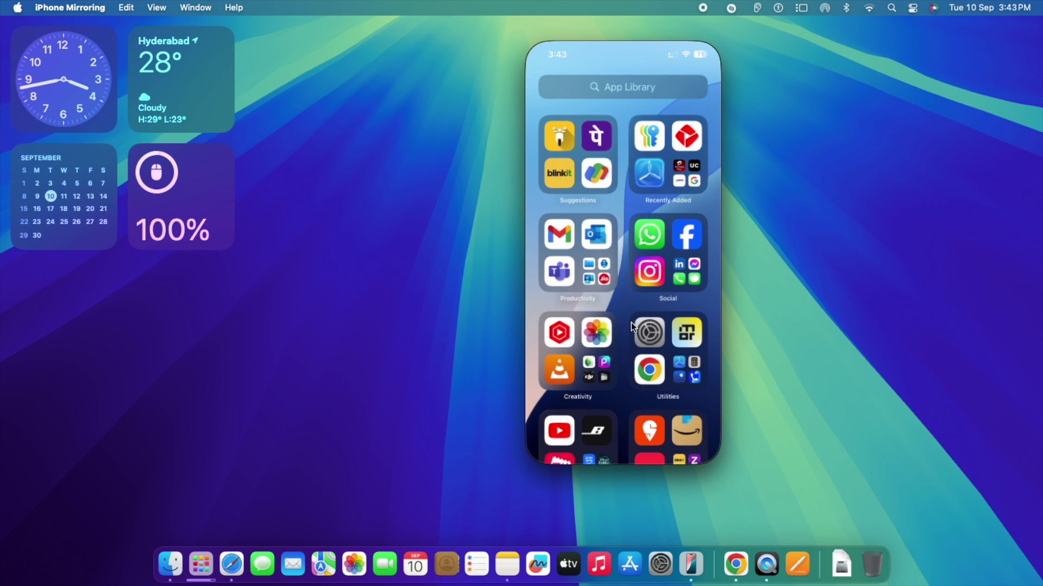
click(634, 324)
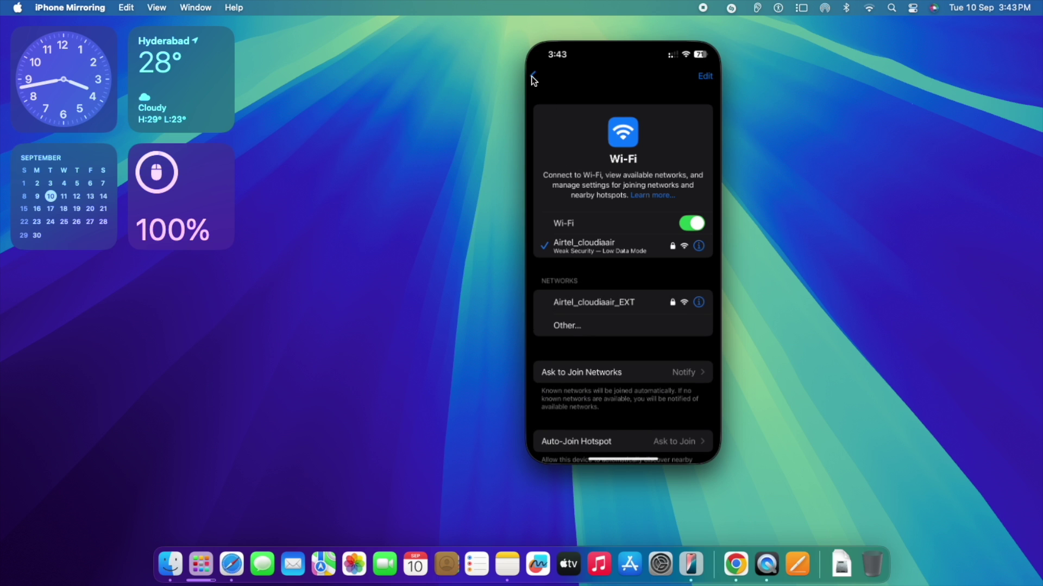
click(533, 76)
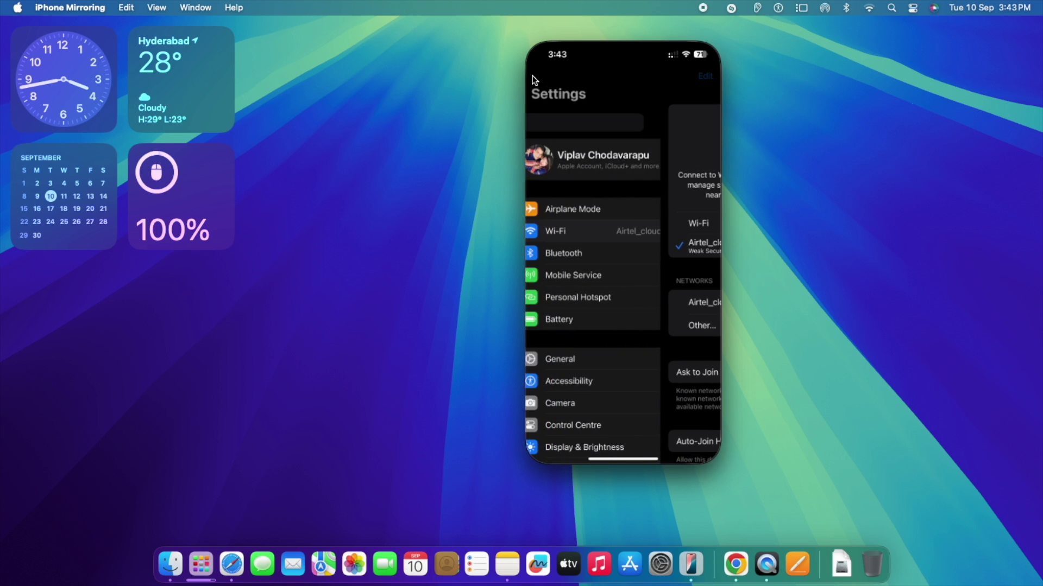
Show General > About > iOS Version (iOS 18.0, 22A3354), then close iPhone Mirroring.
click(591, 357)
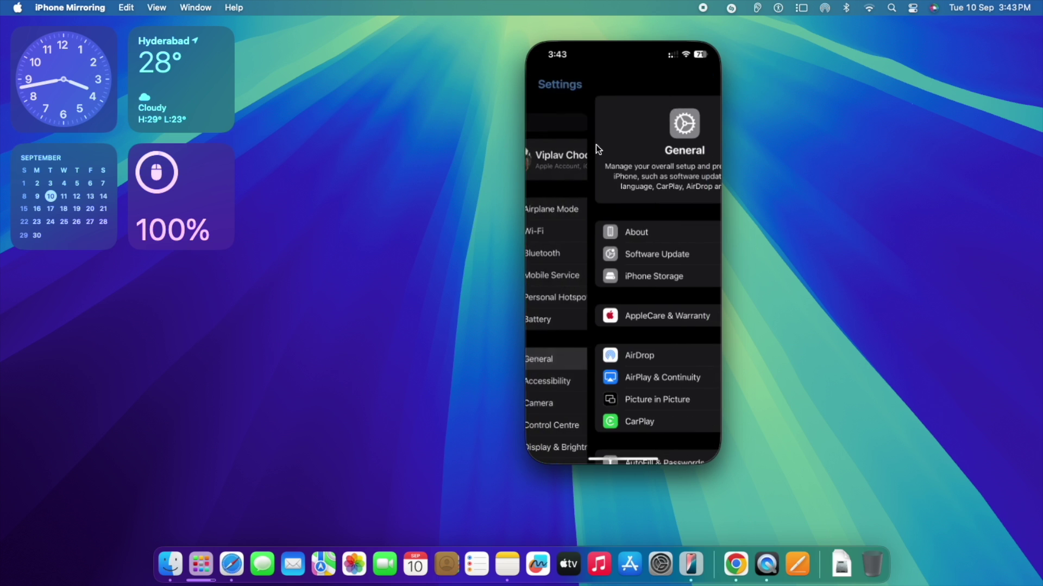
click(618, 233)
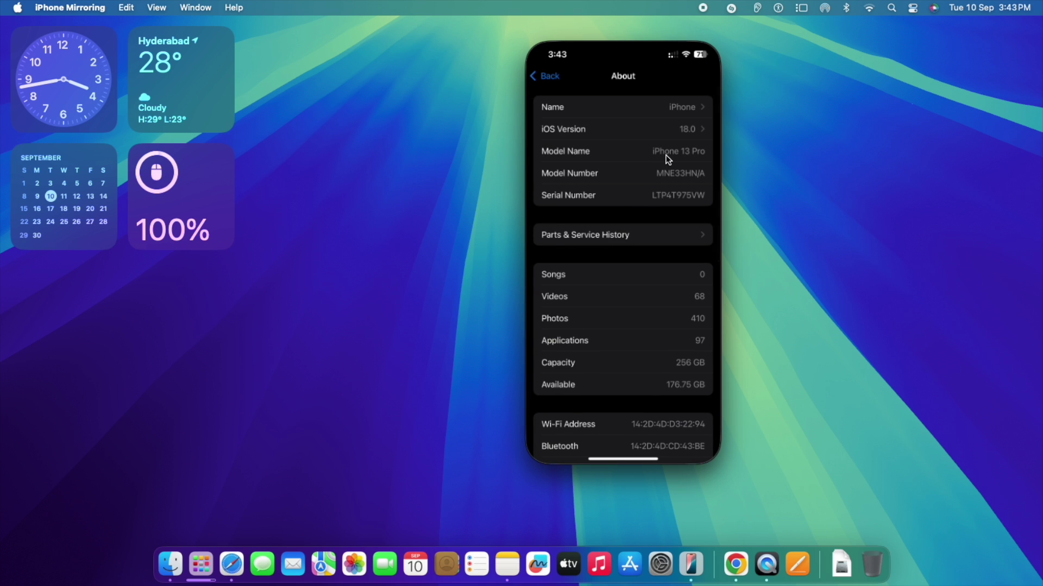
click(684, 136)
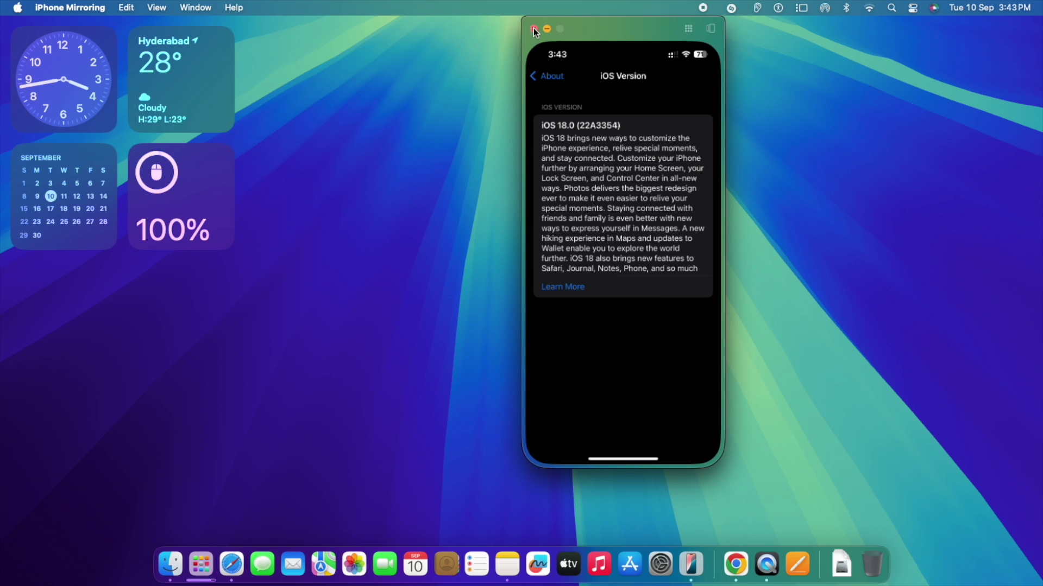
click(533, 28)
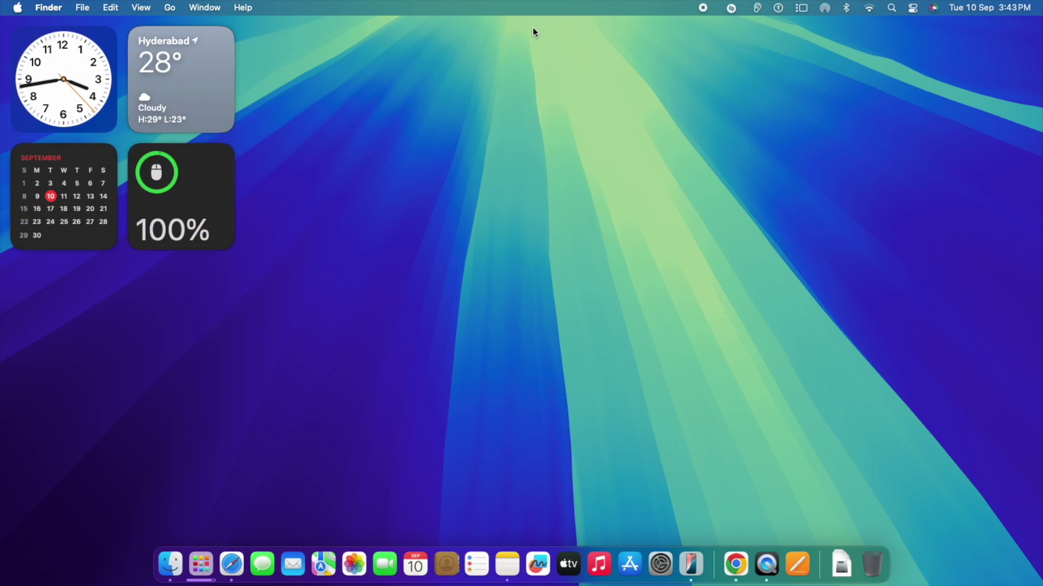
Launch iMovie, allow volume access, get through its welcome screens, and close its window.
click(210, 561)
click(626, 441)
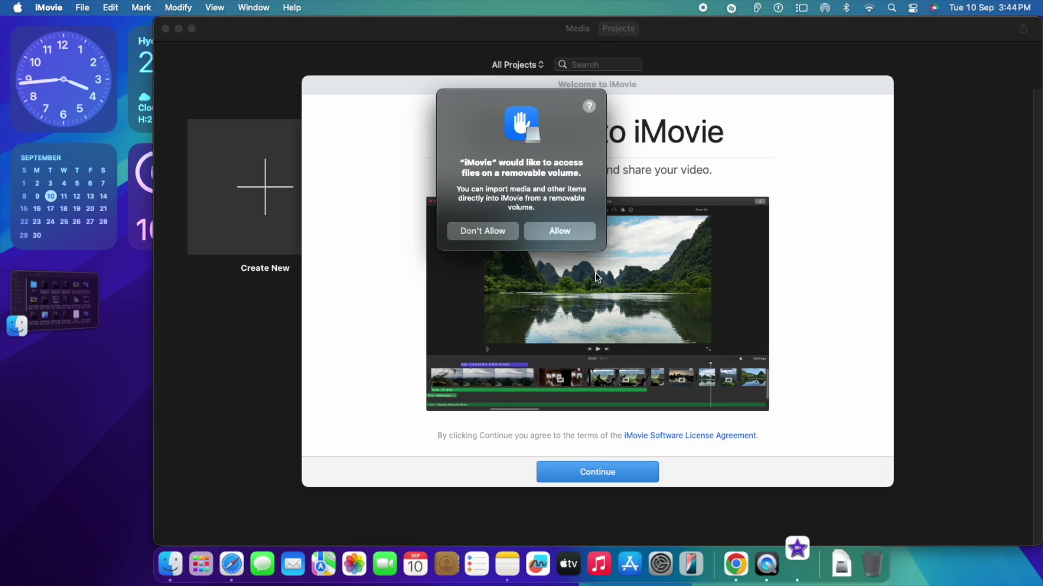
click(569, 232)
click(610, 467)
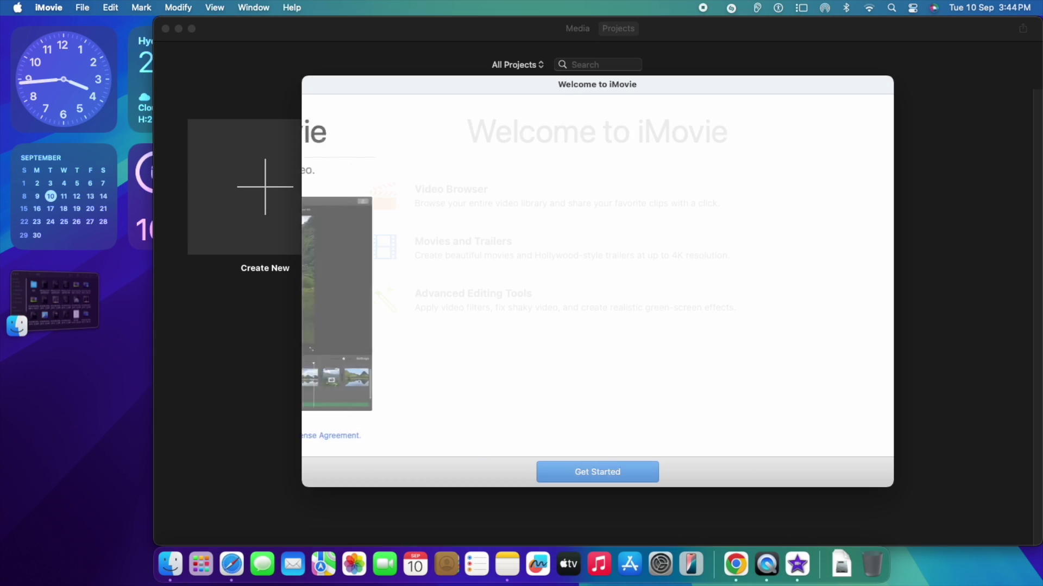
click(611, 467)
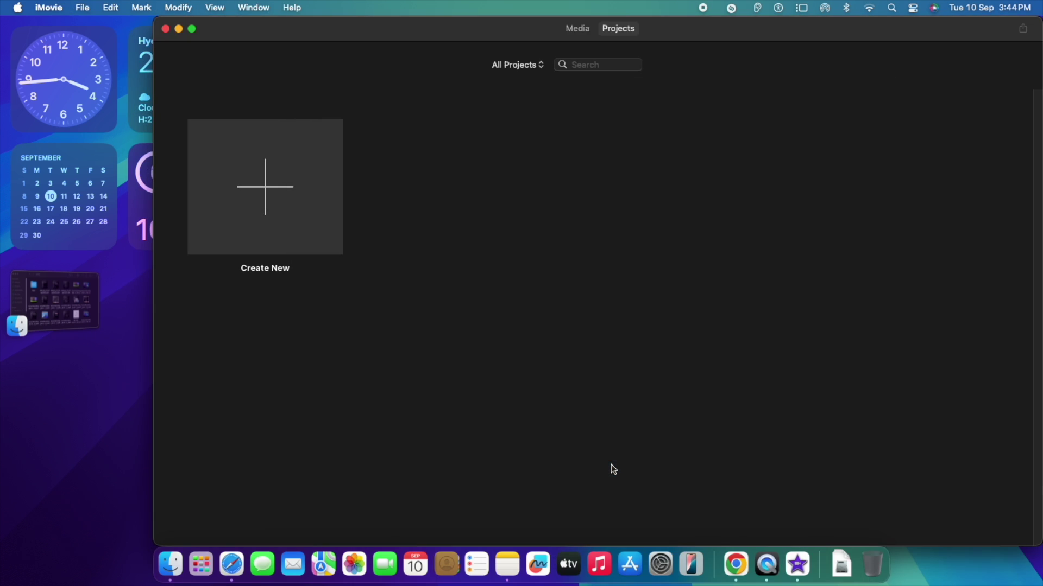
click(164, 29)
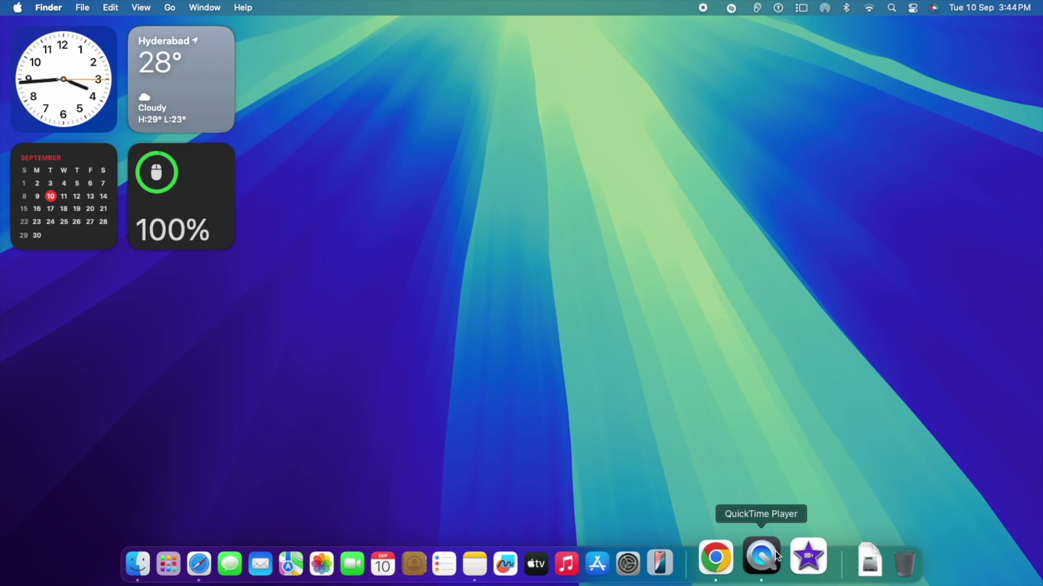
Open QuickTime Player and dismiss its open dialog, then quit iMovie and reopen Launchpad.
click(762, 557)
click(692, 349)
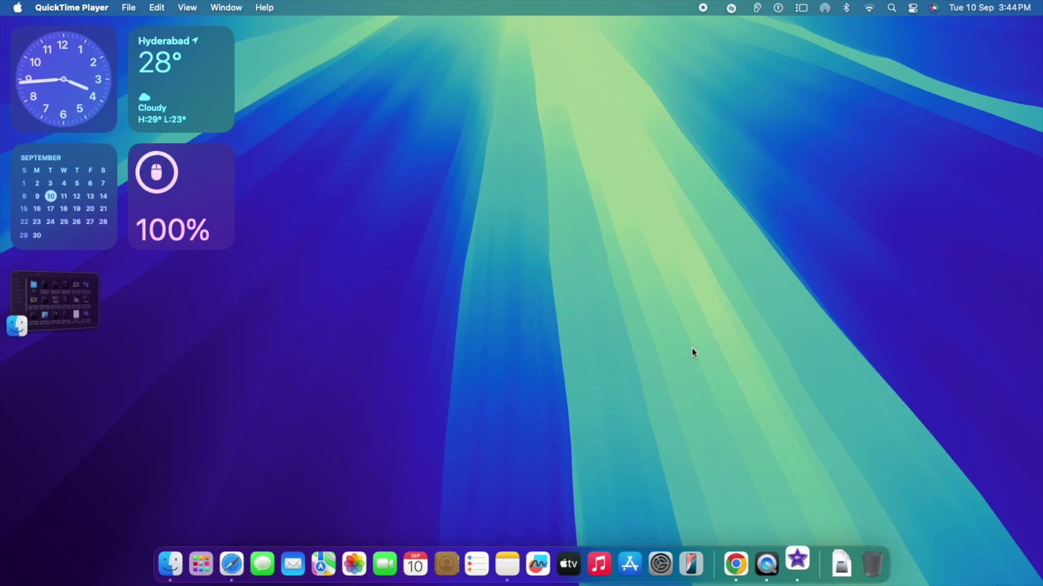
click(561, 469)
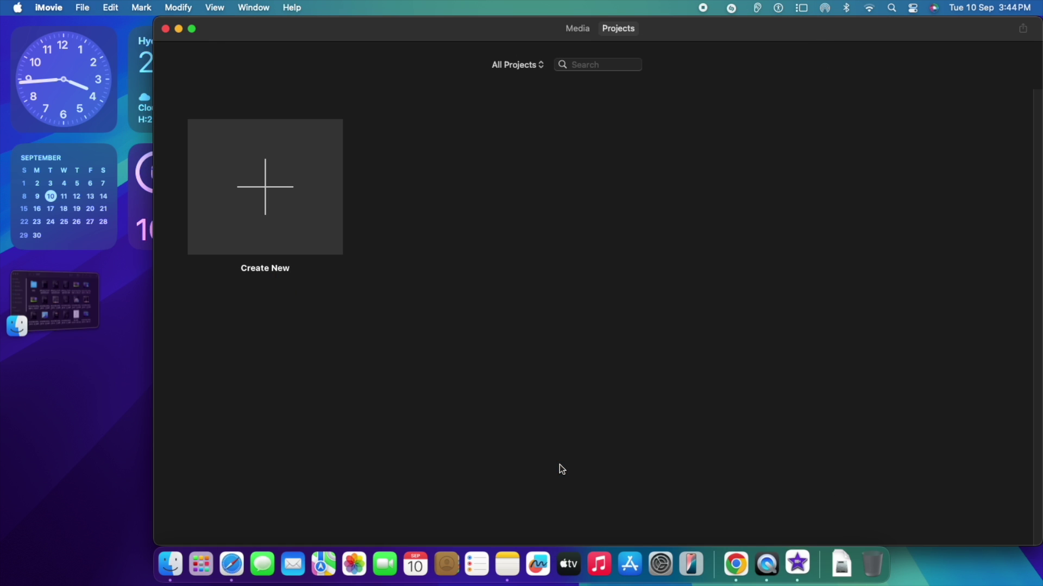
click(52, 7)
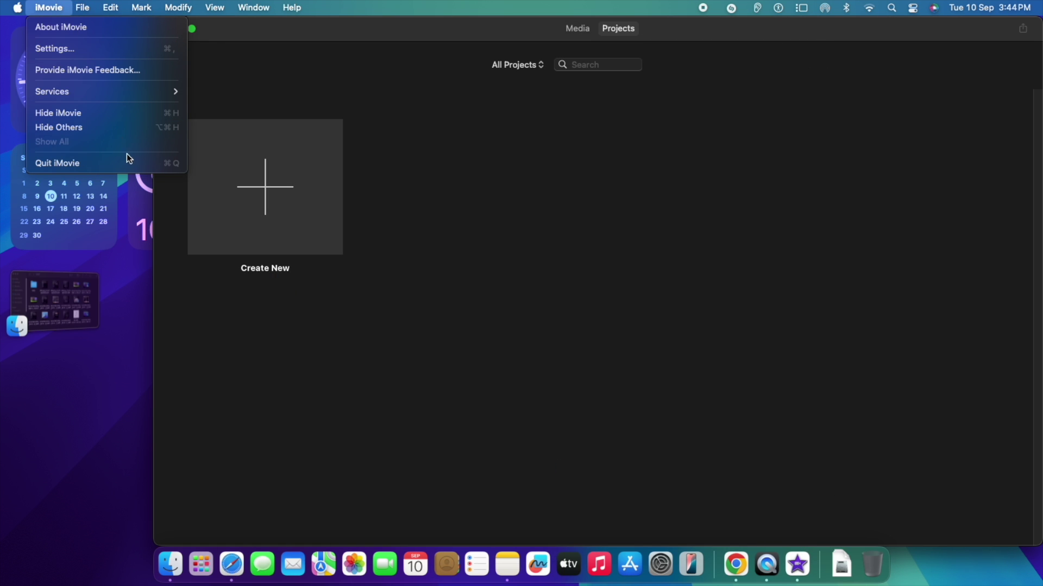
click(129, 161)
click(211, 553)
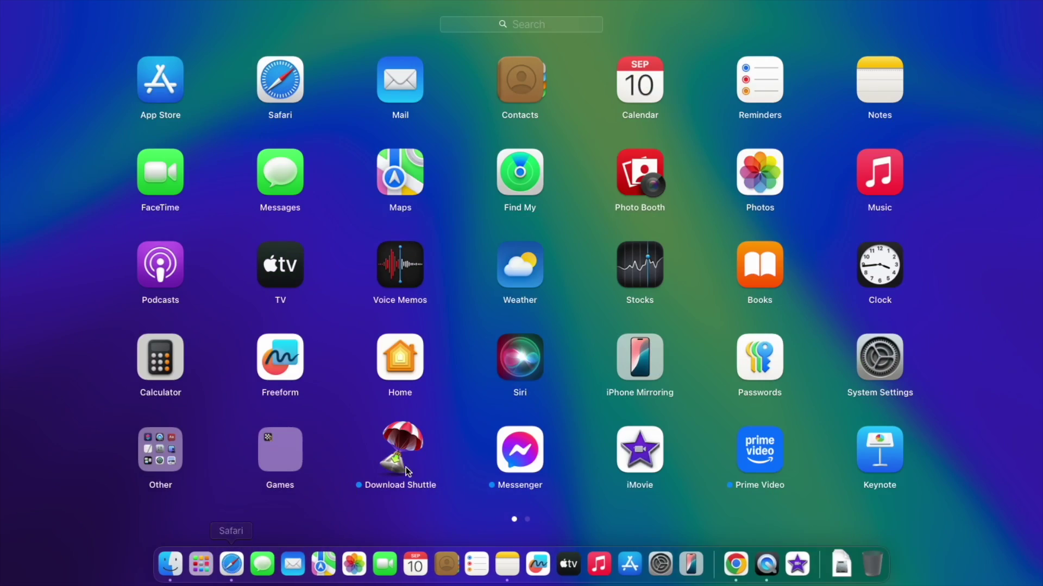
Launch Keynote, cancel its open dialog, and quit Keynote.
click(868, 462)
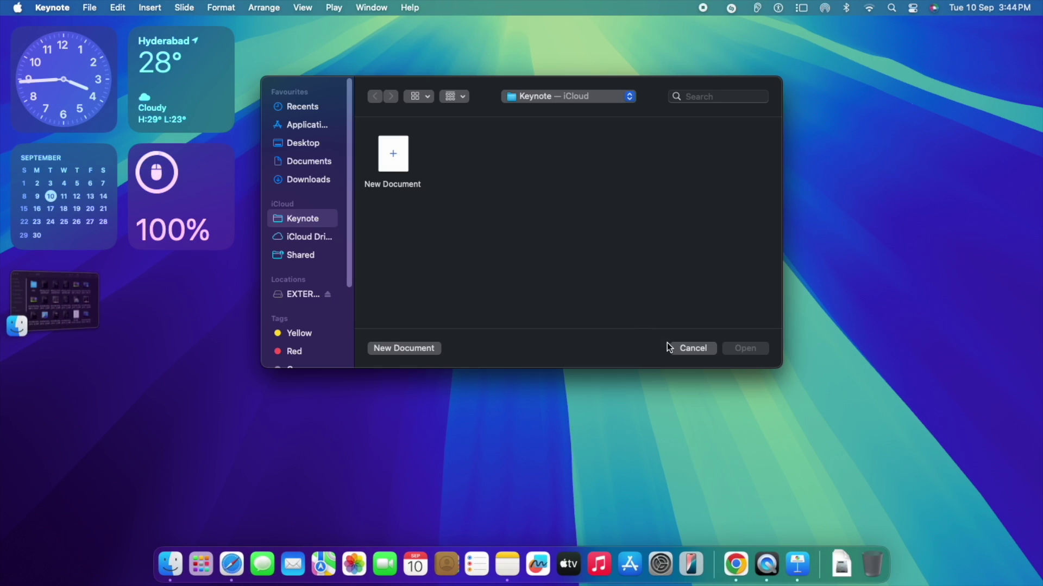
click(686, 348)
click(52, 7)
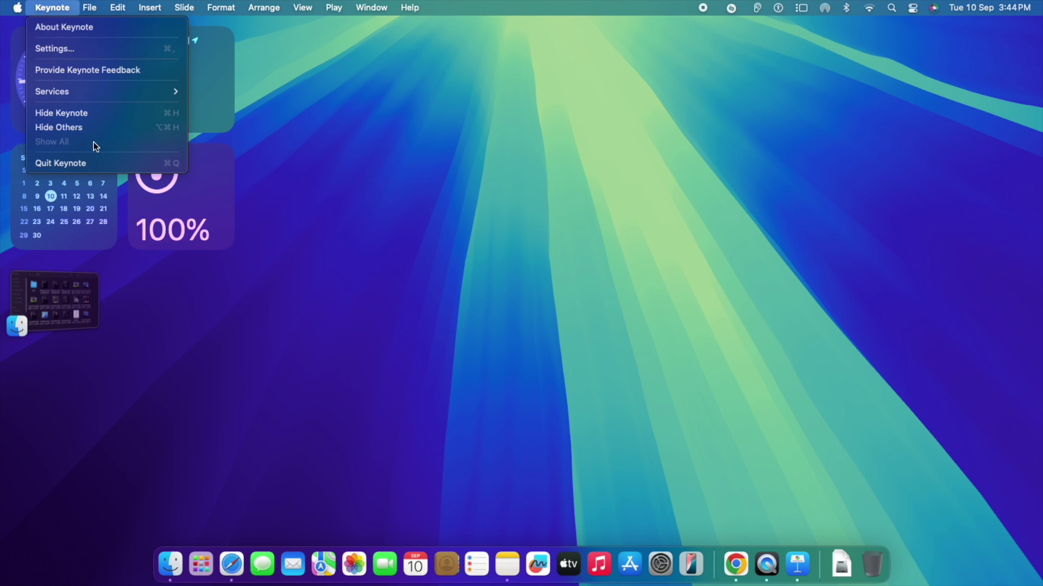
click(108, 163)
Launch Numbers from Launchpad page 2, get past its welcome screens to spreadsheets, then quit it.
click(201, 565)
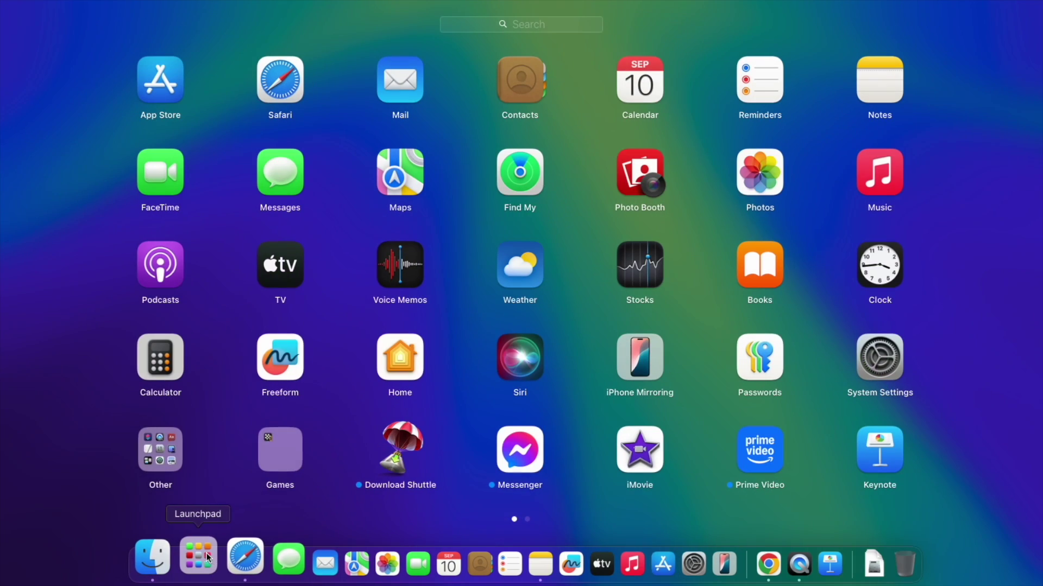
scroll(344, 187, right, 5)
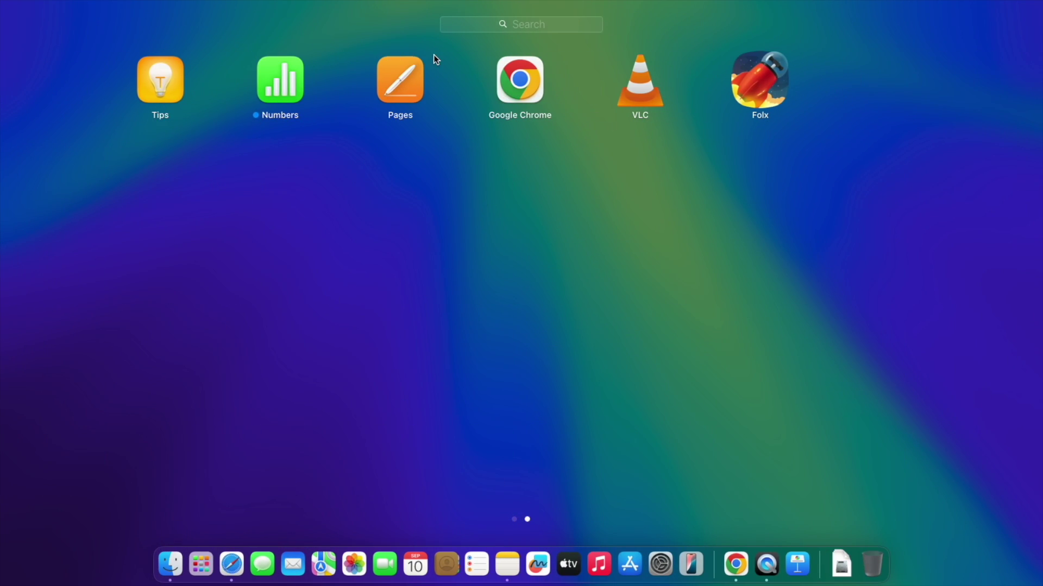
click(295, 76)
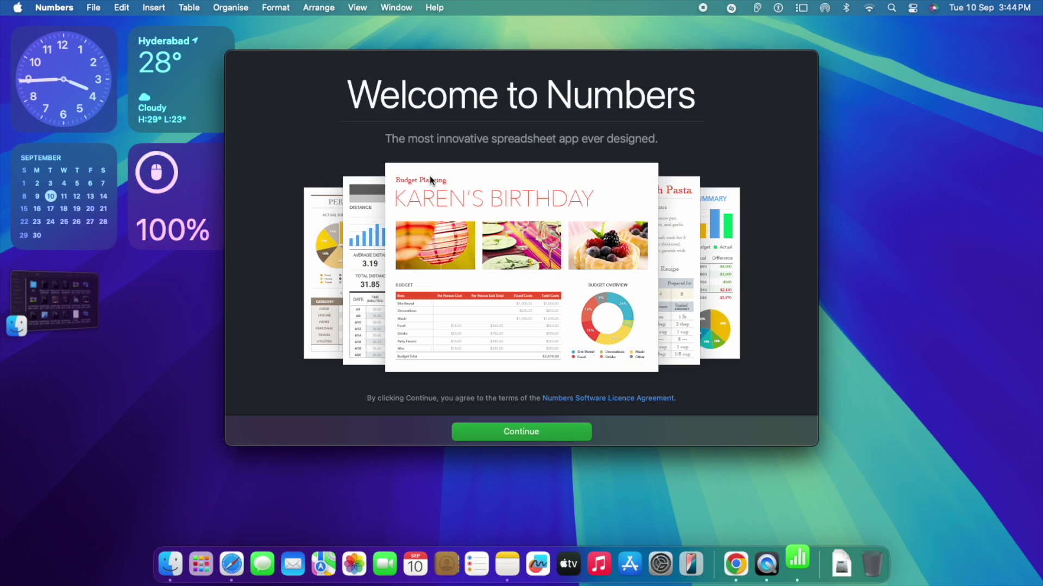
click(548, 430)
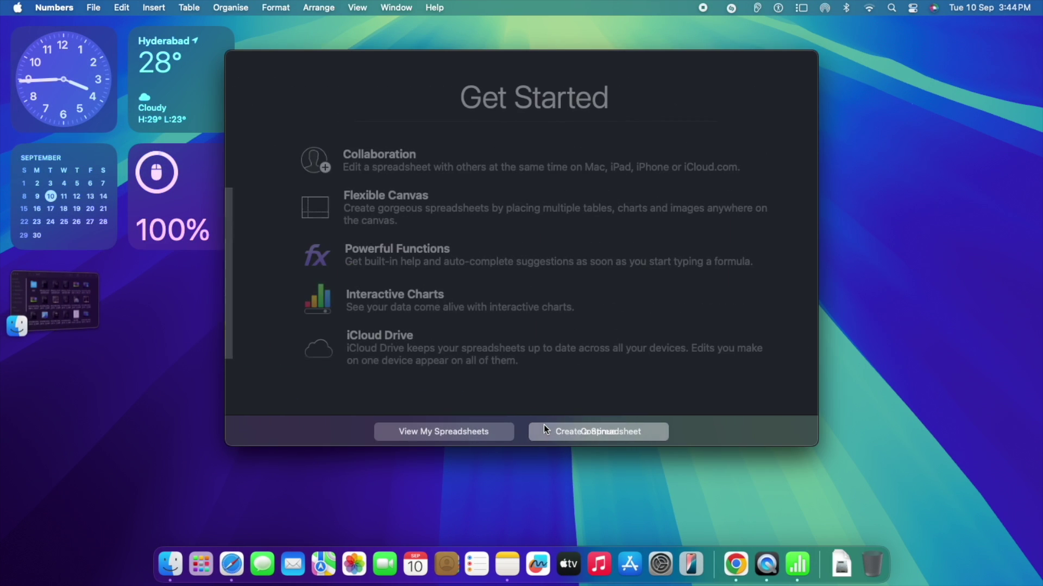
click(475, 431)
click(71, 5)
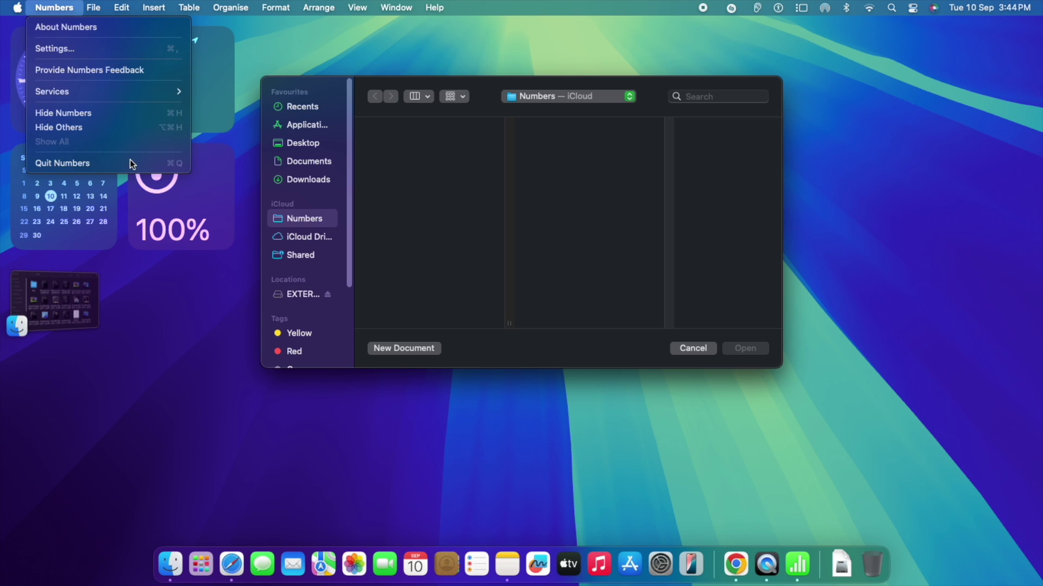
click(129, 161)
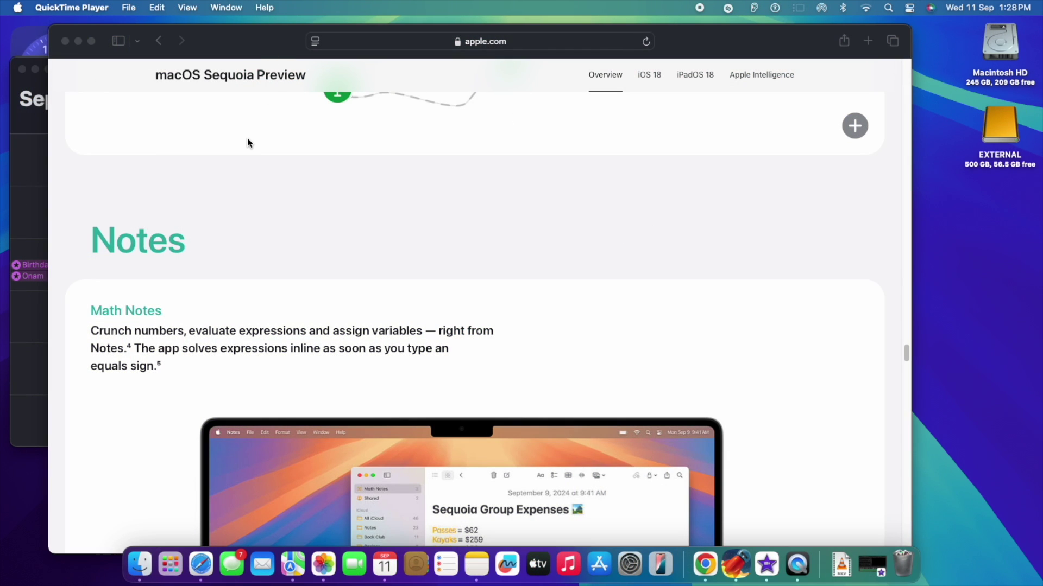
Turn on Stage Manager from Control Center.
key(super+Tab)
key(super+Tab)
key(super+Tab)
key(super+Tab)
key(super+Tab)
key(super+Tab)
key(super+Tab)
key(super+Tab)
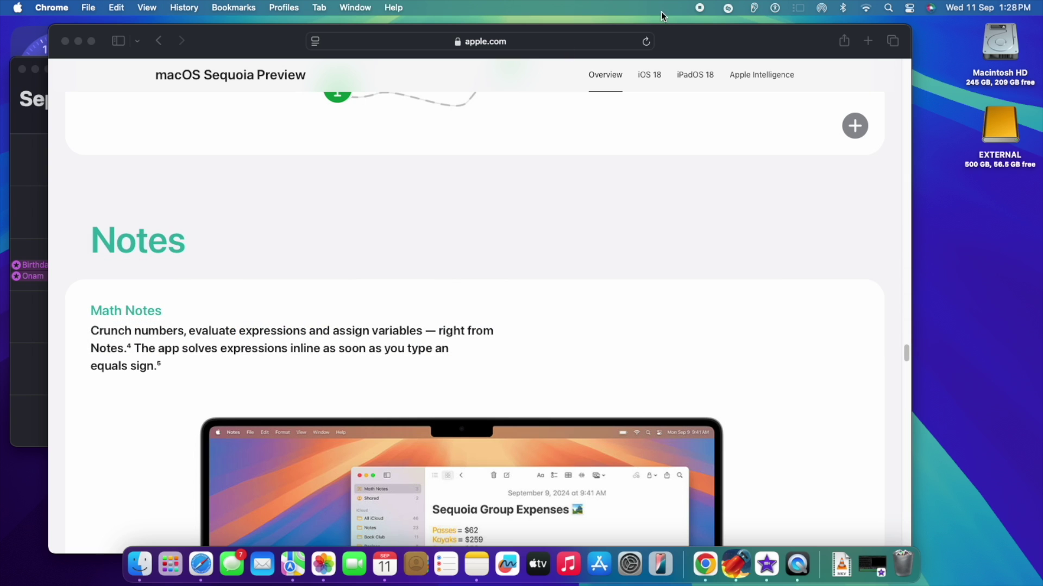
click(908, 8)
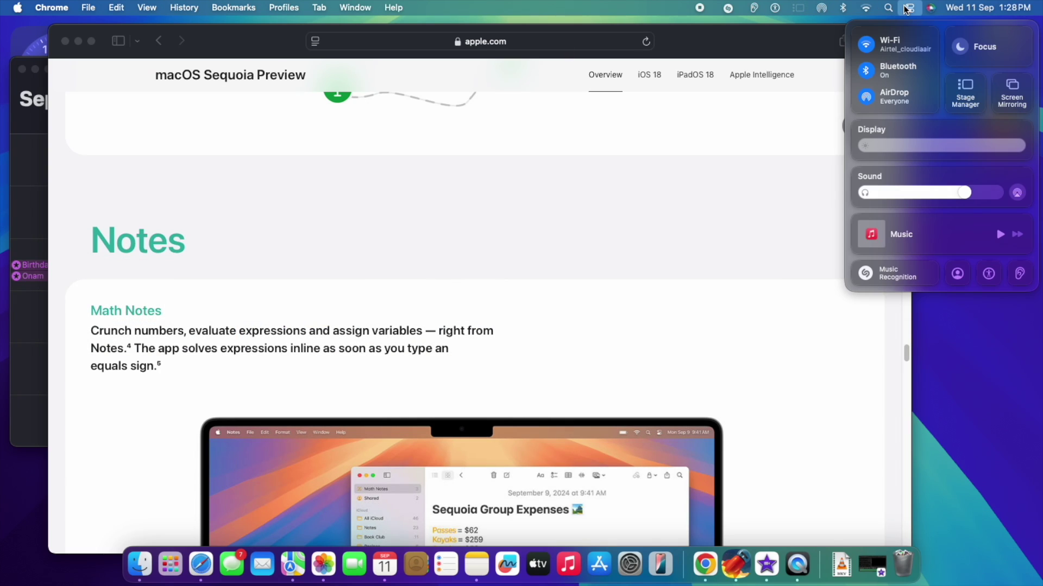
click(949, 84)
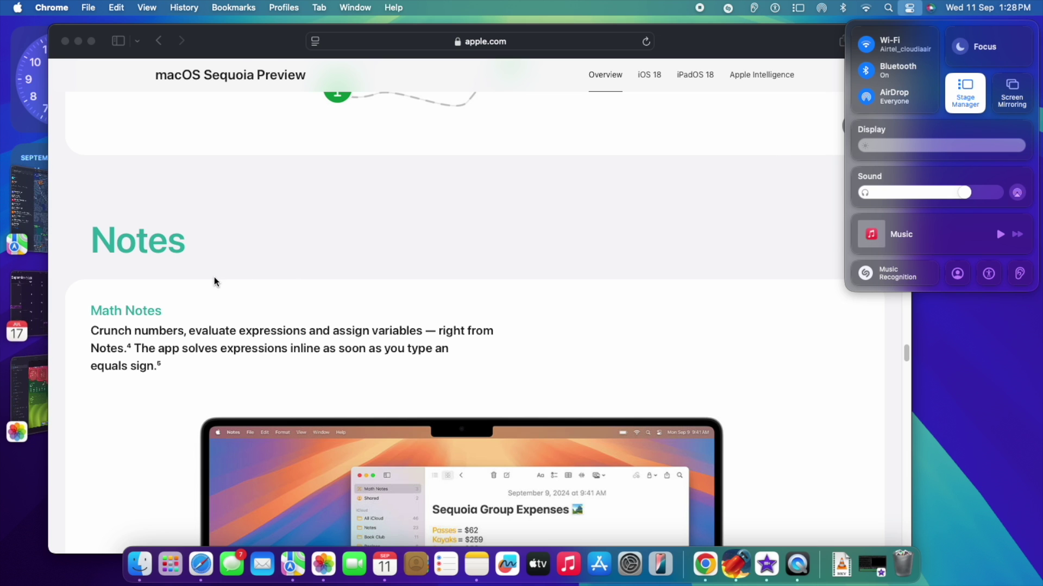
click(6, 174)
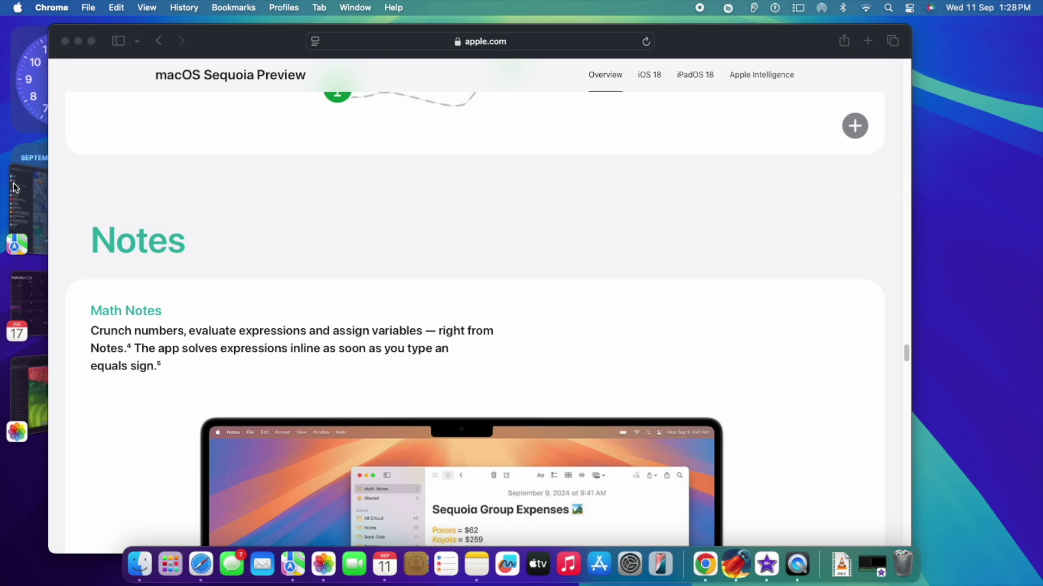
Cycle through Maps, Calendar, Photos and Maps in the Stage Manager strip, ending on Safari's apple.com page.
click(25, 206)
click(54, 331)
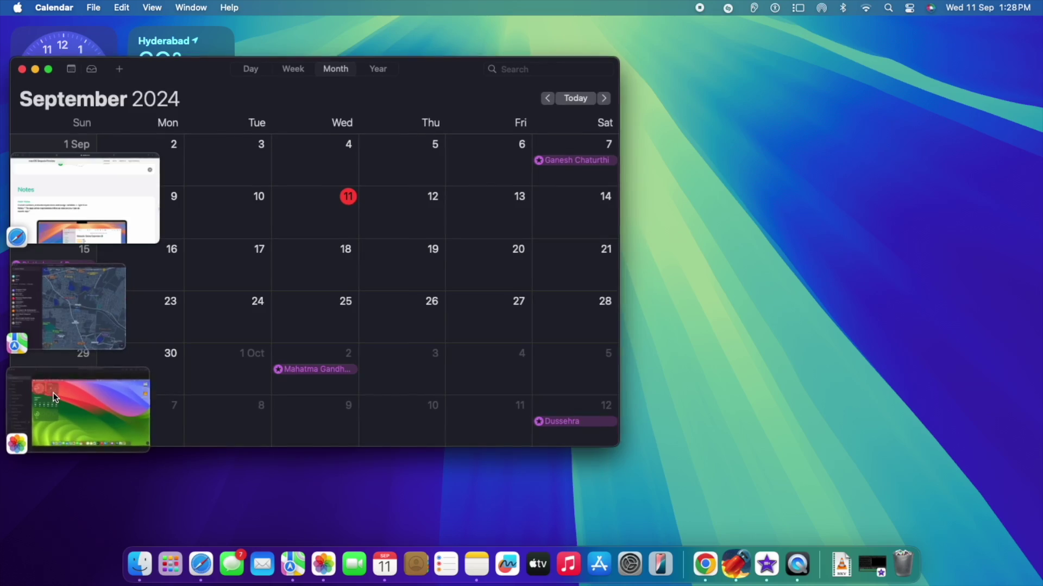
click(53, 392)
click(70, 306)
click(35, 236)
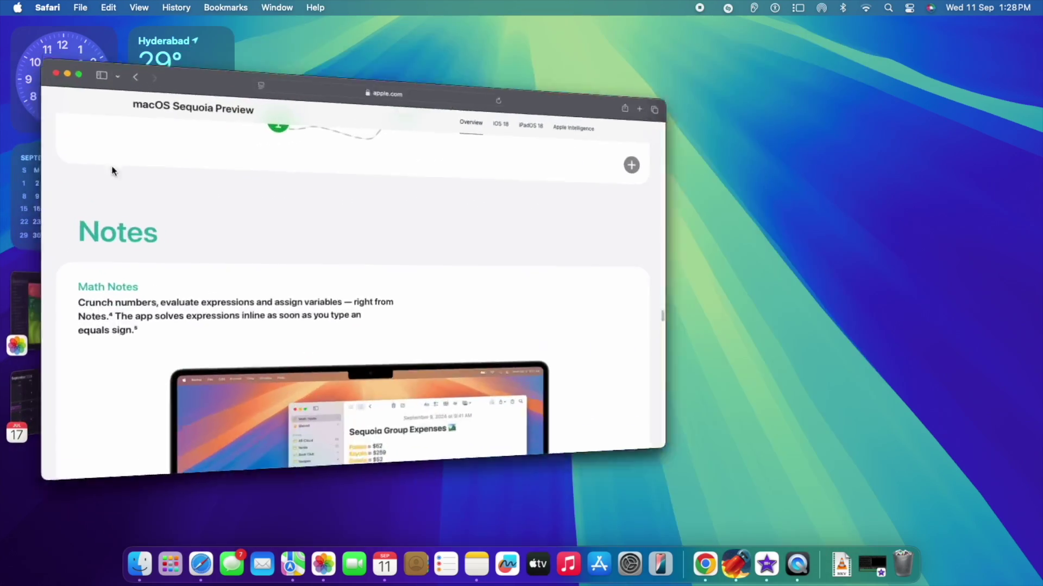
Tile Safari left and Maps right, then move Maps to a separate desktop space as a centred window.
drag(235, 53, 11, 82)
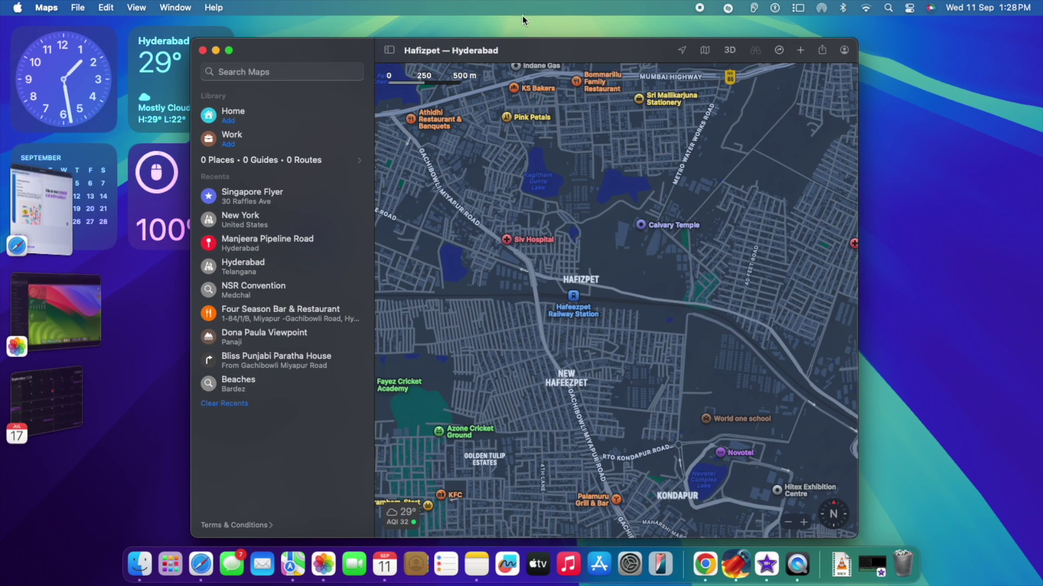
drag(559, 44, 1041, 95)
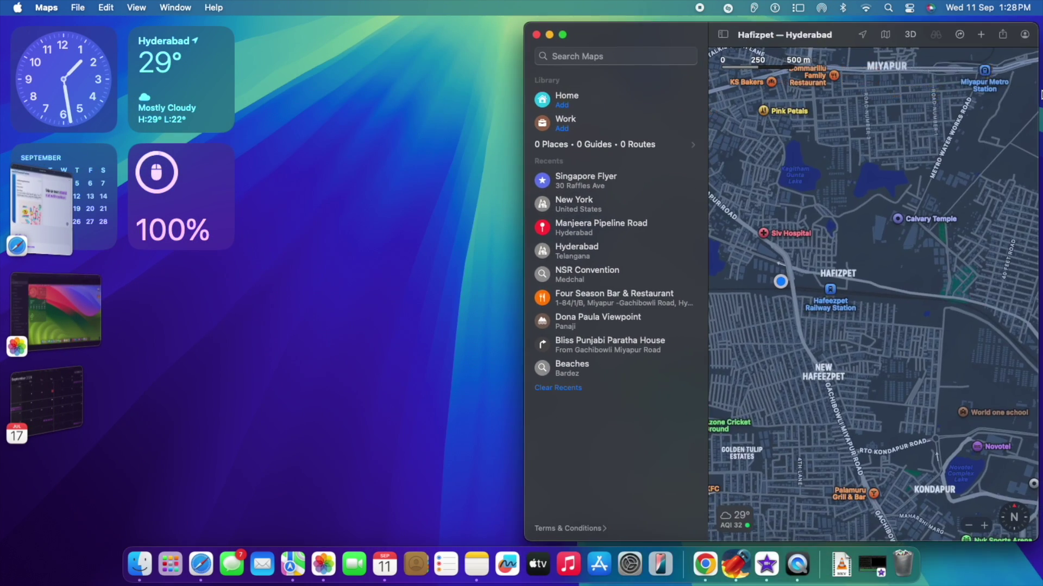
drag(624, 36, 243, 3)
click(340, 154)
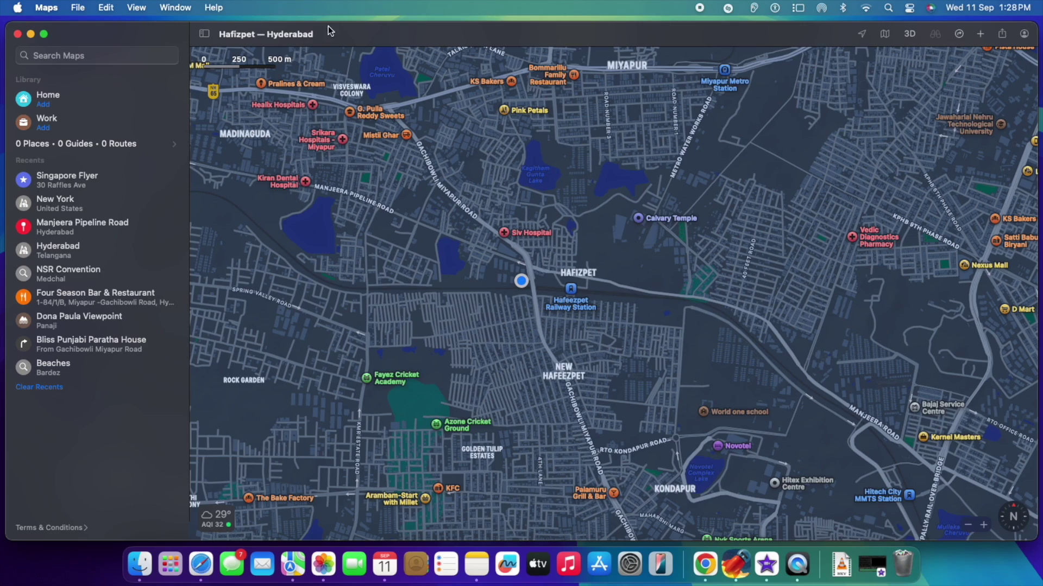
drag(347, 34, 507, 83)
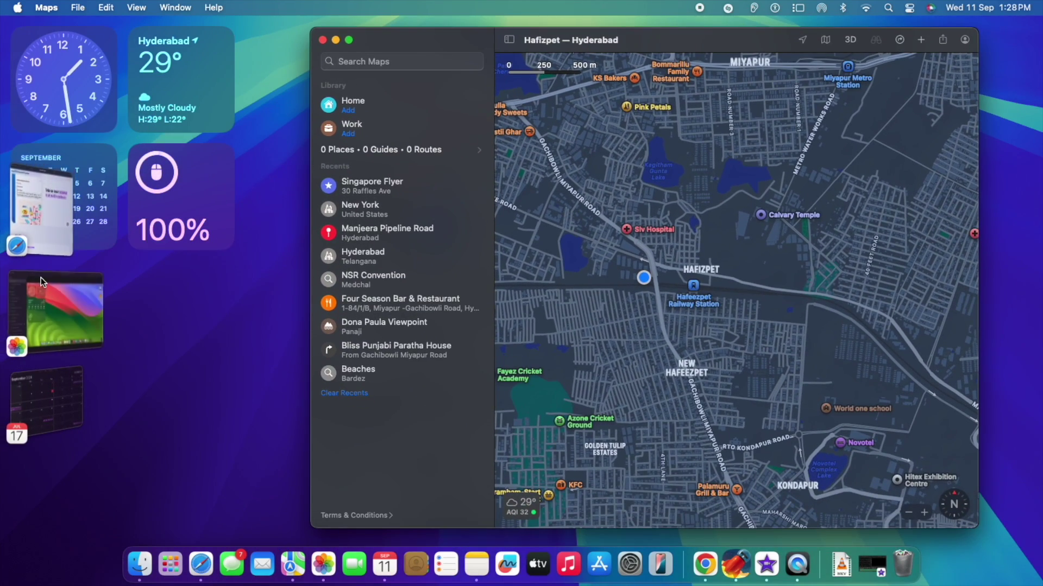
Make Photos fill the screen, tile it to the right half, then untile it into a centred window.
click(41, 278)
drag(370, 92, 349, 5)
key(ctrl+Right)
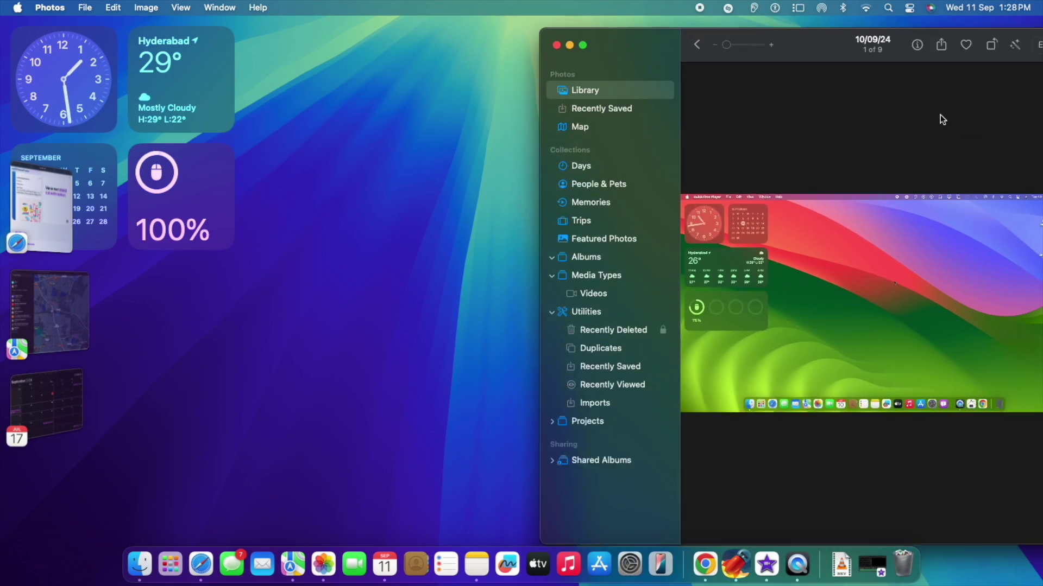
drag(863, 54, 3, 218)
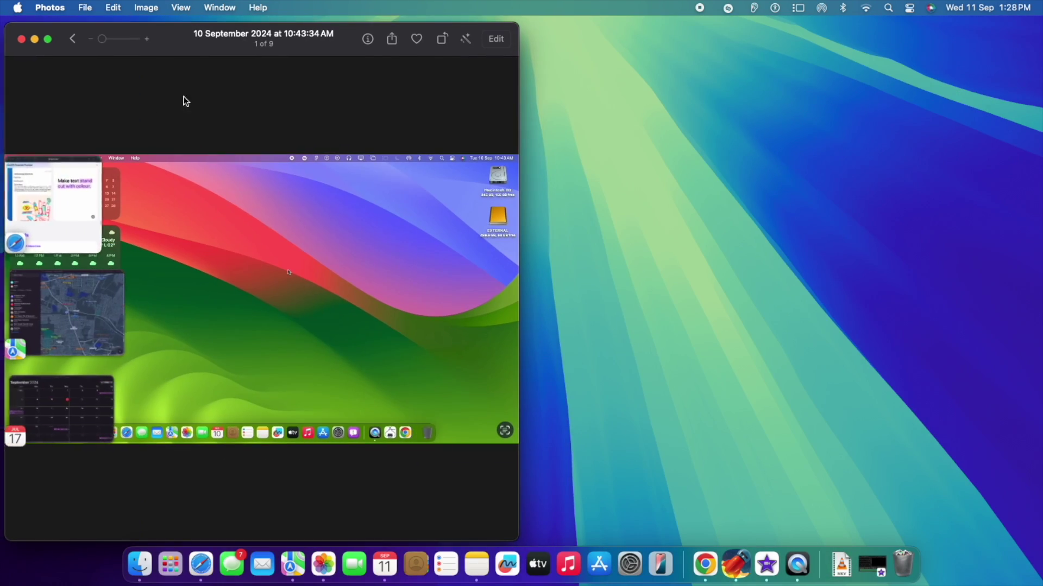
drag(165, 49, 390, 79)
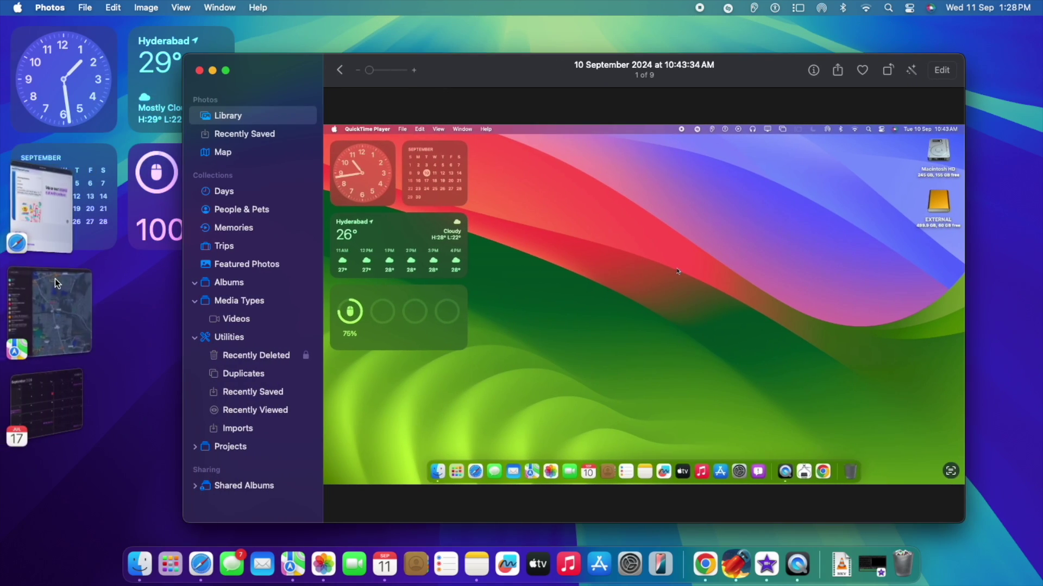
Fill the screen with Calendar, tile it right, then snap it into the left half.
click(55, 282)
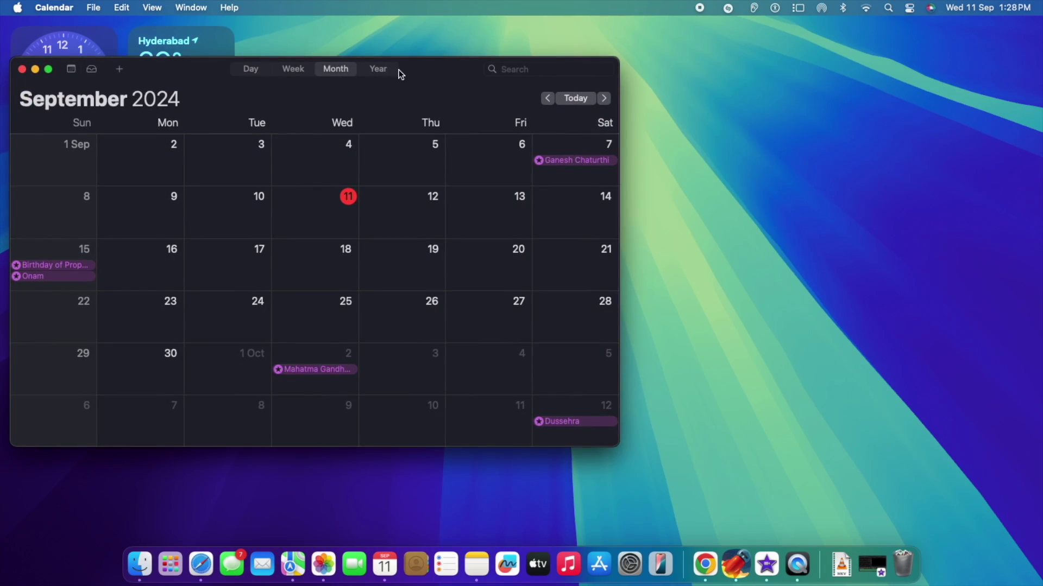
drag(400, 70, 572, 6)
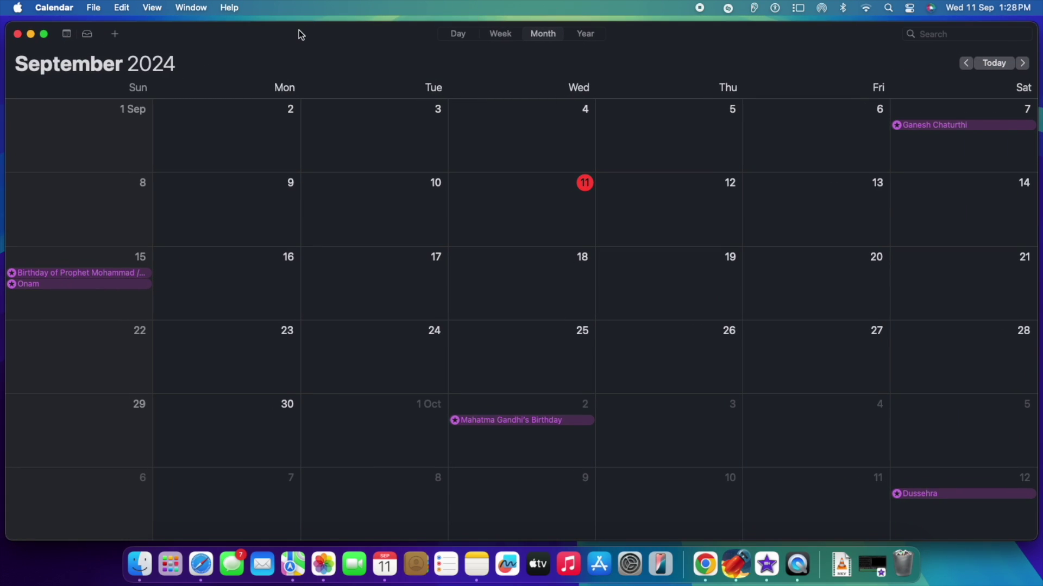
drag(301, 36, 1038, 163)
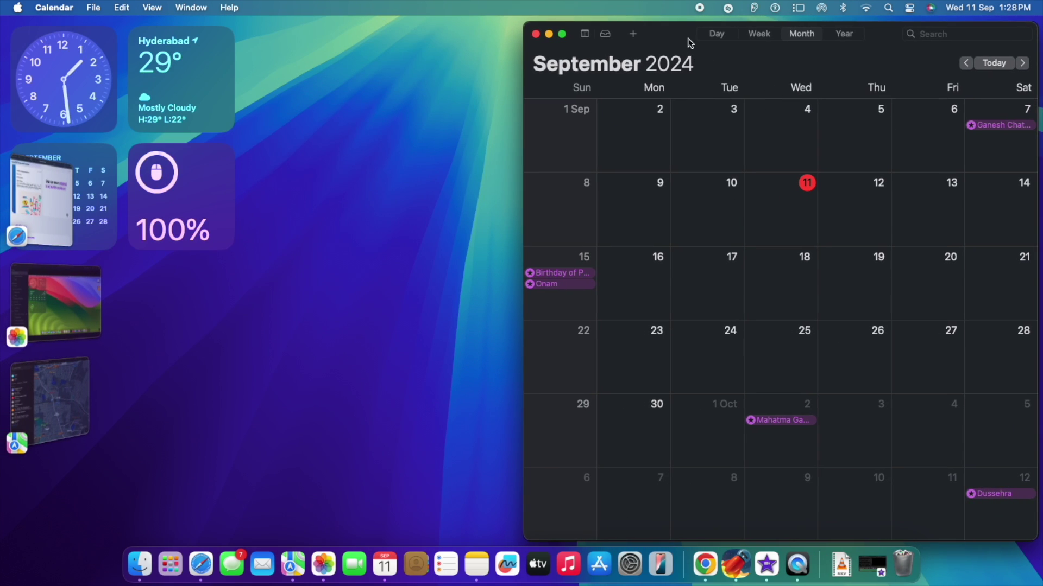
drag(688, 38, 3, 55)
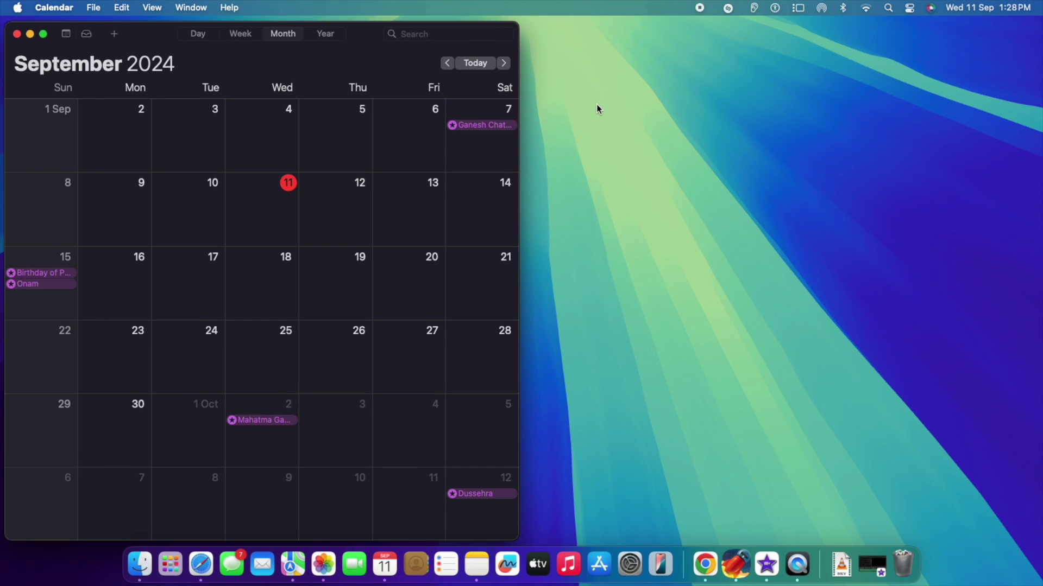
click(597, 107)
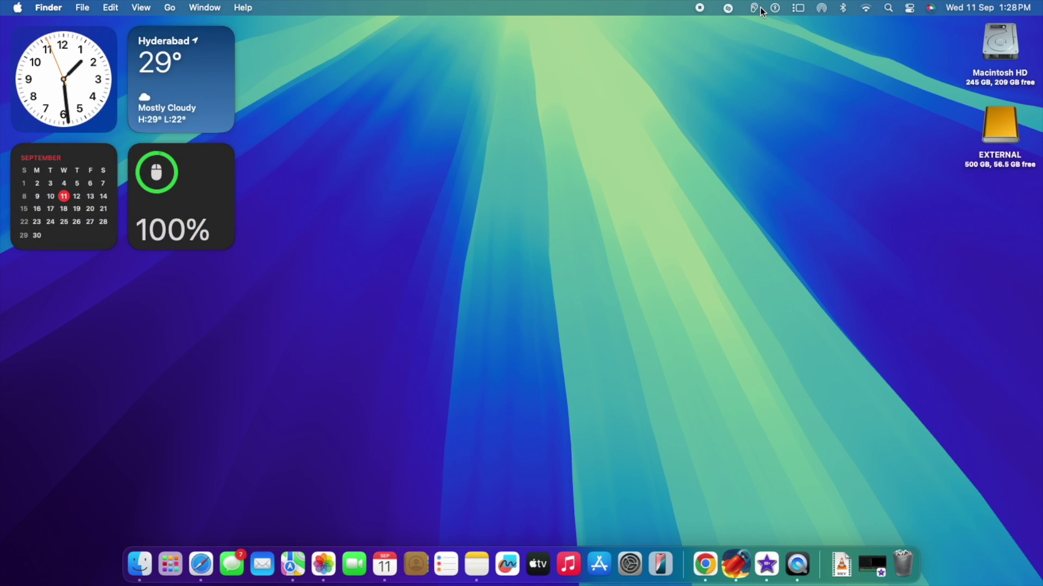
Check the AirDrop, Stage Manager, Control Center and Screen Mirroring menu-bar options in turn.
click(822, 7)
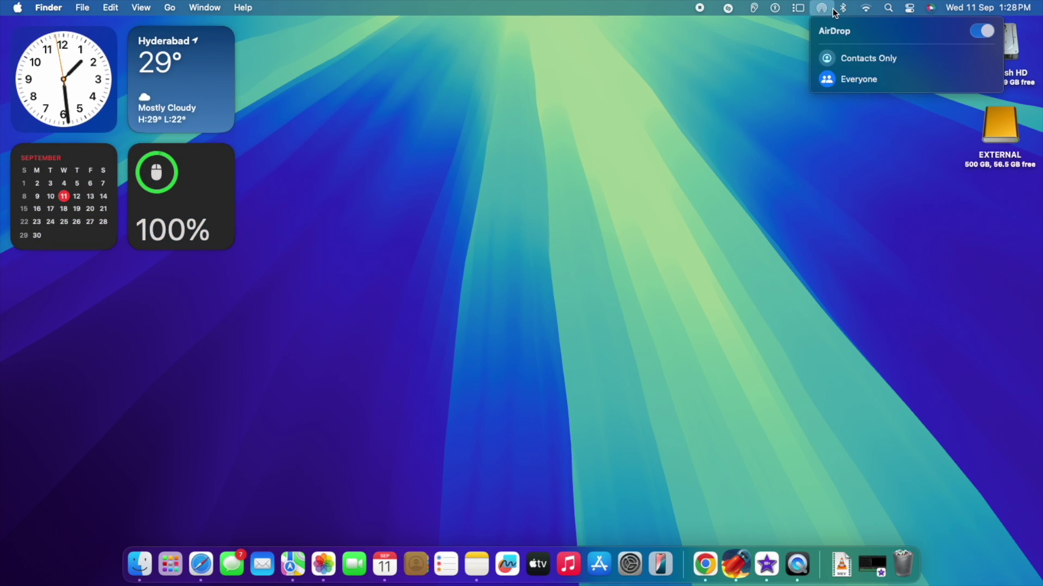
click(799, 8)
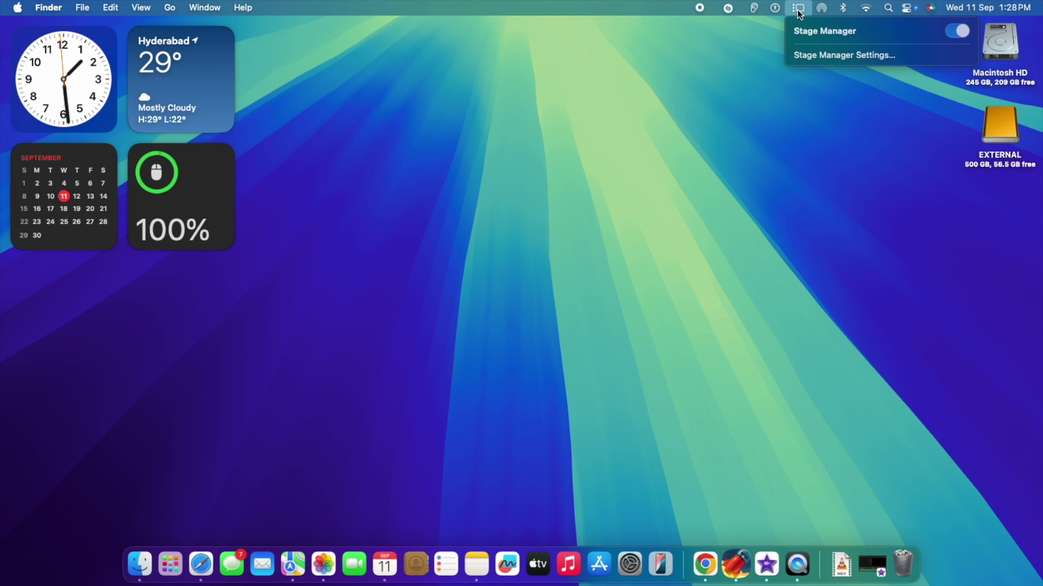
click(909, 7)
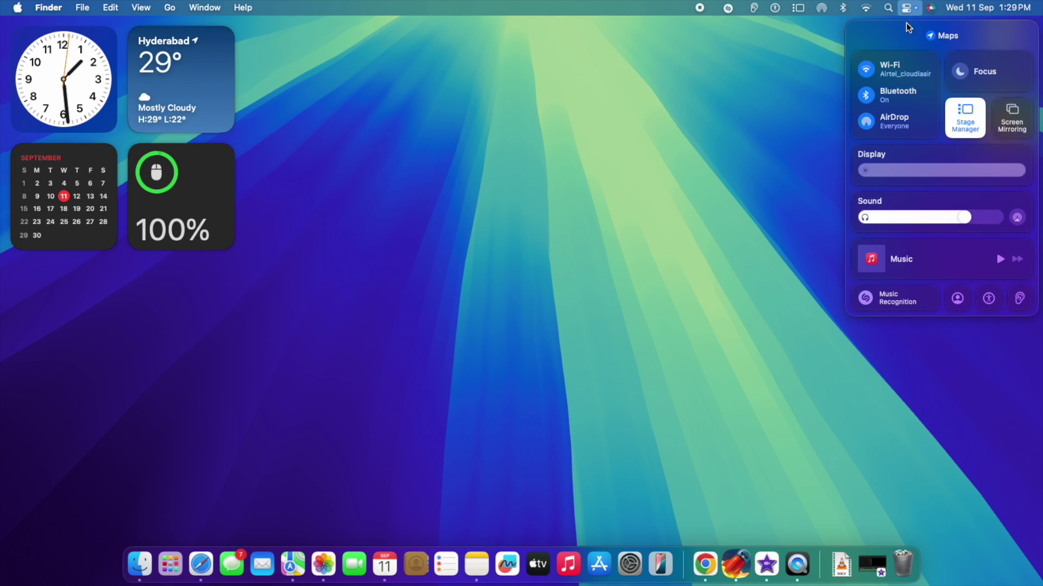
click(1013, 112)
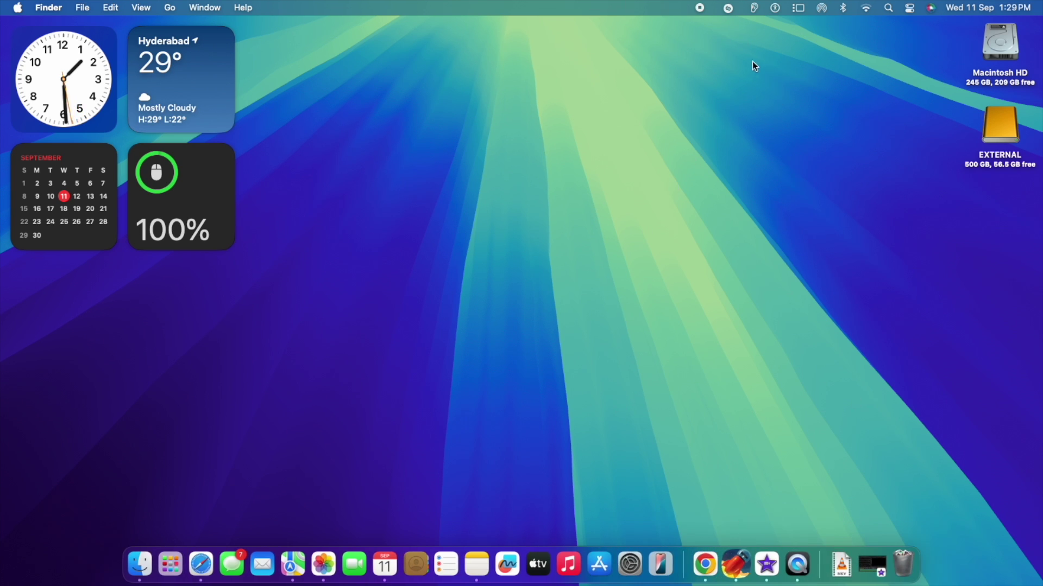
Launch Calculator from Launchpad and move its window near the top of the screen.
click(170, 565)
scroll(507, 269, right, 5)
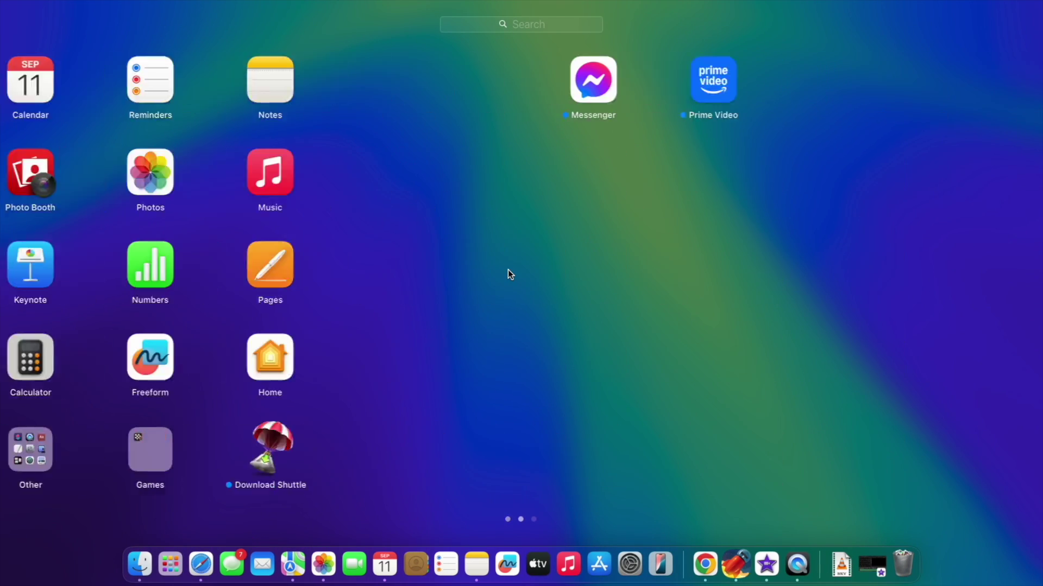
scroll(508, 269, left, 5)
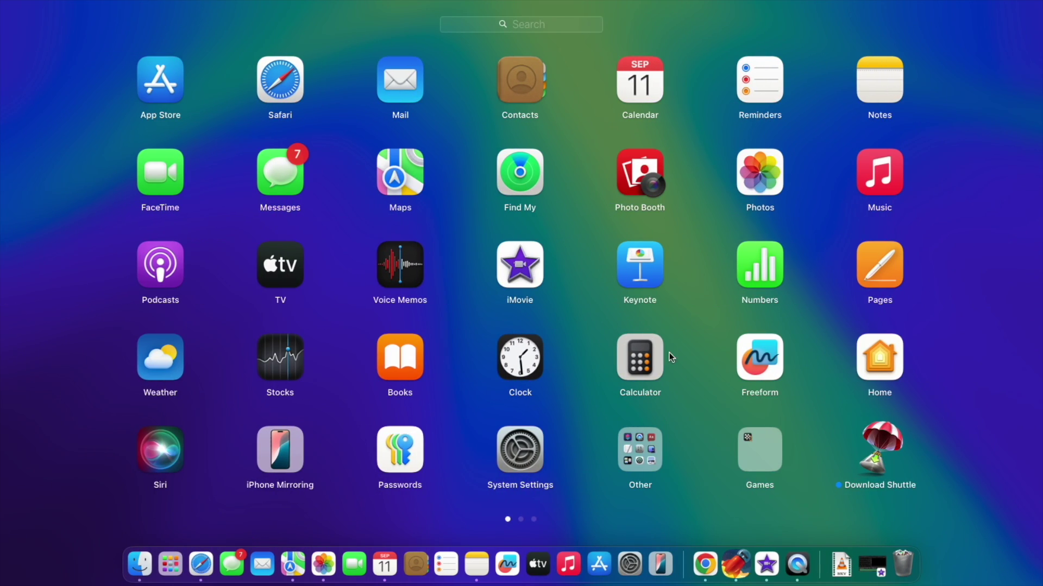
click(649, 368)
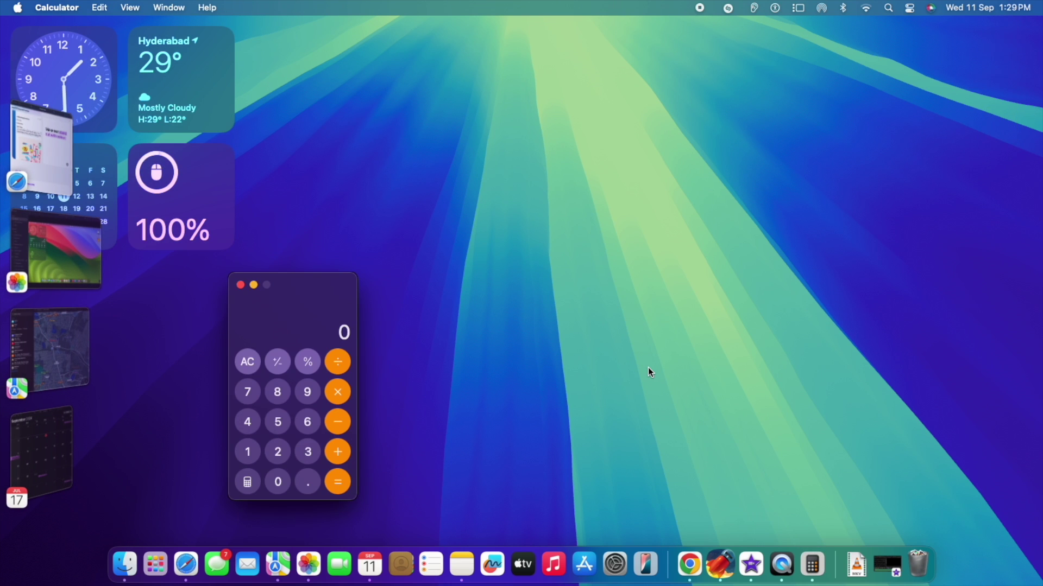
drag(316, 282, 346, 98)
Switch Calculator to Programmer mode, then to Scientific mode.
click(142, 8)
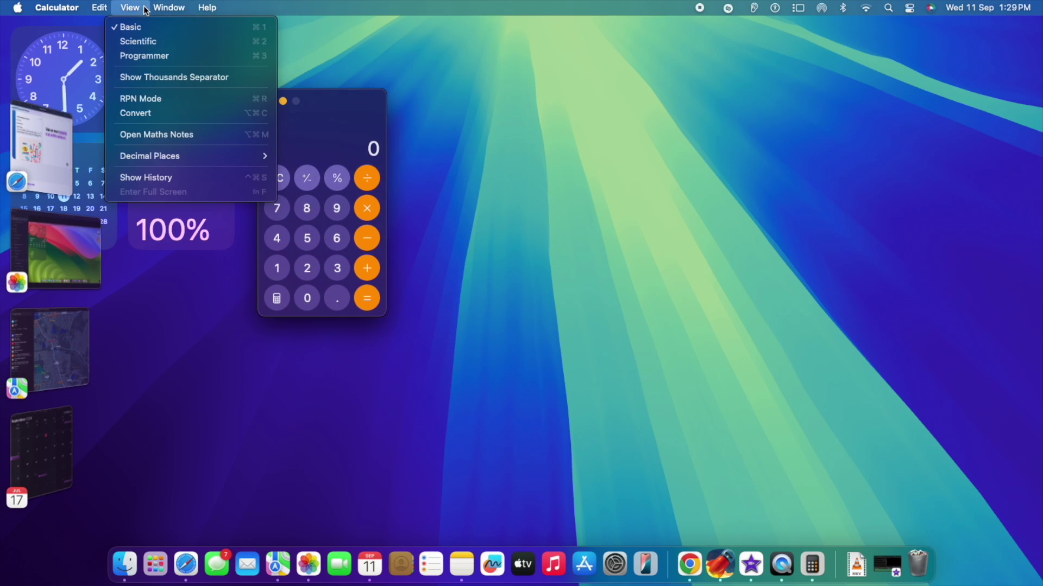
click(149, 50)
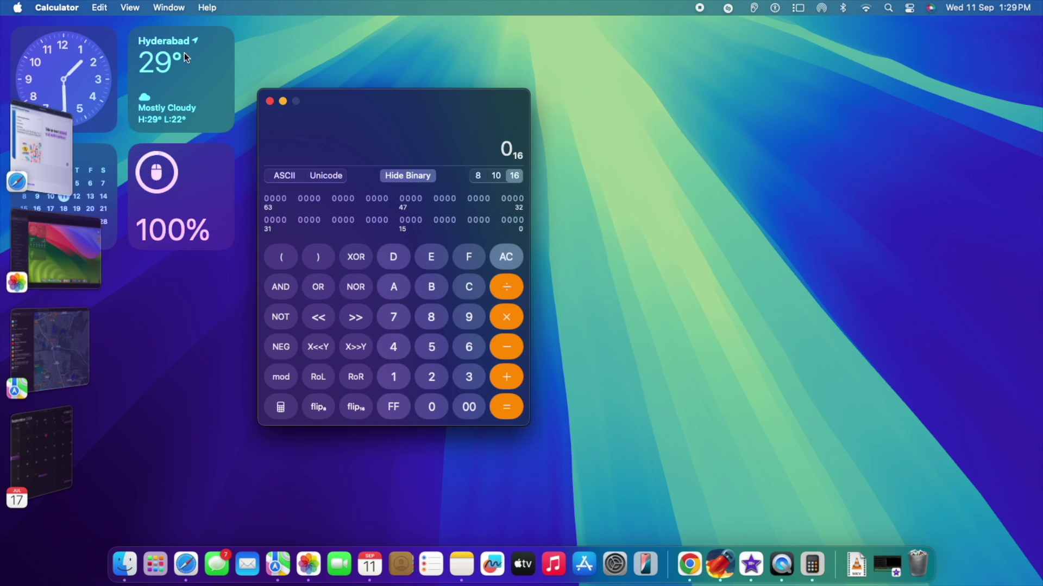
click(144, 9)
click(147, 39)
Show the calculation history sidebar, turn on RPN mode, then quit Calculator.
click(130, 7)
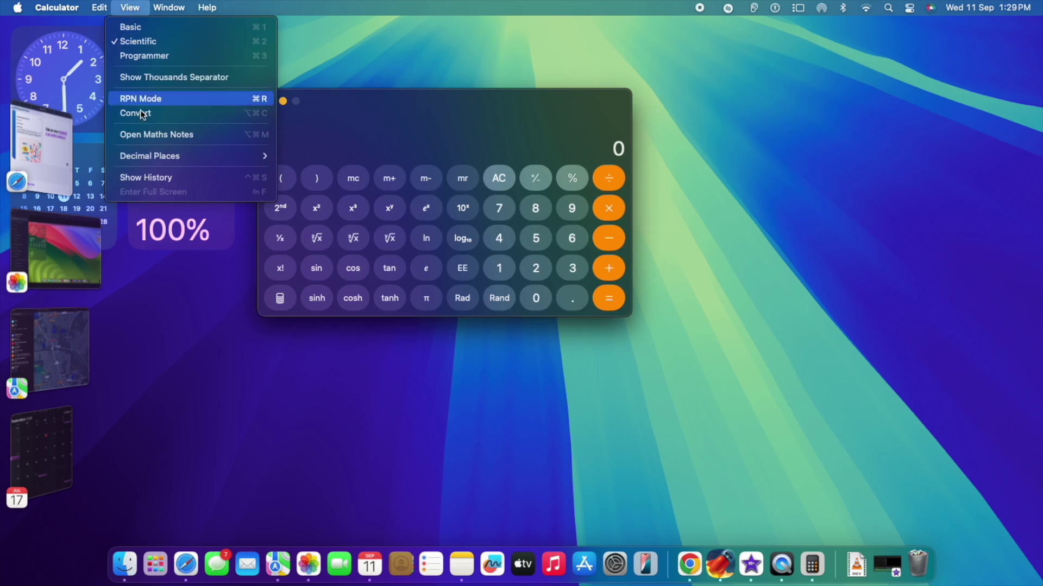
mouse_move(145, 156)
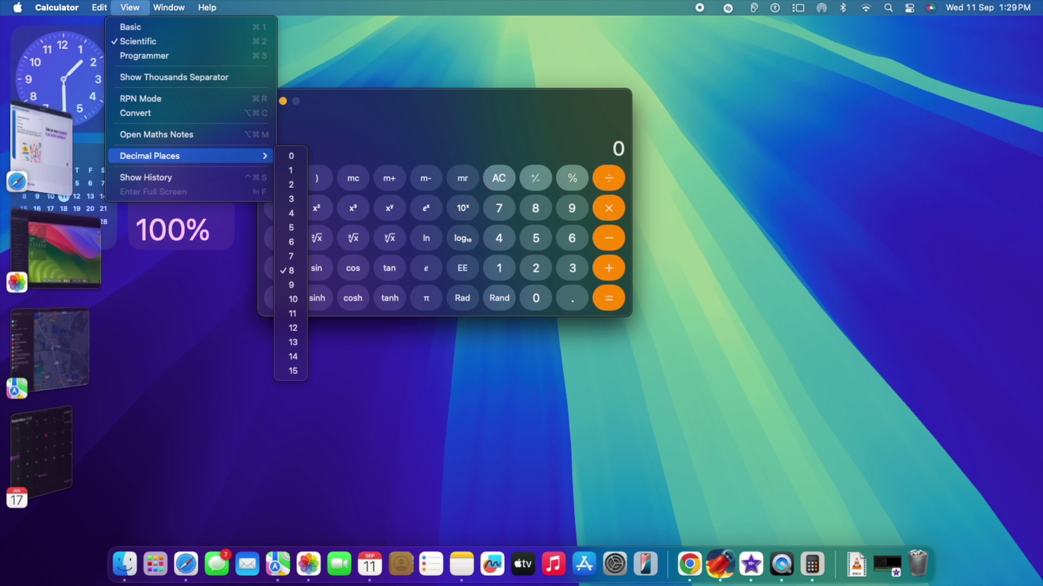
click(176, 179)
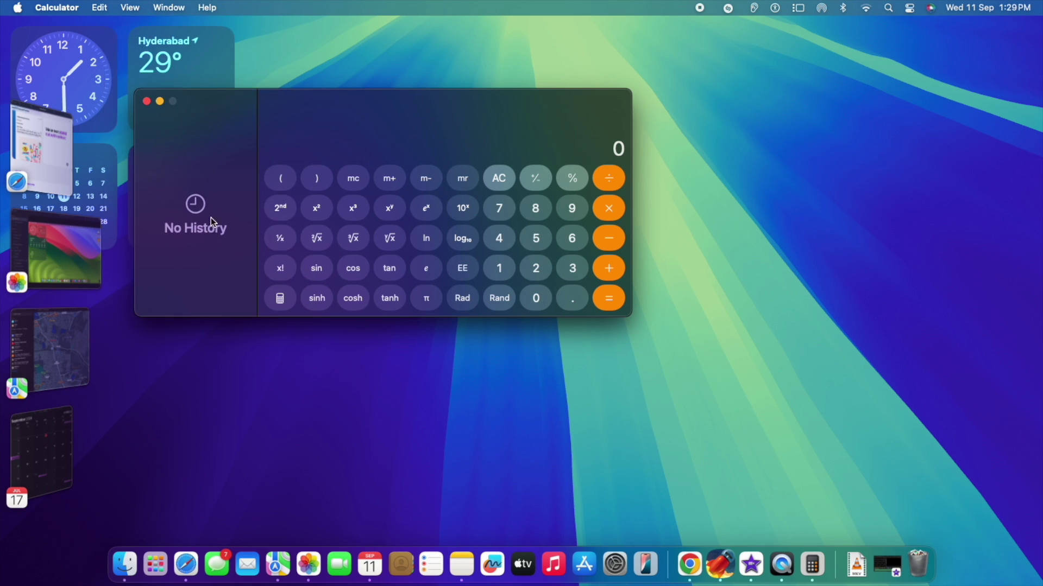
click(120, 8)
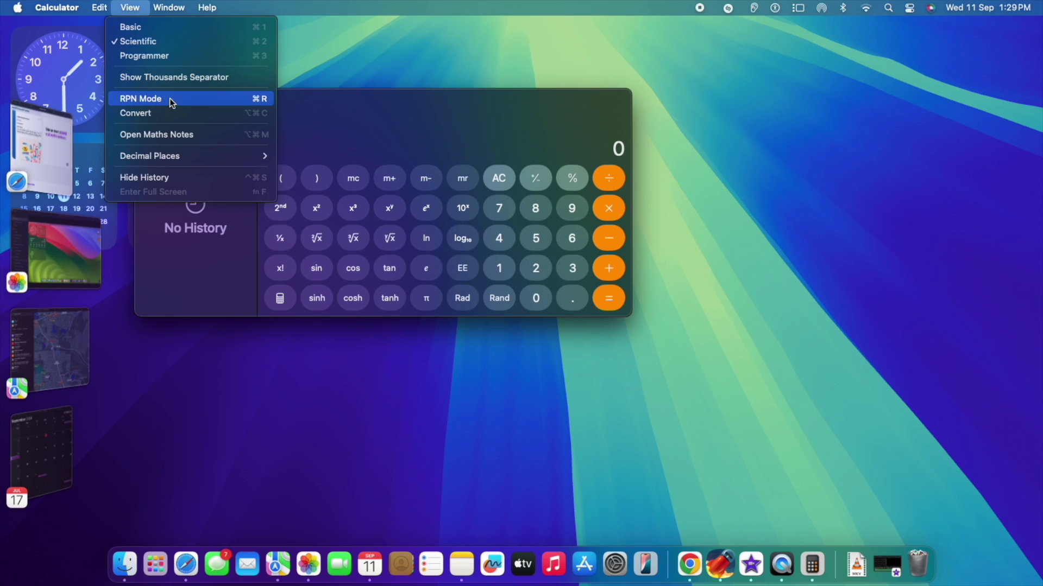
click(208, 99)
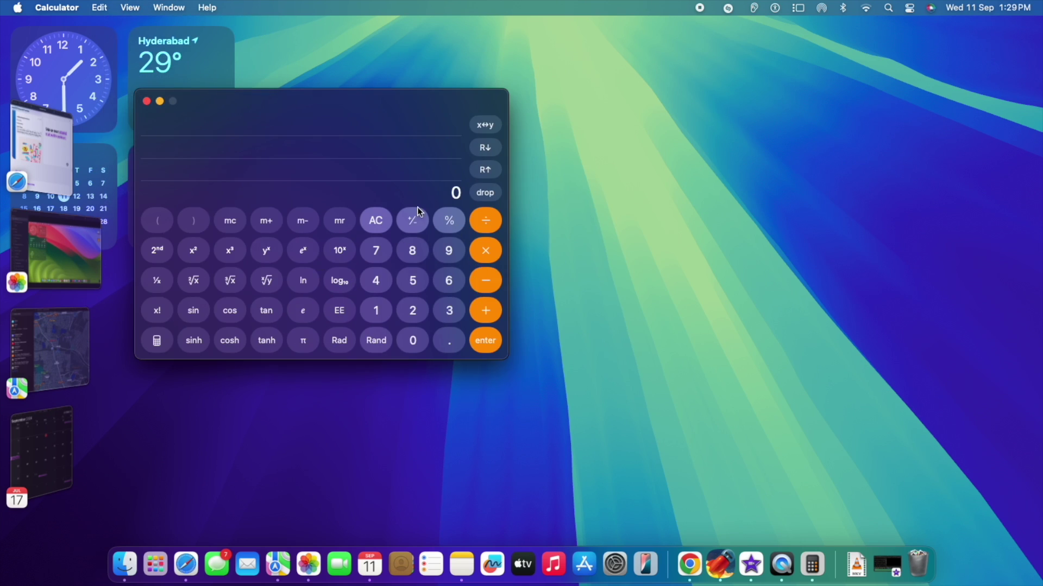
click(137, 7)
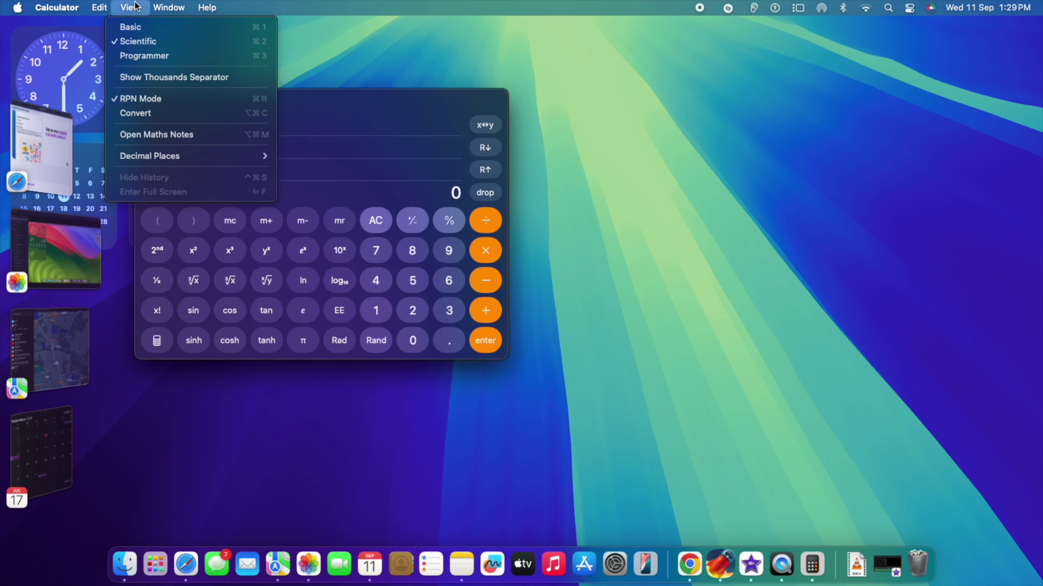
click(103, 125)
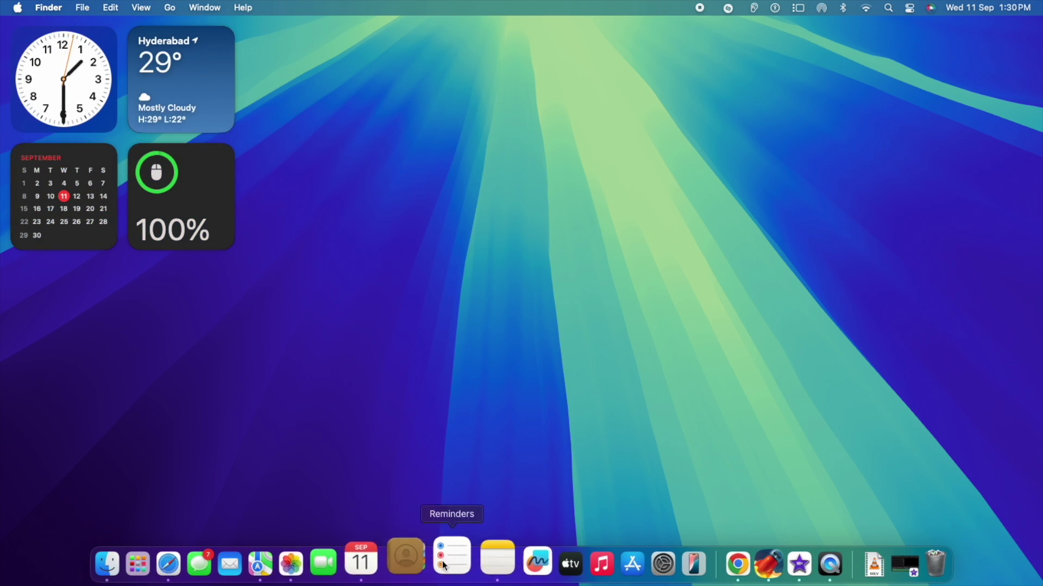
Start a new note and enter 2+4=, accepting the calculated result 6.
click(471, 559)
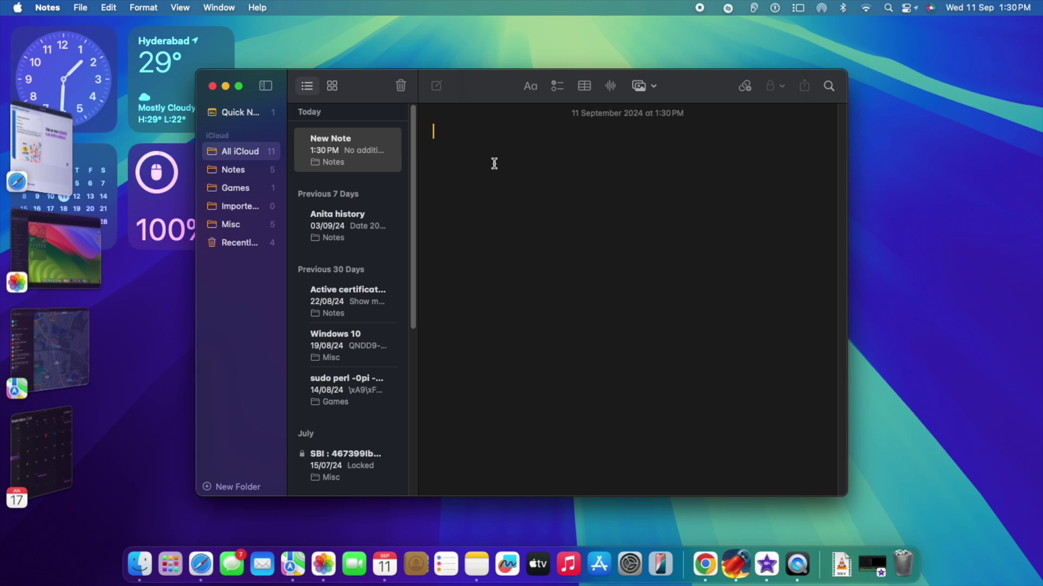
text(2+4)
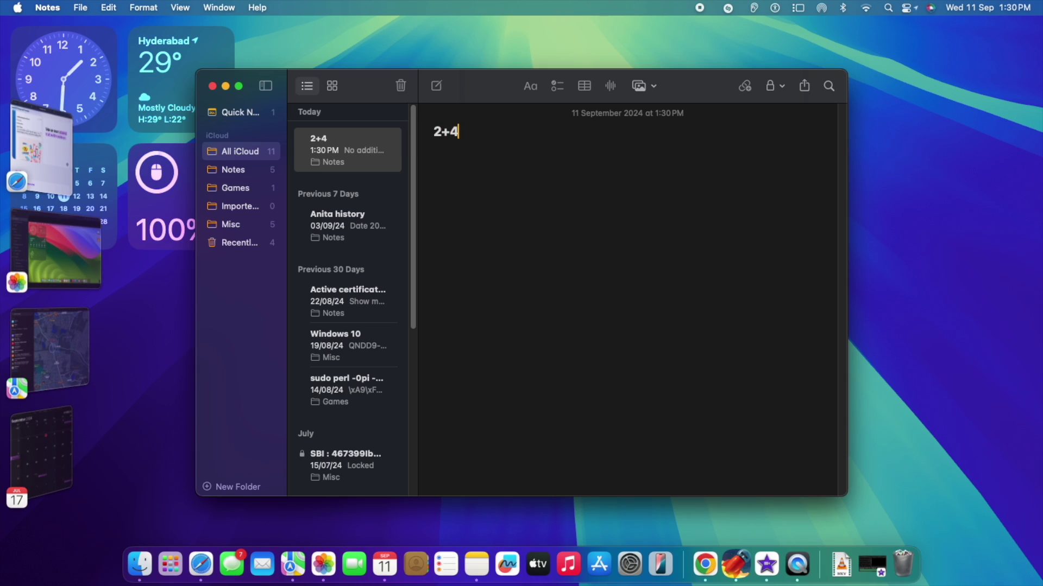
key(Return)
key(BackSpace)
text(=6)
key(Return)
Add lines 10/2=5 and 5/5=1, dropping a square root attempt, and select all calculations.
text(1)
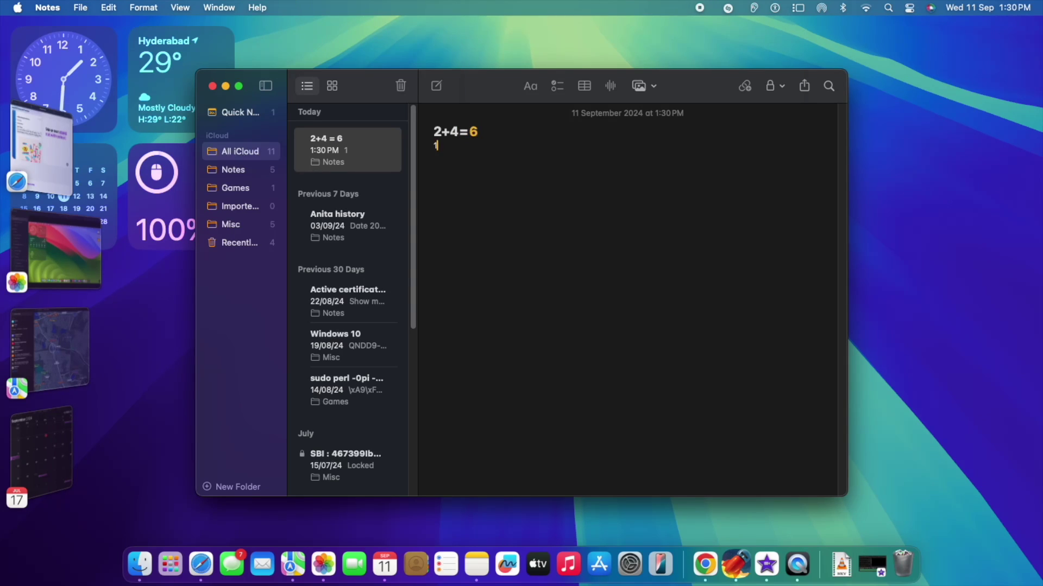
text(0/2=5)
key(Return)
text(square root of)
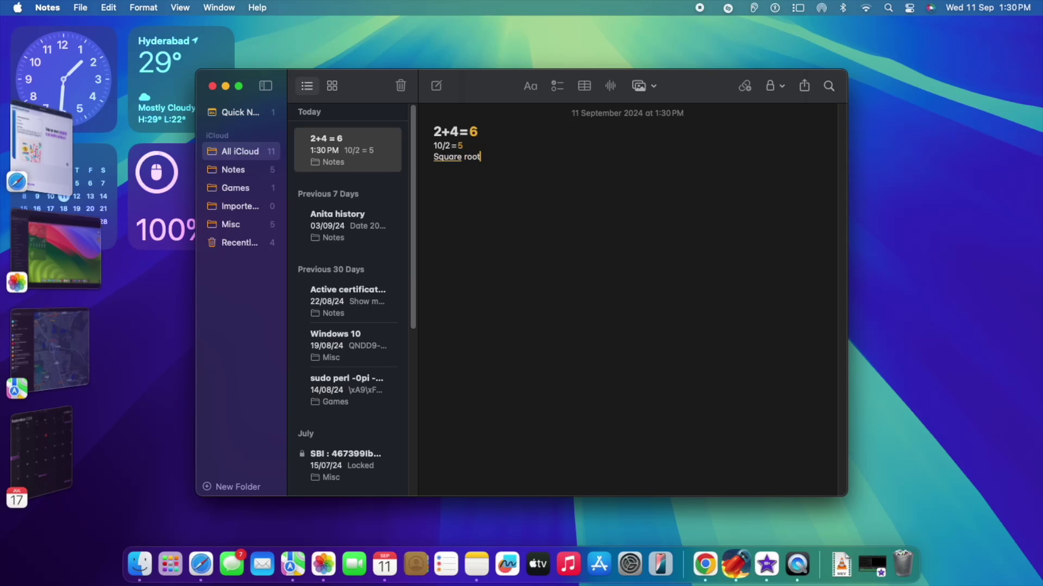
text( 3=)
key(BackSpace)
key(BackSpace)
key(BackSpace)
key(BackSpace)
key(BackSpace)
key(BackSpace)
key(BackSpace)
key(BackSpace)
key(BackSpace)
key(BackSpace)
key(BackSpace)
key(BackSpace)
key(BackSpace)
key(BackSpace)
key(BackSpace)
key(BackSpace)
key(BackSpace)
key(BackSpace)
text(5/5=1)
drag(498, 163, 416, 90)
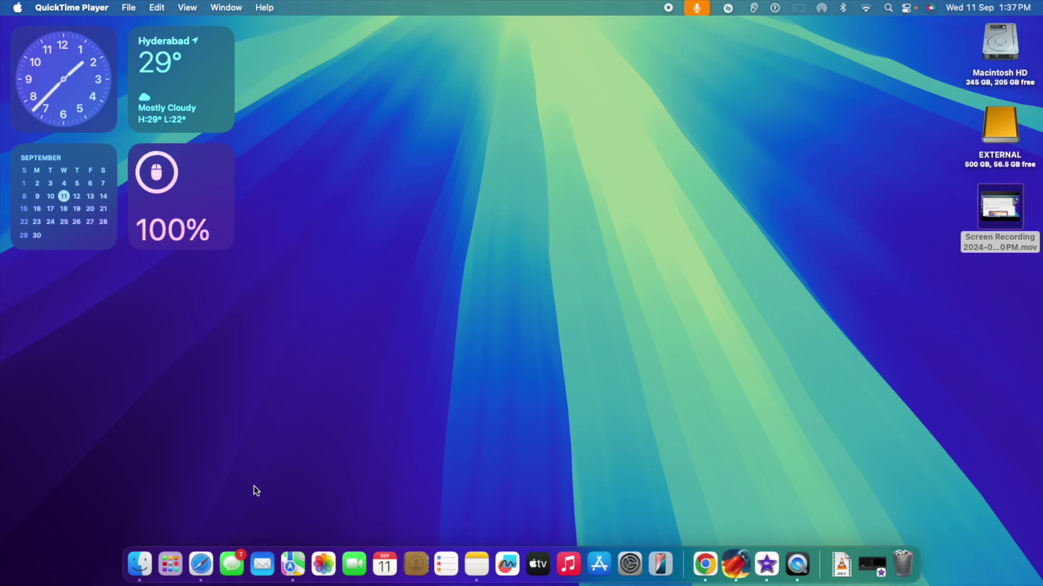
Open System Settings from the Apple menu and review the Mac mini's About details.
click(18, 7)
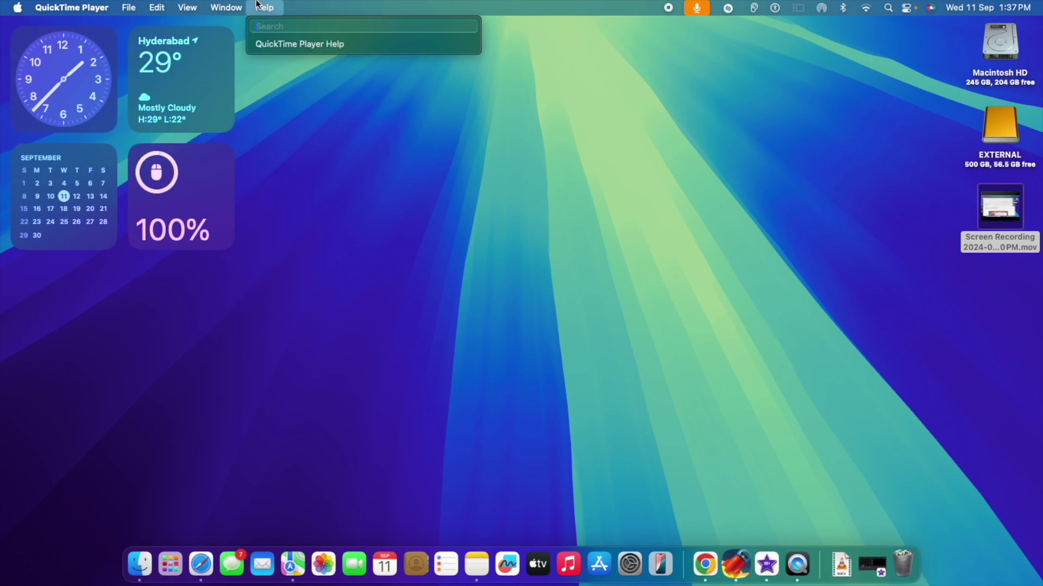
mouse_move(18, 8)
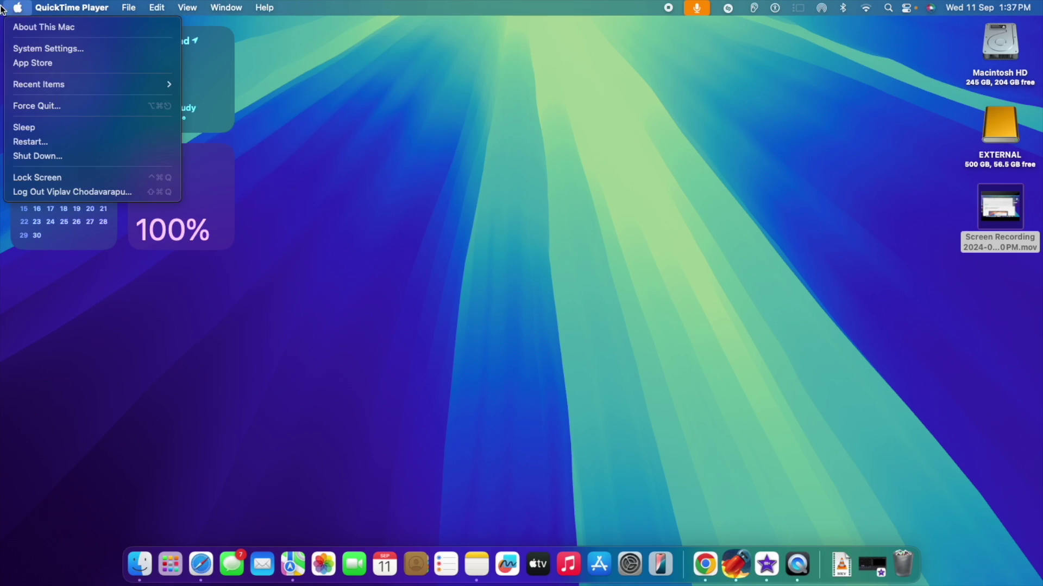
click(42, 49)
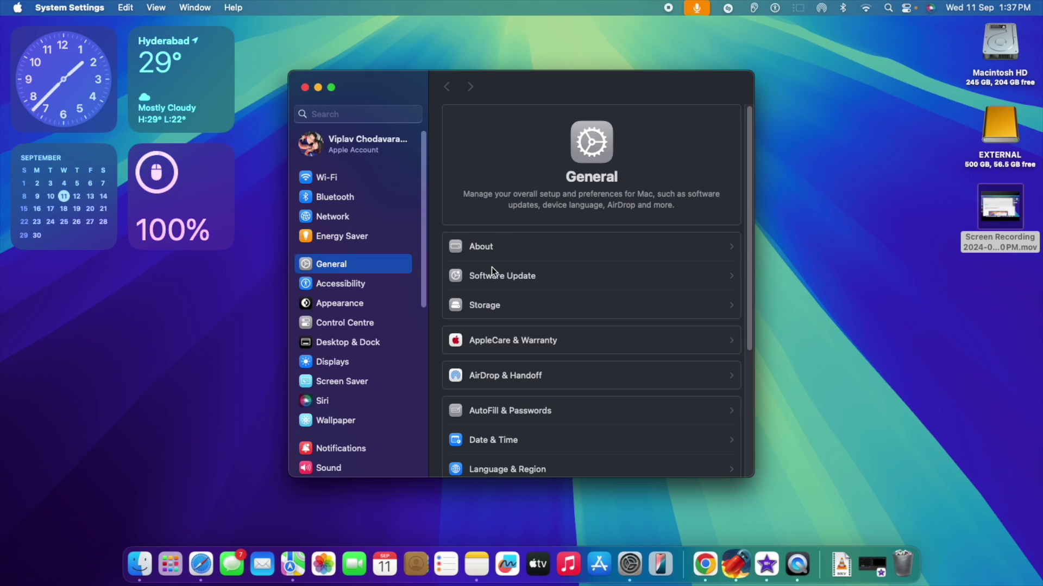
click(500, 250)
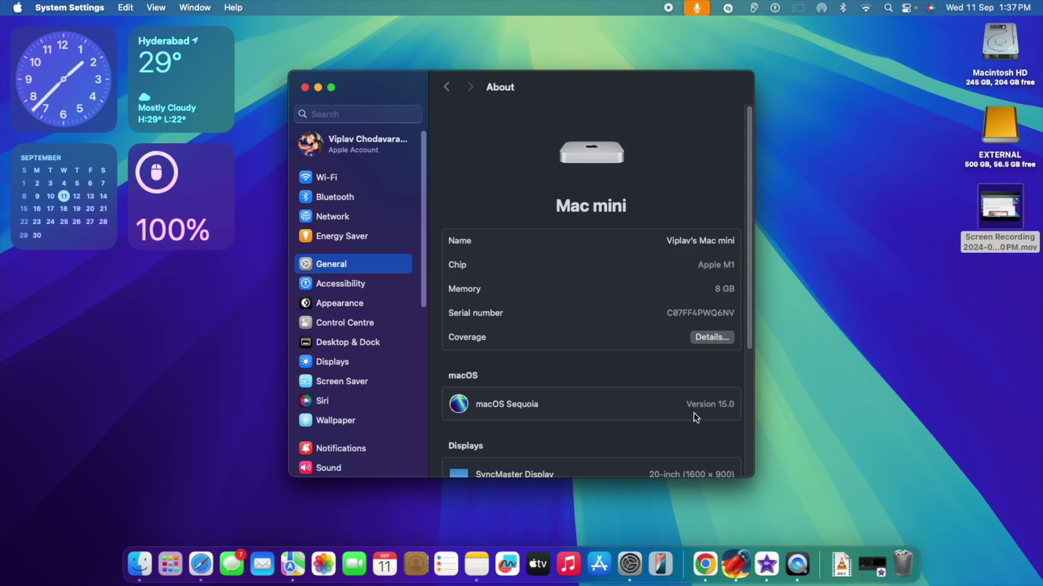
scroll(650, 385, down, 5)
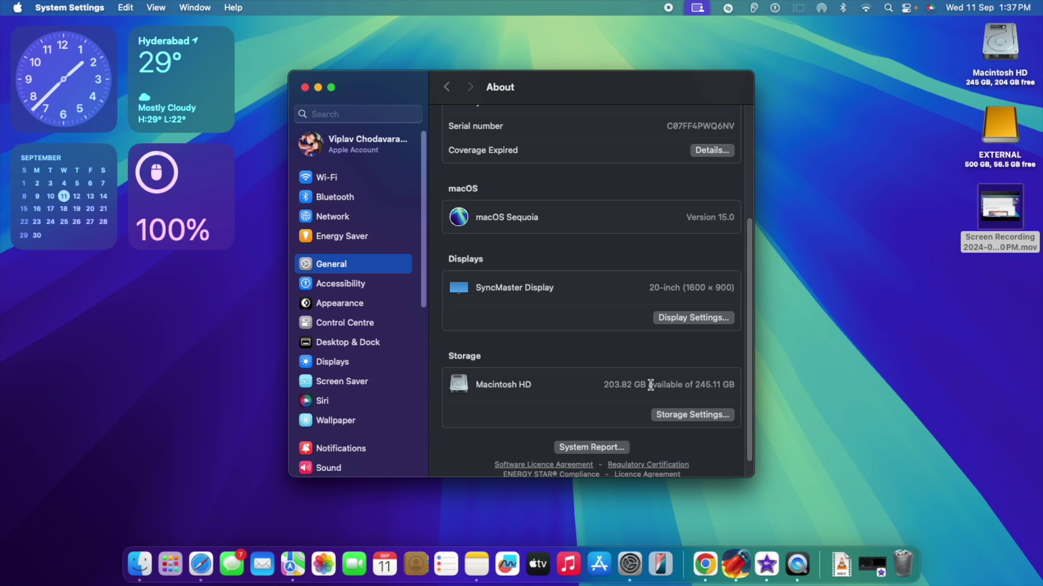
scroll(452, 118, up, 5)
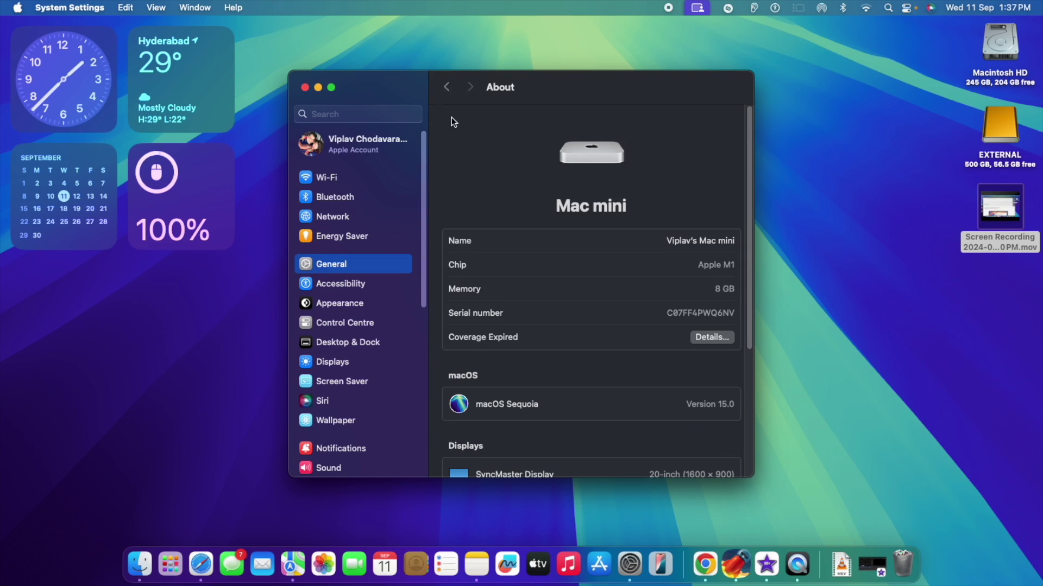
Return to General settings and open the Storage page for Macintosh HD.
click(447, 89)
scroll(511, 307, down, 8)
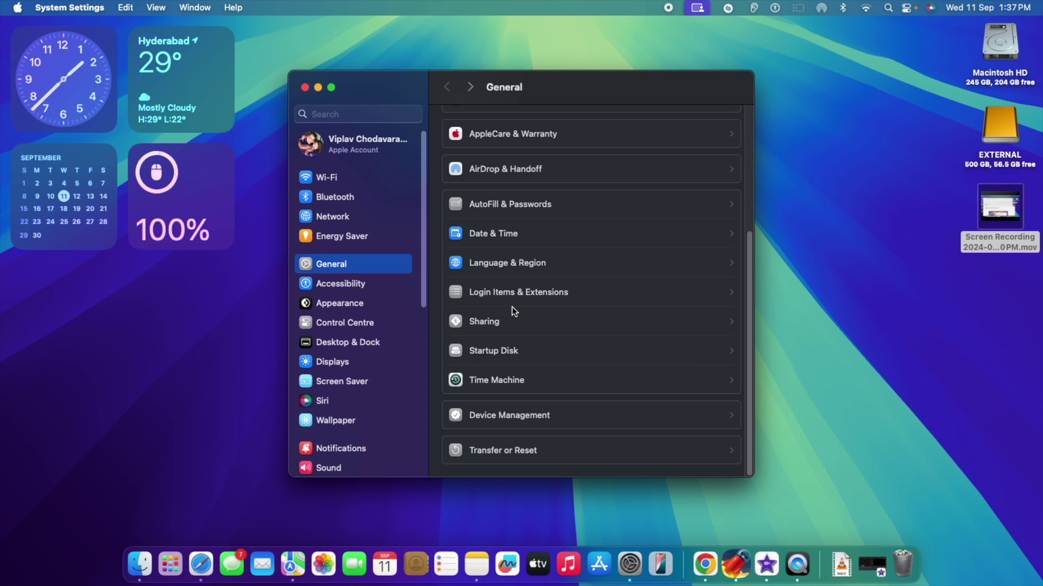
scroll(511, 307, up, 4)
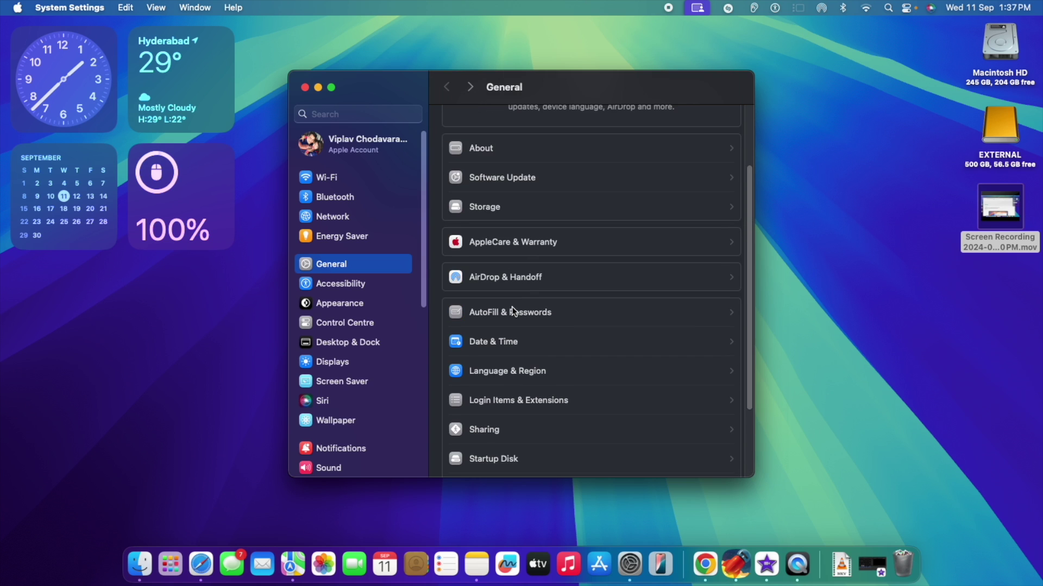
scroll(511, 307, up, 3)
click(511, 308)
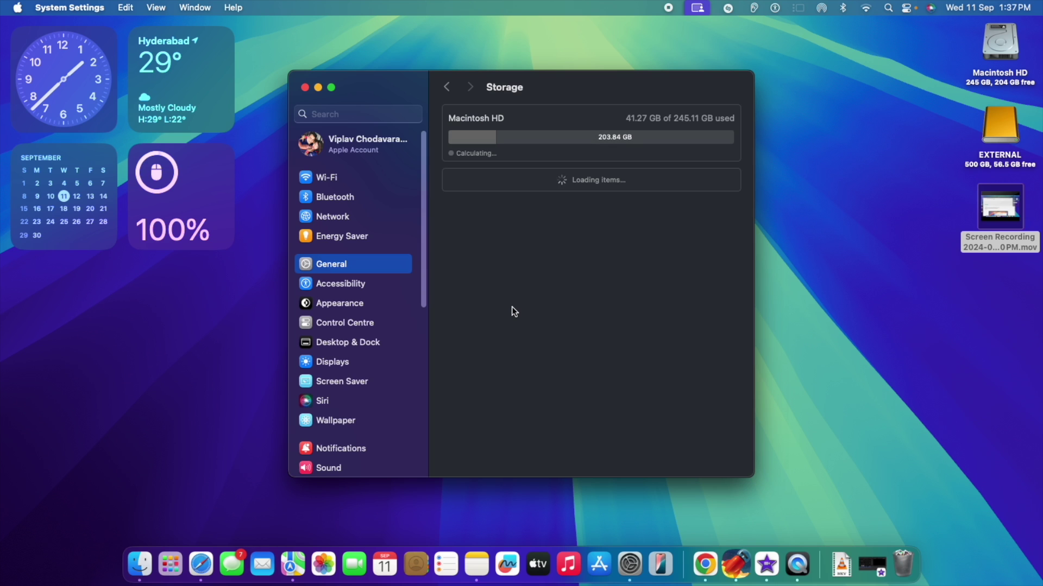
View the macOS 15.0 version and build details from the Storage list, then dismiss them.
scroll(512, 308, down, 3)
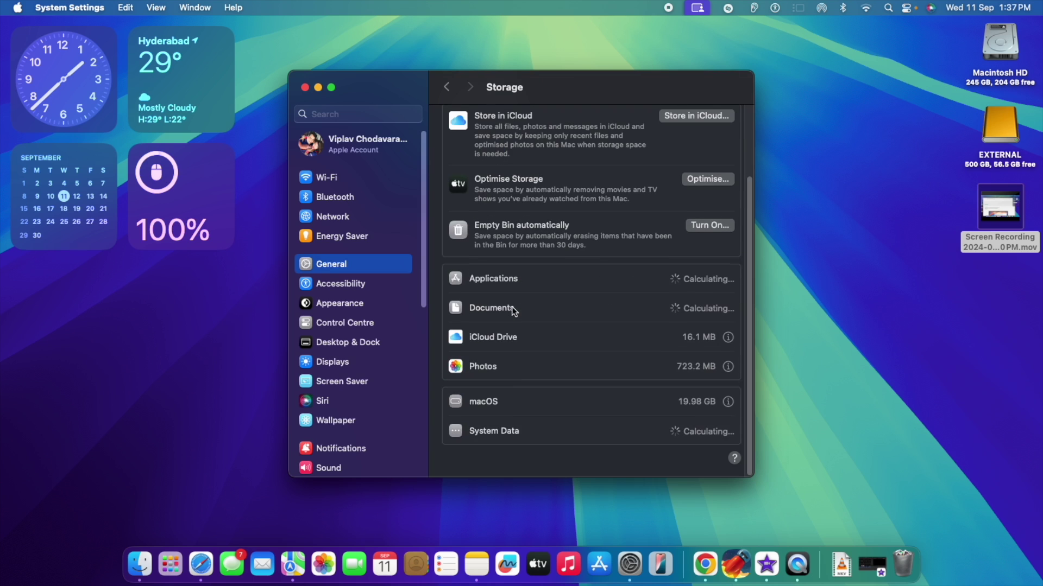
click(725, 403)
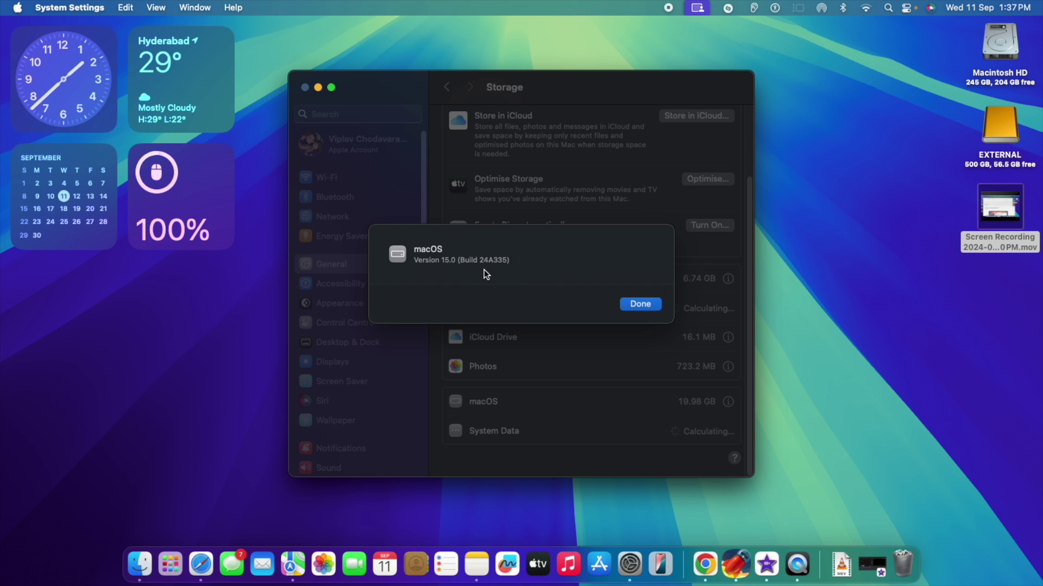
click(624, 304)
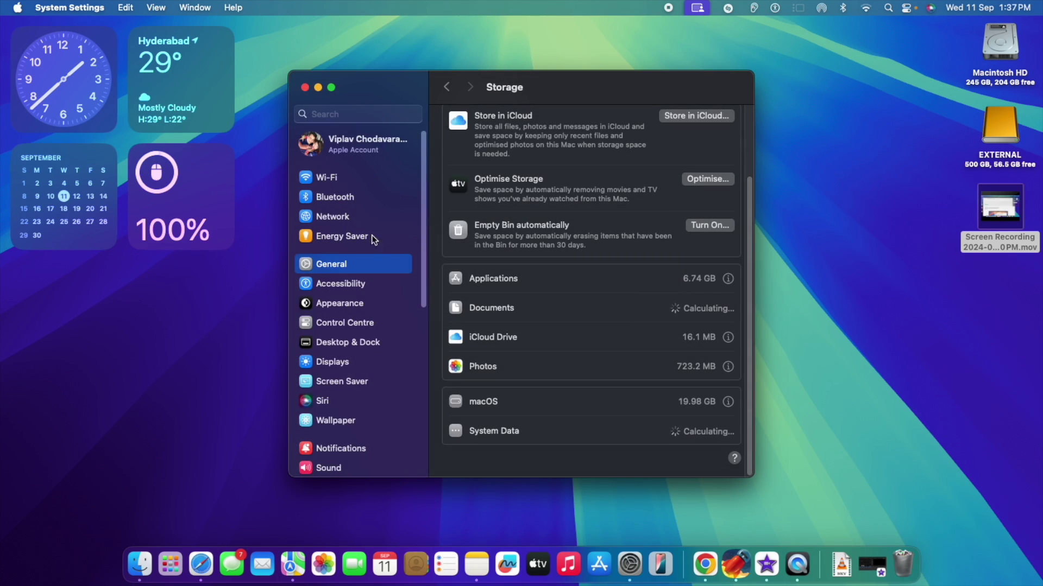
Go back to General and open About, showing the SyncMaster 1600 × 900 display and 203.82 GB free.
click(367, 256)
click(511, 247)
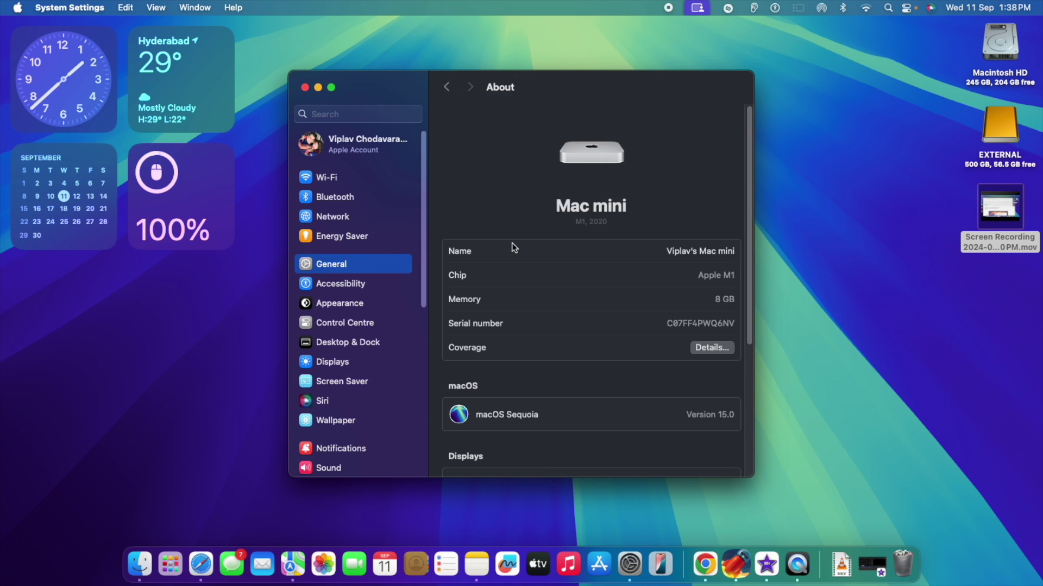
scroll(511, 243, down, 5)
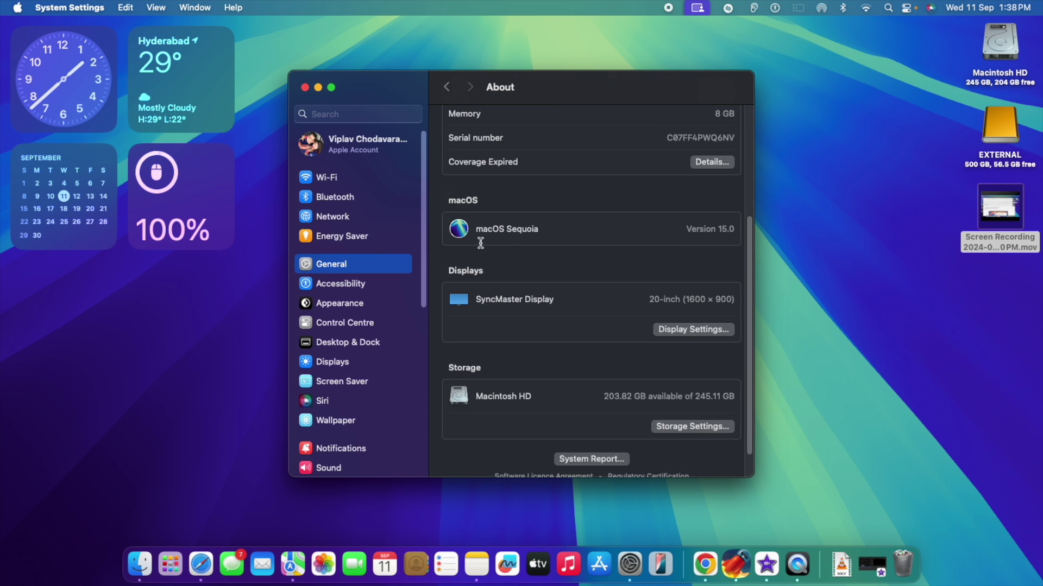